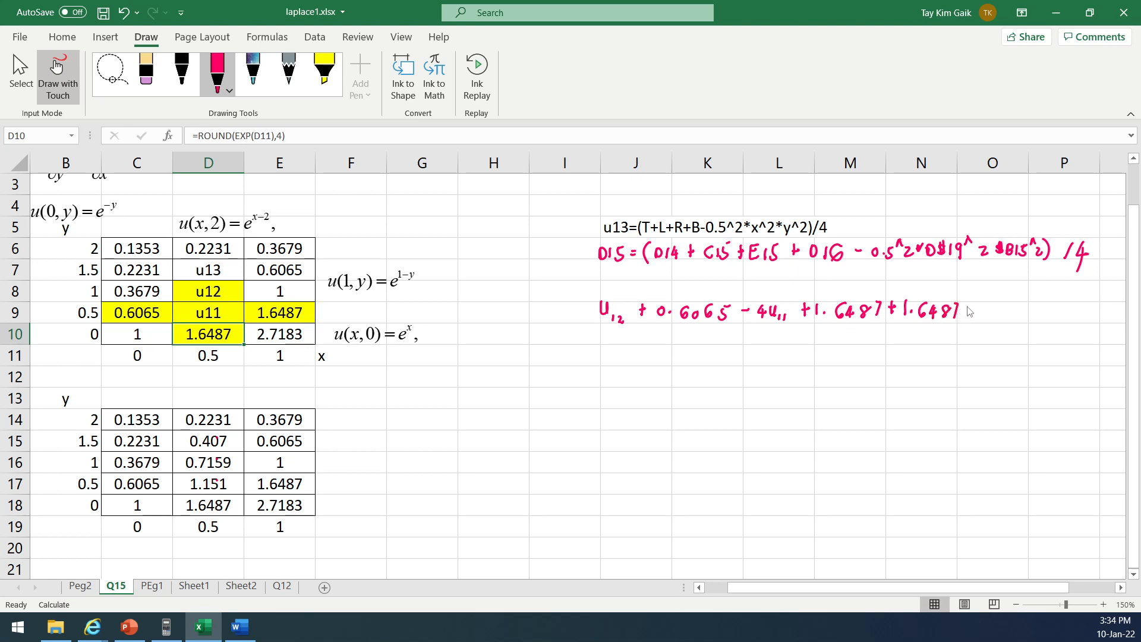
# Step: Handwrite "= 0.5² 0.5² 0.5²" as the end of the first u11 equation, checking it against the PDE above the grid
pyautogui.moveTo(971, 315)
pyautogui.mouseDown()
pyautogui.moveTo(1020, 304)
pyautogui.moveTo(1056, 306)
pyautogui.moveTo(1070, 322)
pyautogui.mouseUp()
pyautogui.moveTo(1079, 315)
pyautogui.mouseDown()
pyautogui.moveTo(1076, 325)
pyautogui.moveTo(1096, 308)
pyautogui.mouseUp()
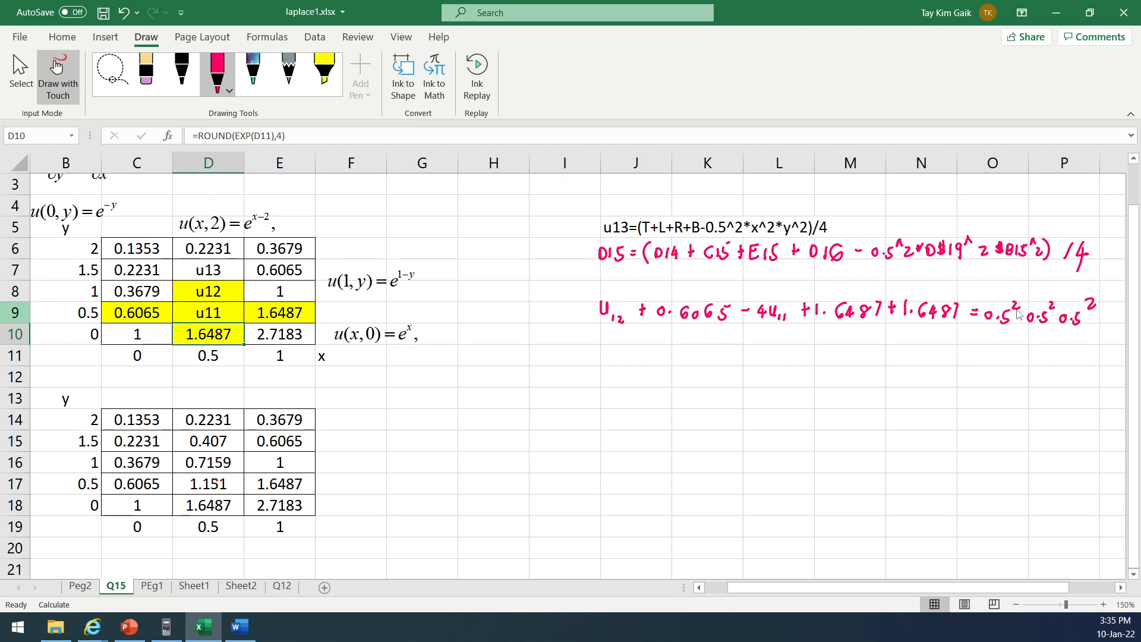
pyautogui.scroll(1, 1017, 311)
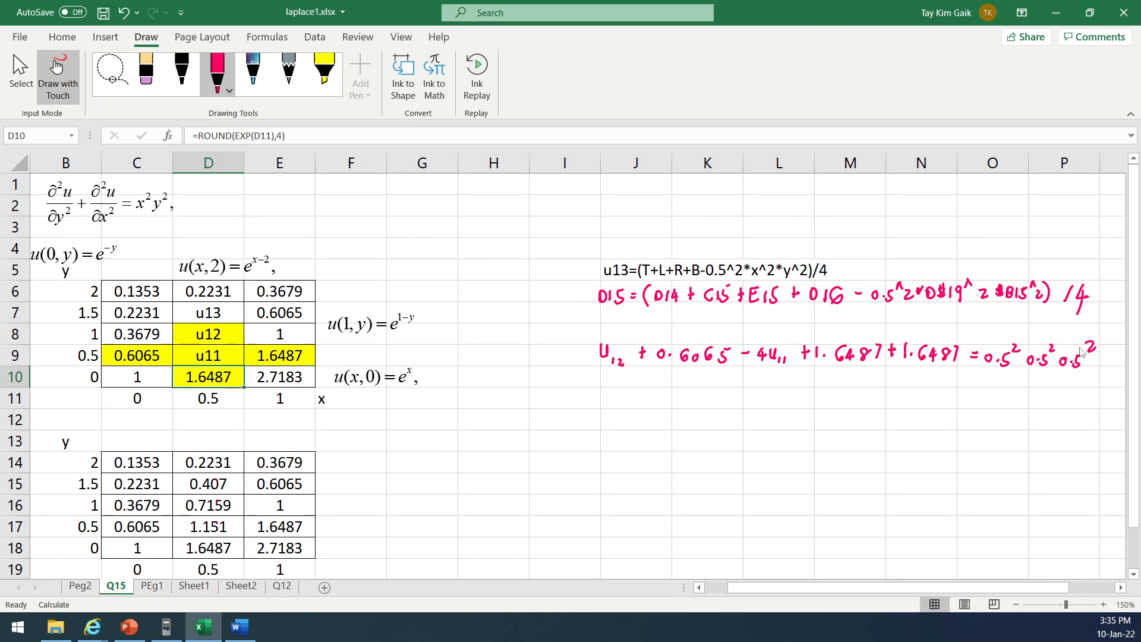
pyautogui.moveTo(1134, 383); pyautogui.dragTo(1134, 422)
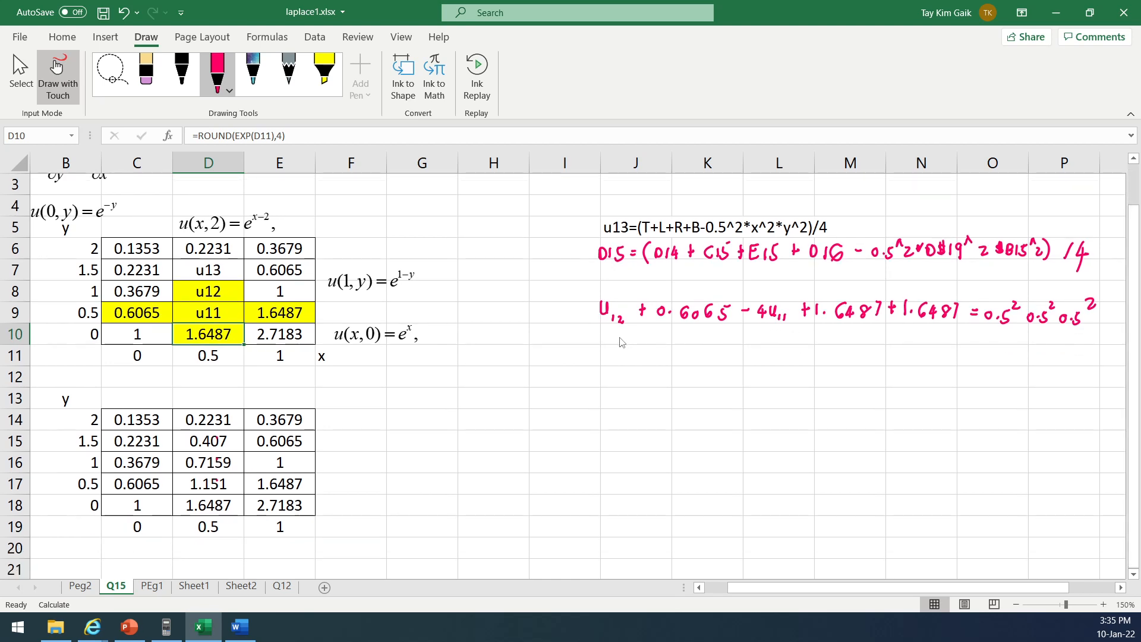
# Step: Handwrite "u12 − 4u11 =" on a new line below the first equation
pyautogui.moveTo(600, 331)
pyautogui.mouseDown()
pyautogui.moveTo(609, 350)
pyautogui.moveTo(640, 337)
pyautogui.mouseUp()
pyautogui.moveTo(650, 332); pyautogui.dragTo(654, 341)
pyautogui.moveTo(652, 335)
pyautogui.mouseDown()
pyautogui.moveTo(661, 346)
pyautogui.moveTo(665, 334)
pyautogui.moveTo(667, 352)
pyautogui.mouseUp()
pyautogui.moveTo(673, 345); pyautogui.dragTo(673, 352)
pyautogui.moveTo(698, 345); pyautogui.dragTo(705, 344)
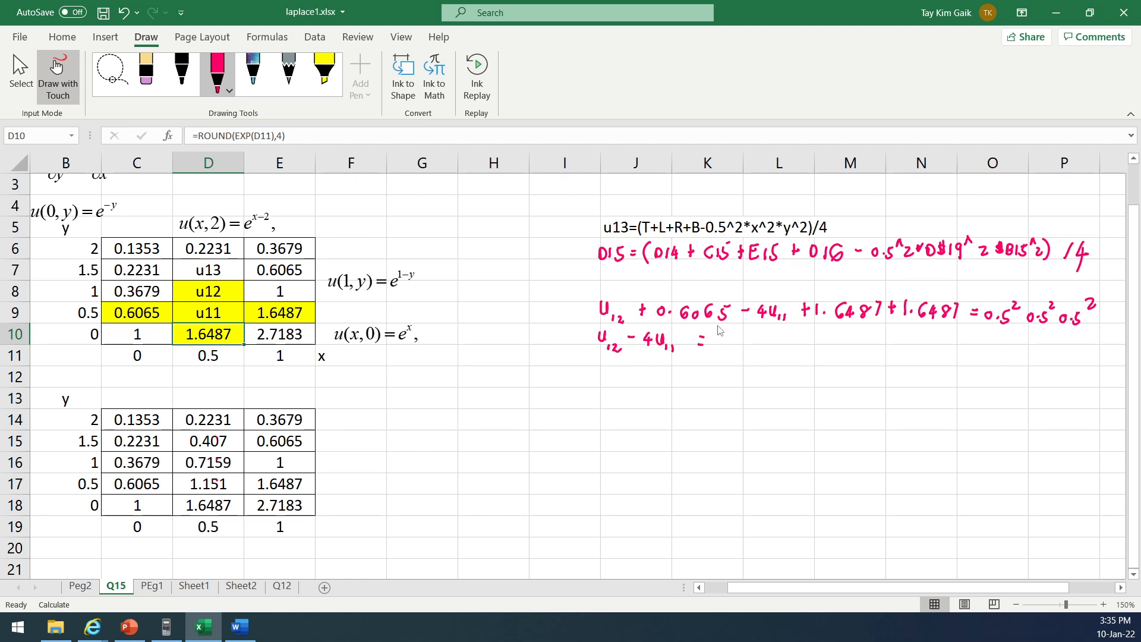
# Step: Highlight the constants 0.6065, both 1.6487 terms and the 0.5² product in yellow ink, and reselect the red pen
pyautogui.click(324, 71)
pyautogui.moveTo(652, 310); pyautogui.dragTo(725, 314)
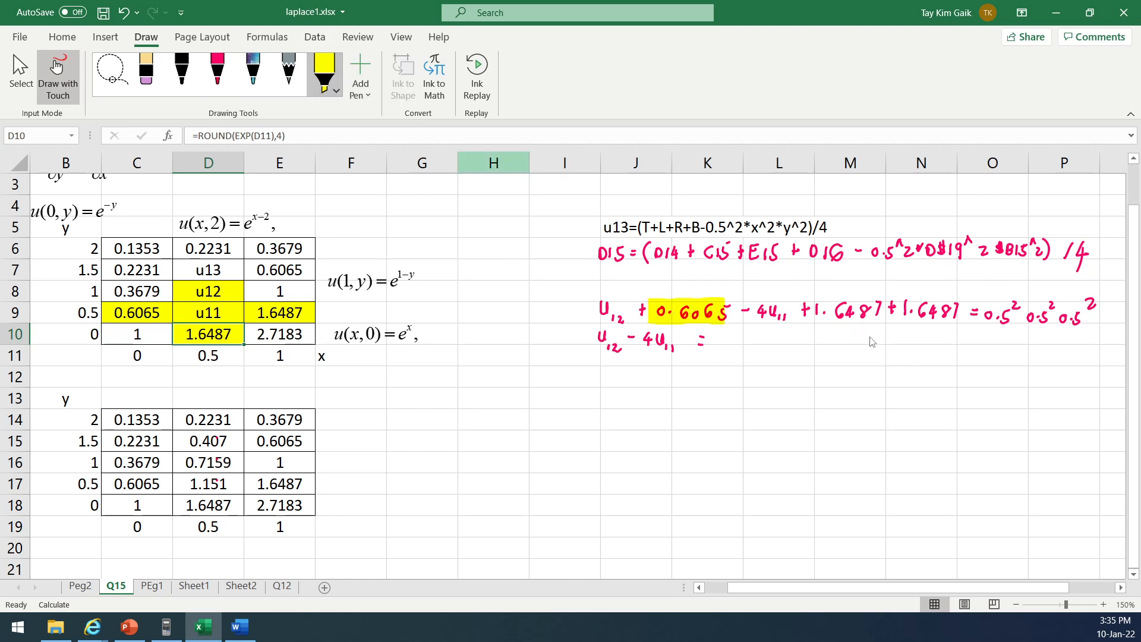
pyautogui.moveTo(812, 313); pyautogui.dragTo(1092, 316)
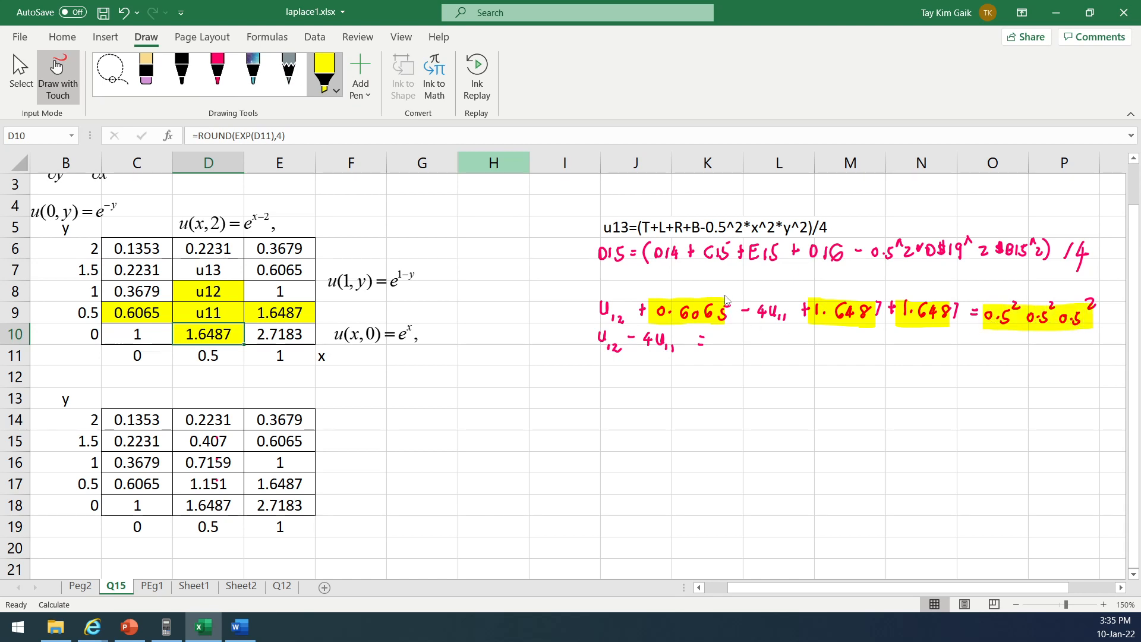
pyautogui.click(218, 72)
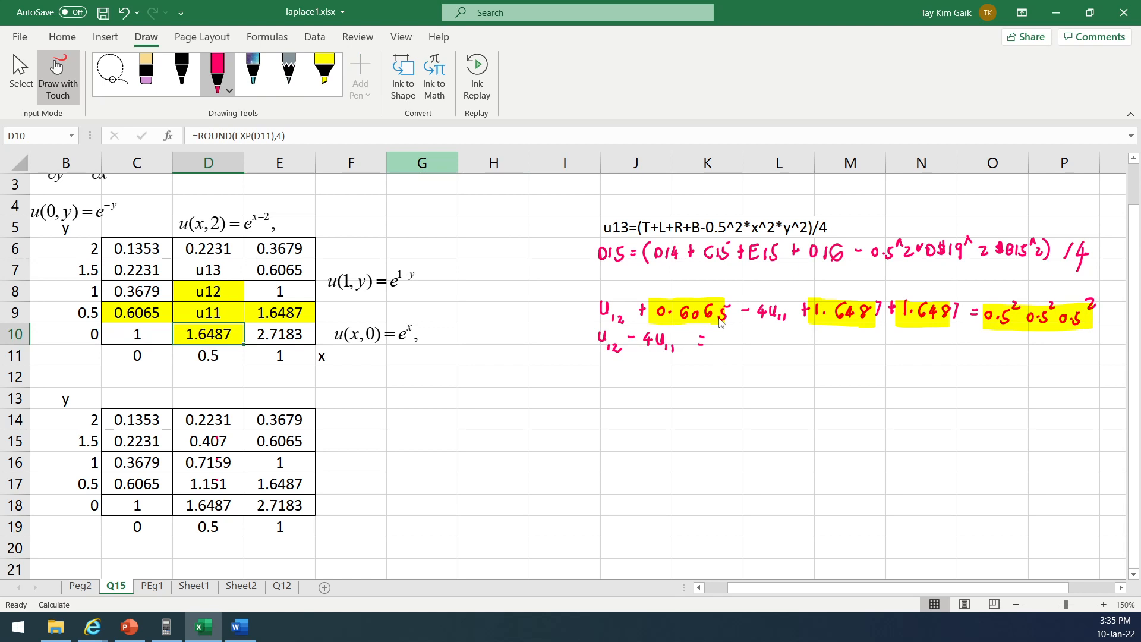
# Step: Switch to the fx-570/991EX Emulator, place it clear of the handwritten equations and set it to Calculate mode
pyautogui.click(162, 627)
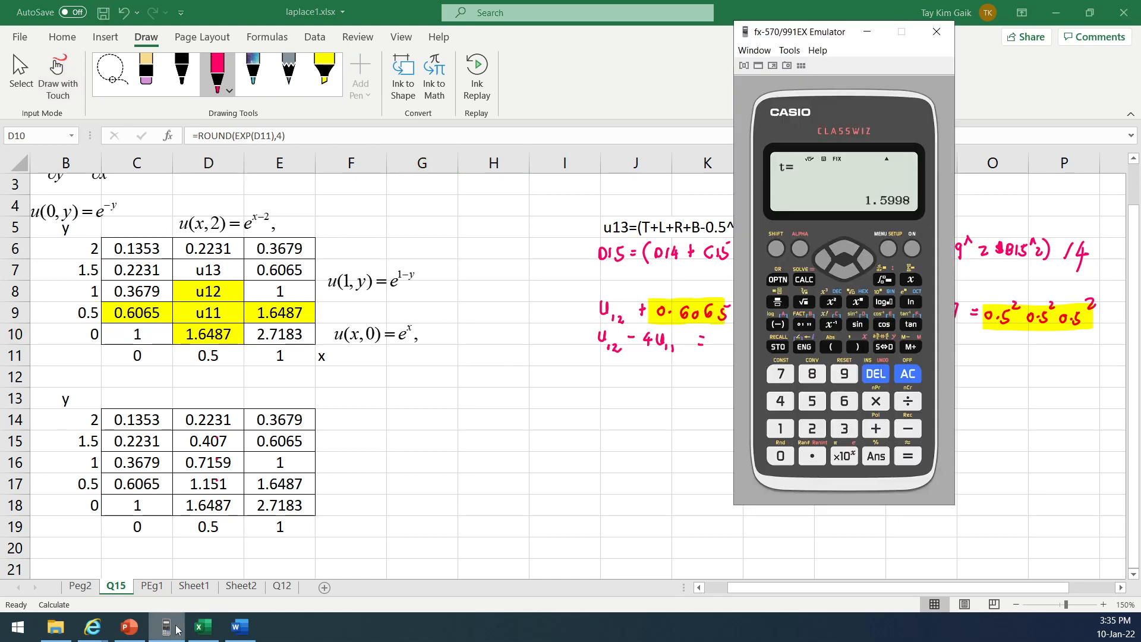
pyautogui.moveTo(812, 31); pyautogui.dragTo(452, 69)
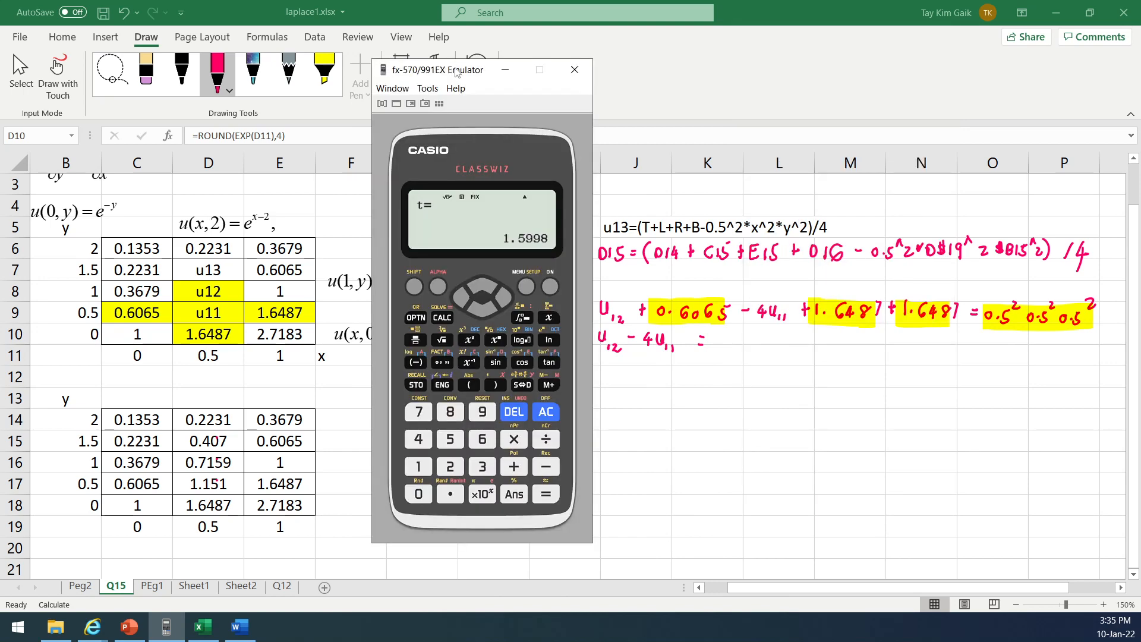
pyautogui.click(525, 287)
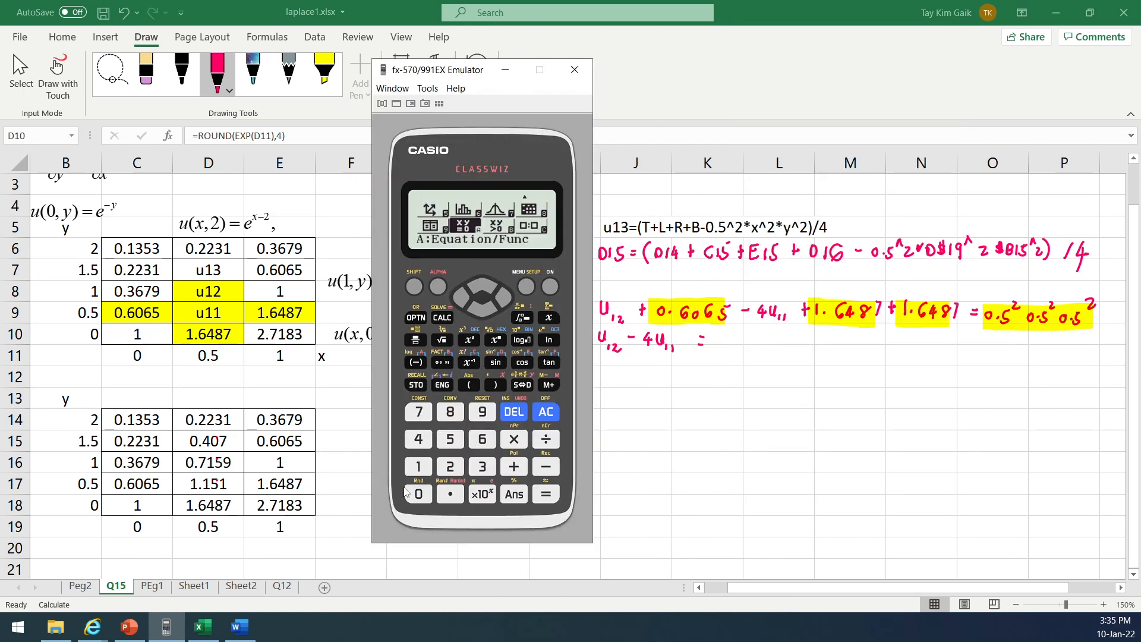
pyautogui.click(419, 469)
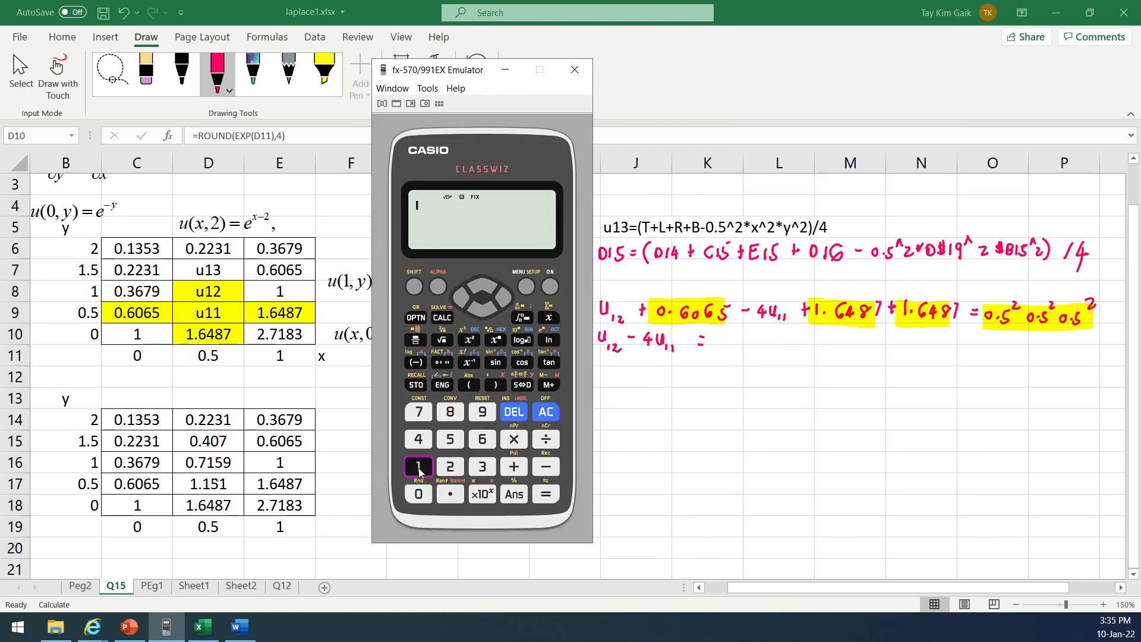
# Step: Enter .5²×.5²×.5 as the start of the calculator expression
pyautogui.click(454, 498)
pyautogui.click(459, 438)
pyautogui.click(471, 344)
pyautogui.click(516, 443)
pyautogui.click(451, 494)
pyautogui.click(450, 438)
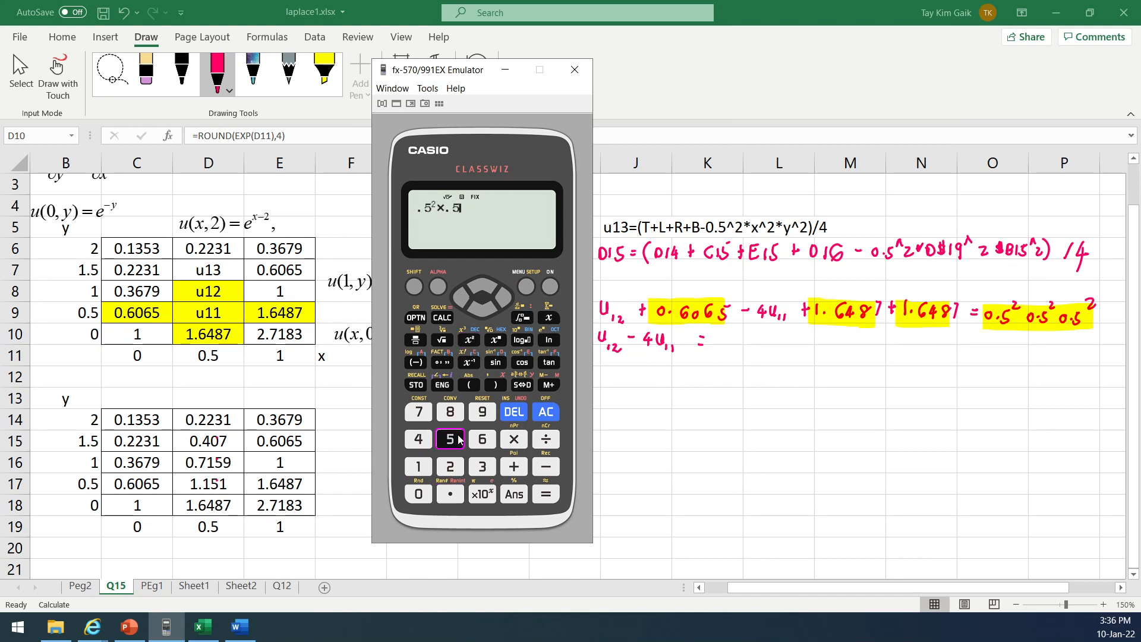
pyautogui.click(470, 340)
pyautogui.click(512, 441)
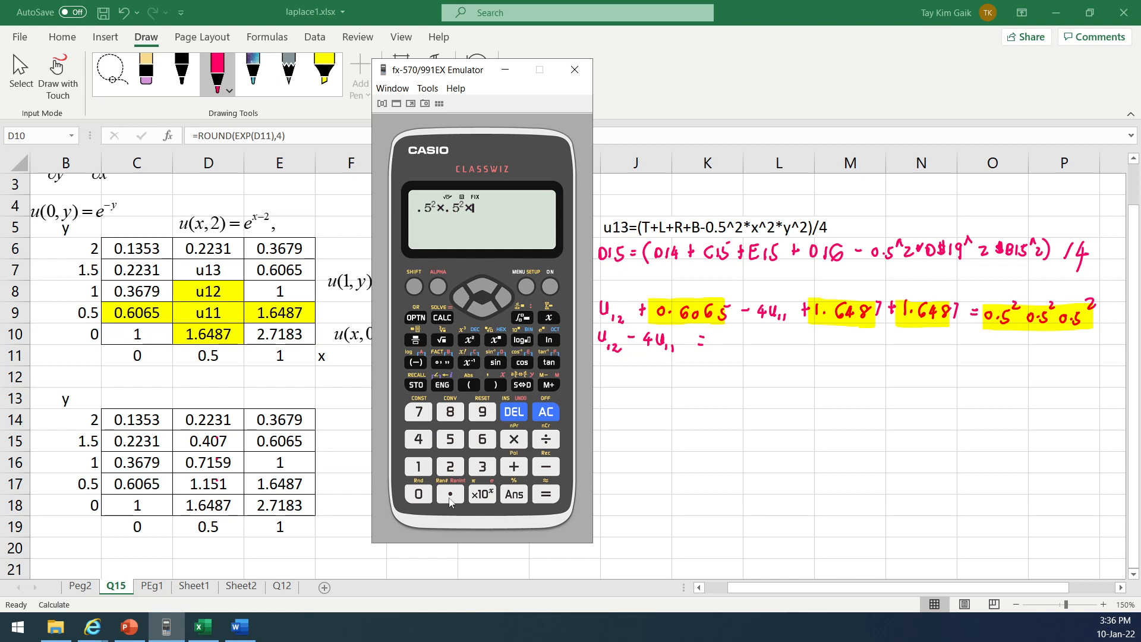
pyautogui.click(452, 501)
pyautogui.click(457, 442)
# Step: Append −.6065 to the calculator expression
pyautogui.click(545, 467)
pyautogui.click(449, 493)
pyautogui.click(482, 439)
pyautogui.click(418, 494)
pyautogui.click(482, 439)
pyautogui.click(450, 439)
# Step: Append −1.6487×2 to the expression and evaluate it
pyautogui.click(552, 469)
pyautogui.click(419, 468)
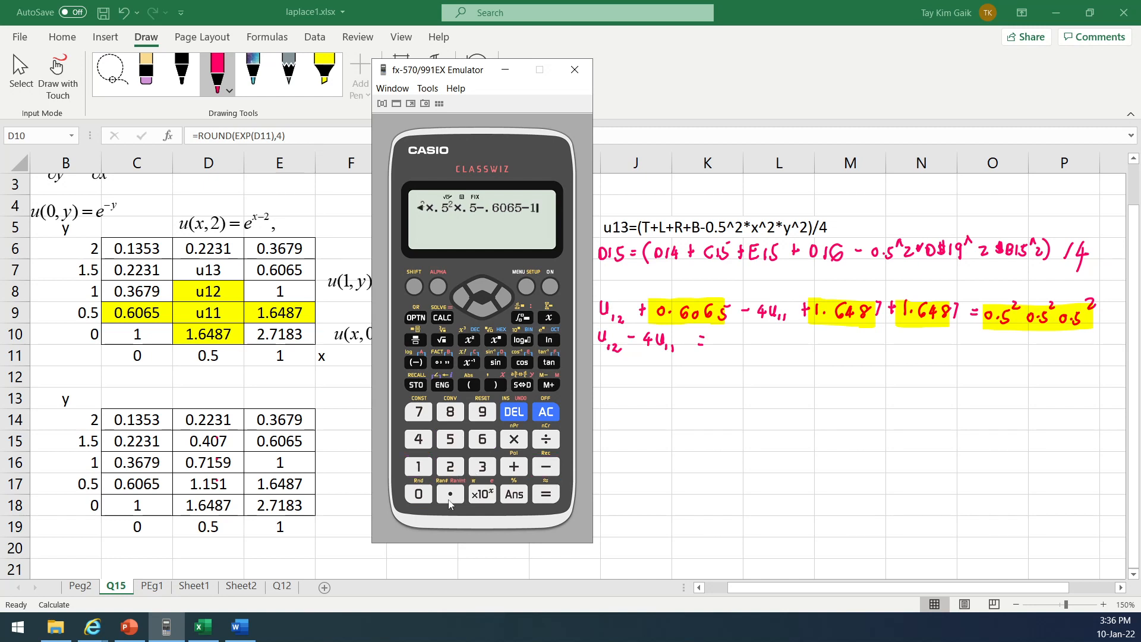
pyautogui.click(450, 494)
pyautogui.click(481, 439)
pyautogui.click(419, 439)
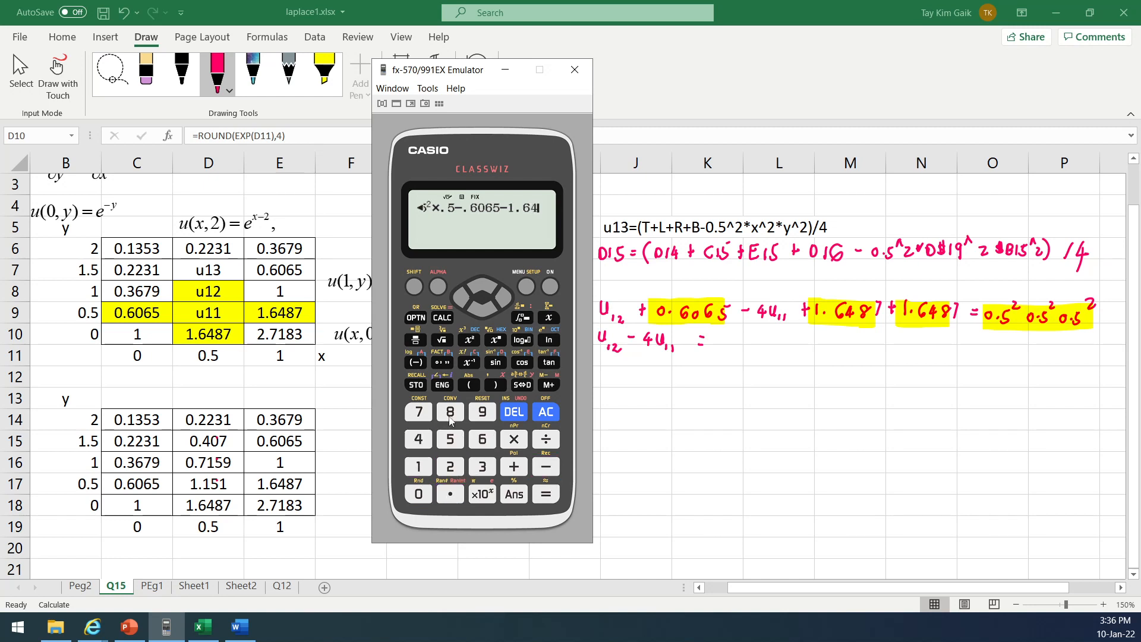
pyautogui.click(446, 416)
pyautogui.click(419, 418)
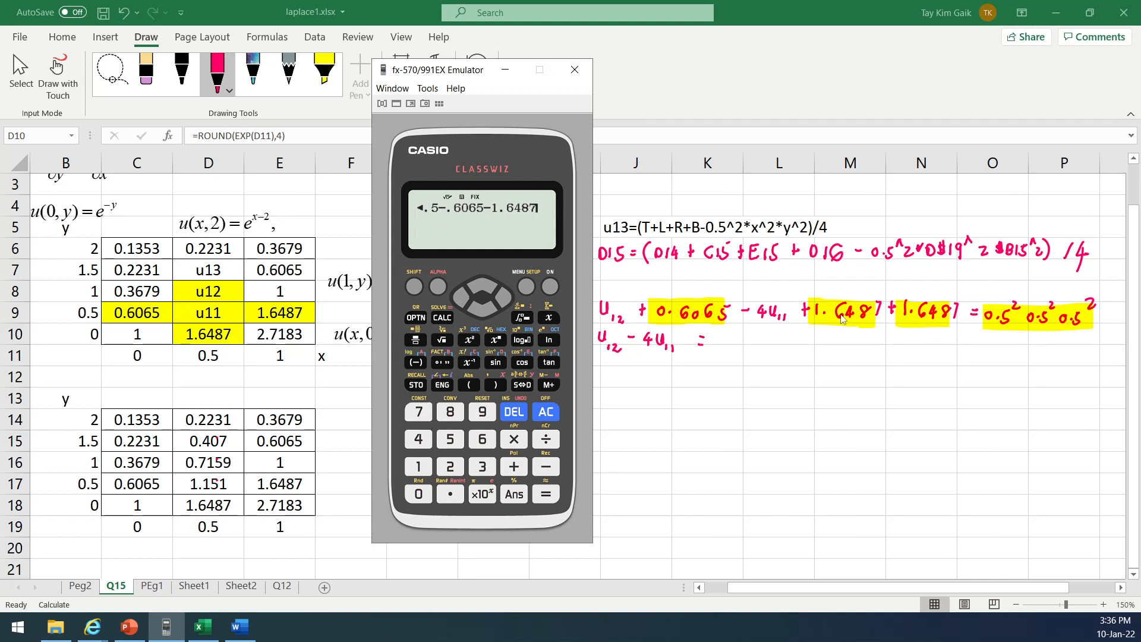
pyautogui.click(514, 439)
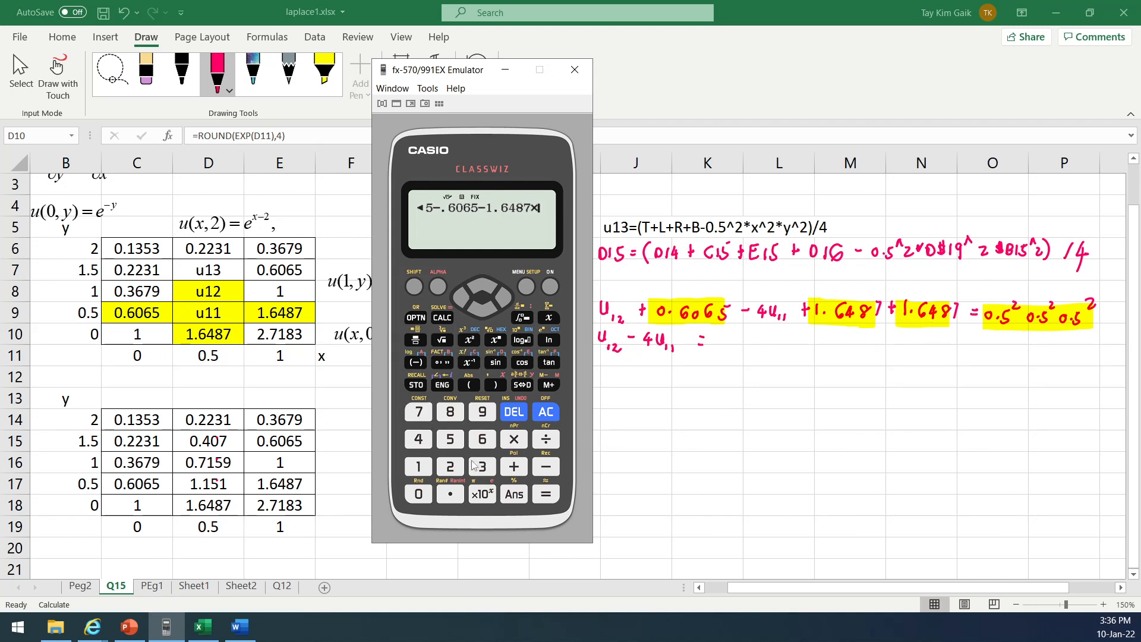
pyautogui.click(448, 468)
pyautogui.click(544, 495)
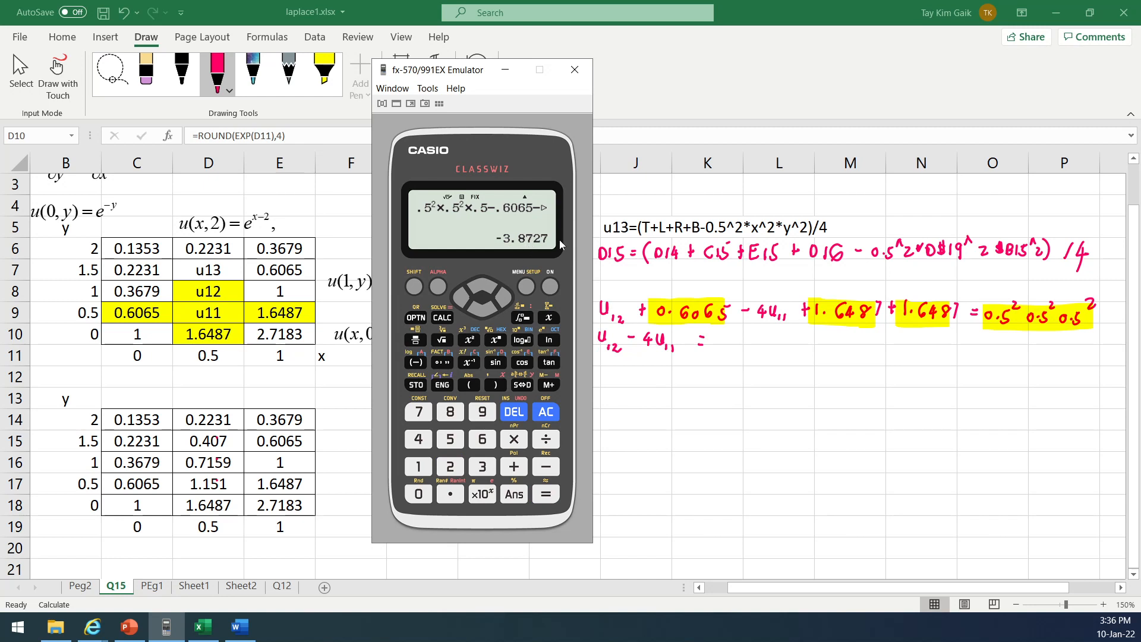
# Step: Return to the Excel worksheet and complete the u12 − 4u11 equation by handwriting "−3.8727" and the label "(i)"
pyautogui.click(506, 70)
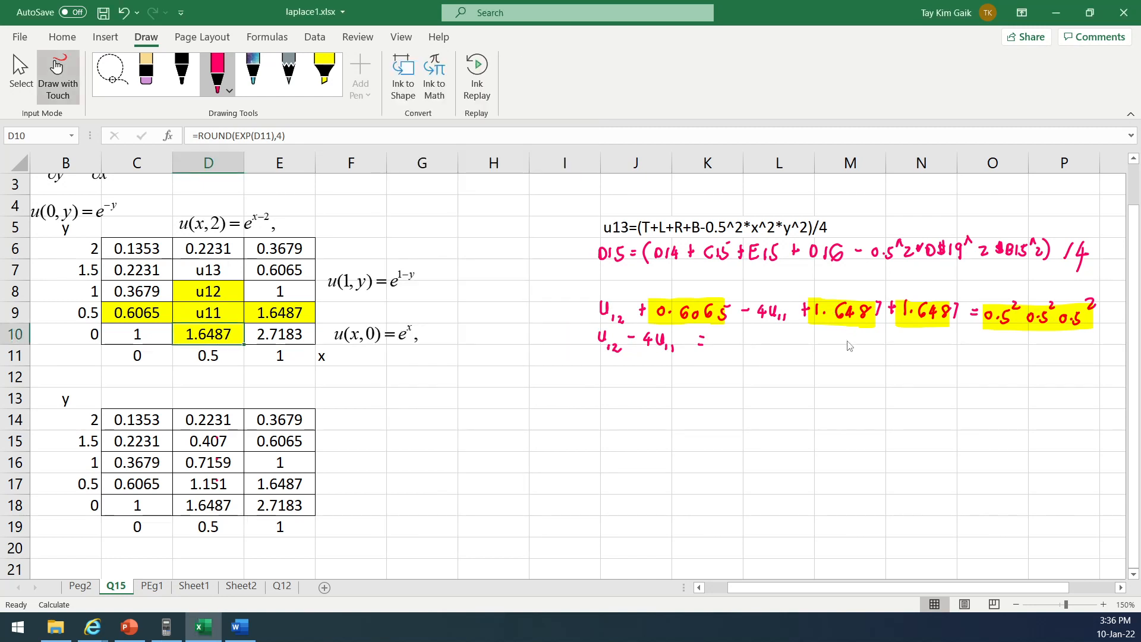
pyautogui.moveTo(718, 342)
pyautogui.mouseDown()
pyautogui.moveTo(776, 352)
pyautogui.moveTo(812, 334)
pyautogui.moveTo(807, 350)
pyautogui.moveTo(890, 345)
pyautogui.mouseUp()
pyautogui.moveTo(904, 333)
pyautogui.mouseDown()
pyautogui.moveTo(912, 341)
pyautogui.moveTo(890, 362)
pyautogui.mouseUp()
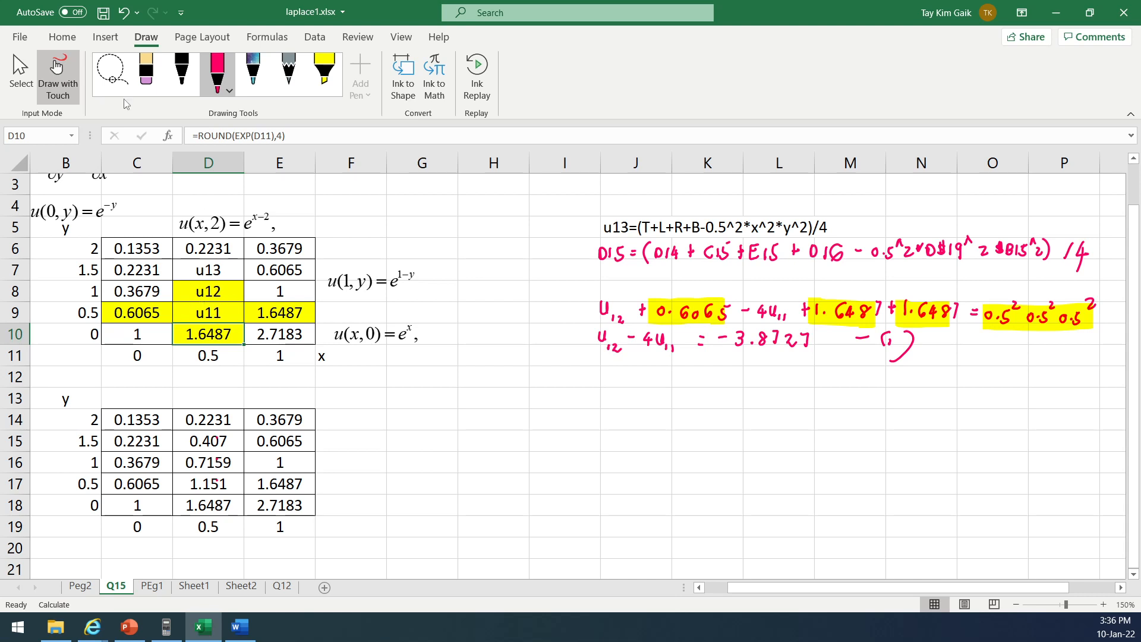
# Step: Stop inking and remove the yellow fill from cells C9, E9 and D10
pyautogui.click(15, 57)
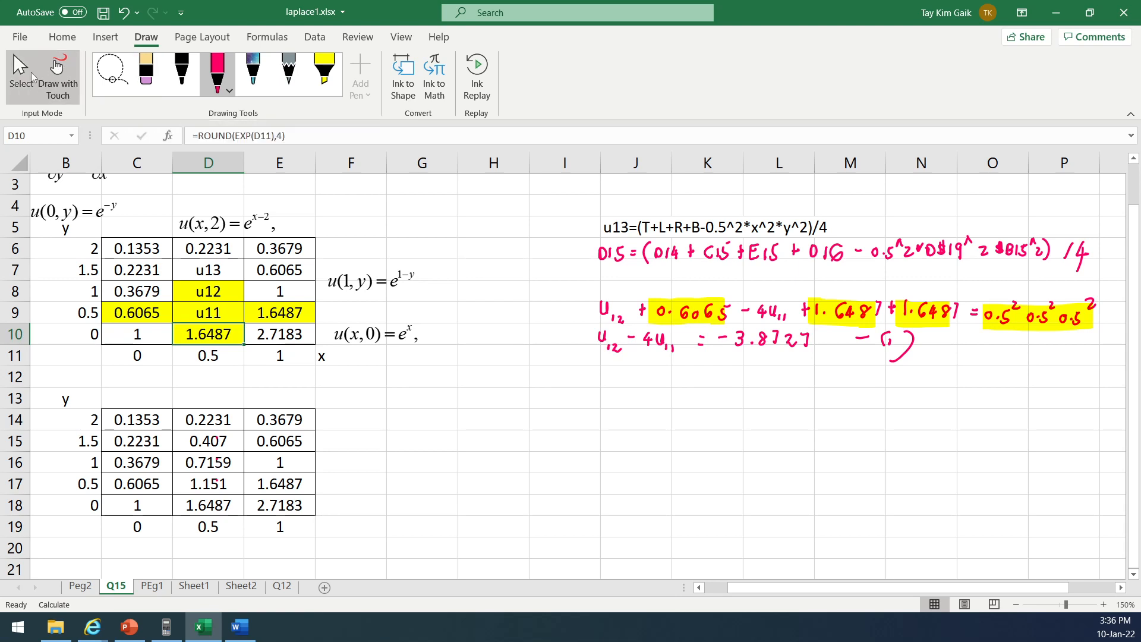
pyautogui.click(67, 39)
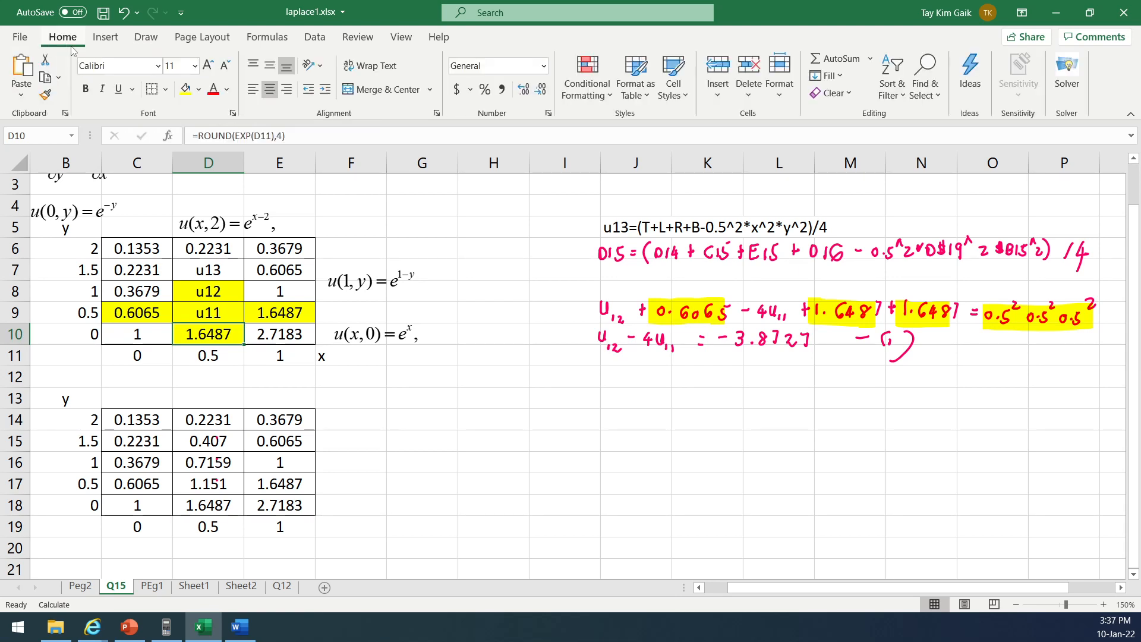
pyautogui.click(199, 89)
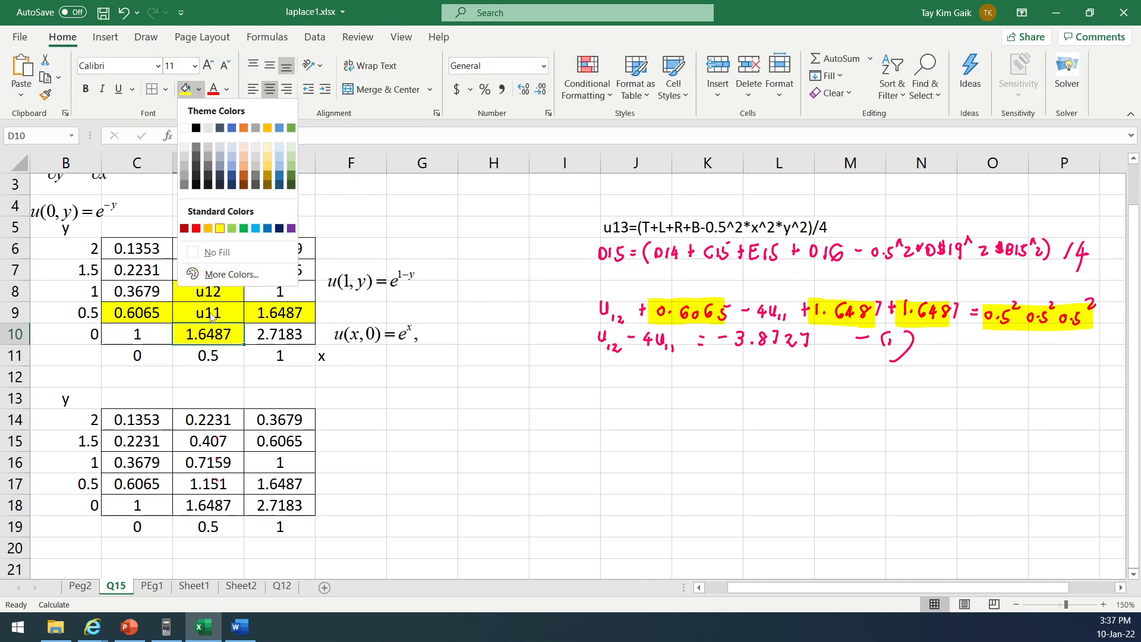
pyautogui.click(211, 312)
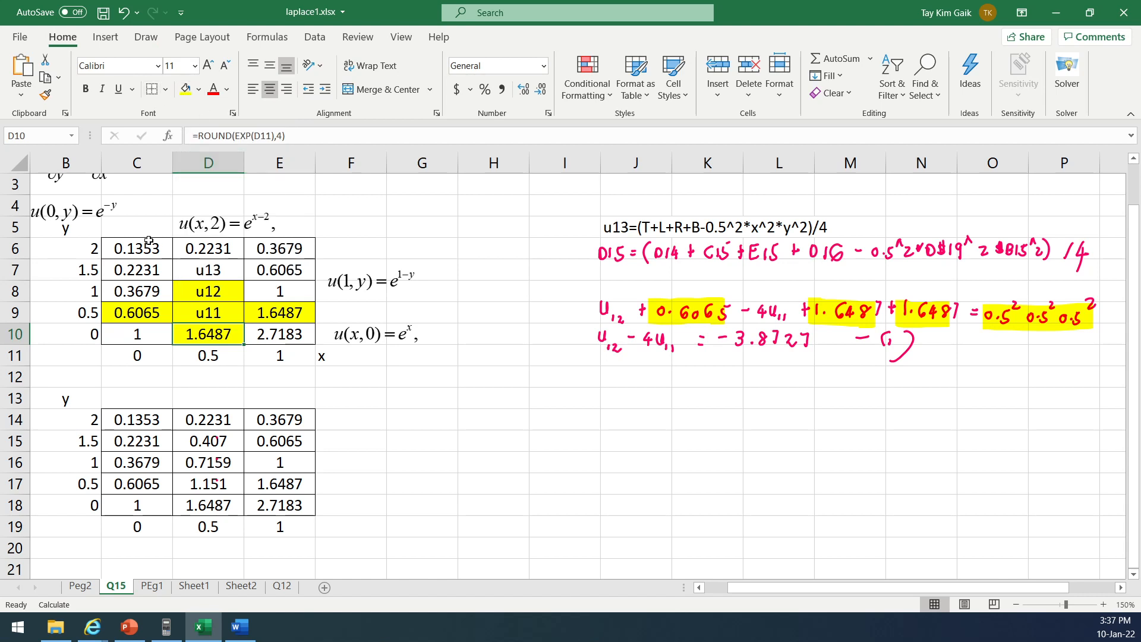
pyautogui.click(149, 310)
pyautogui.click(199, 89)
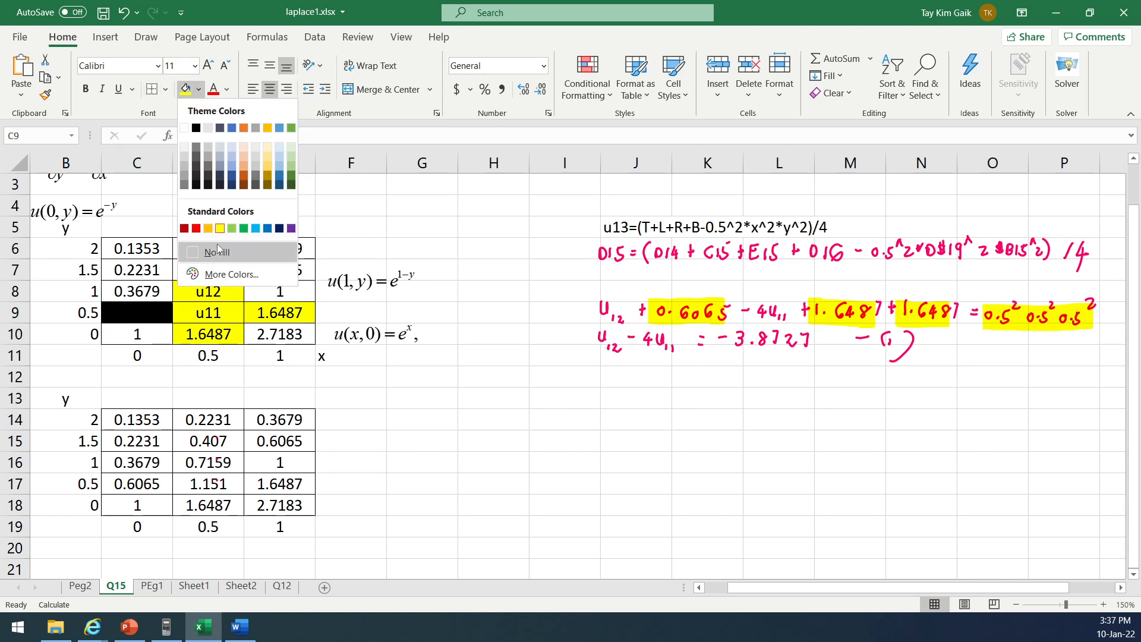
pyautogui.click(217, 251)
pyautogui.press('Right')
pyautogui.press('Right')
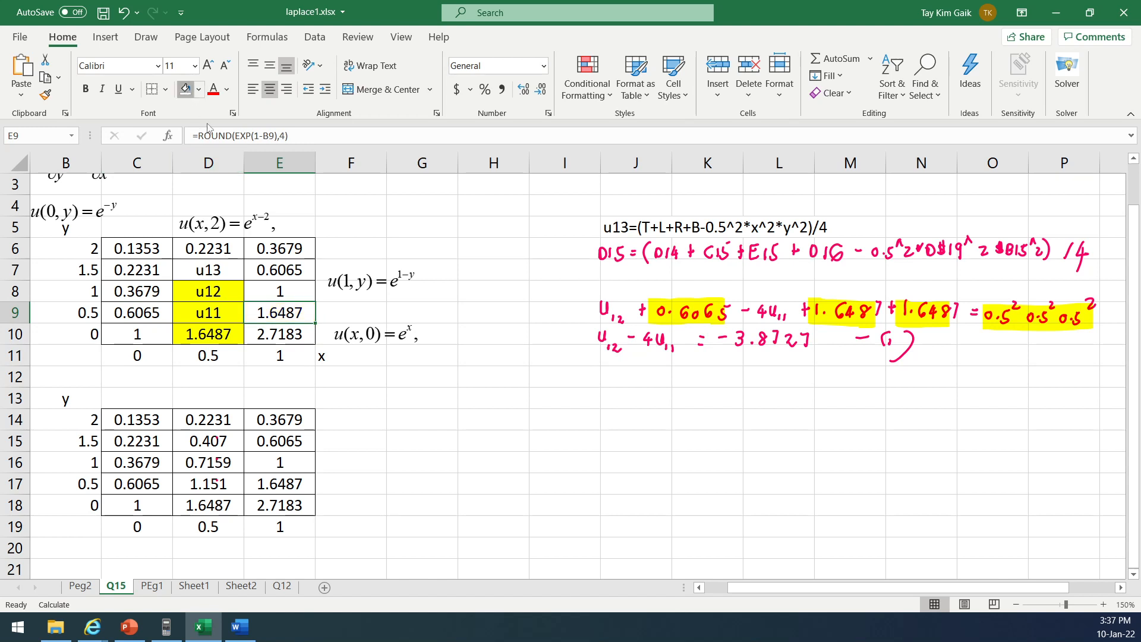
pyautogui.click(229, 339)
pyautogui.click(186, 89)
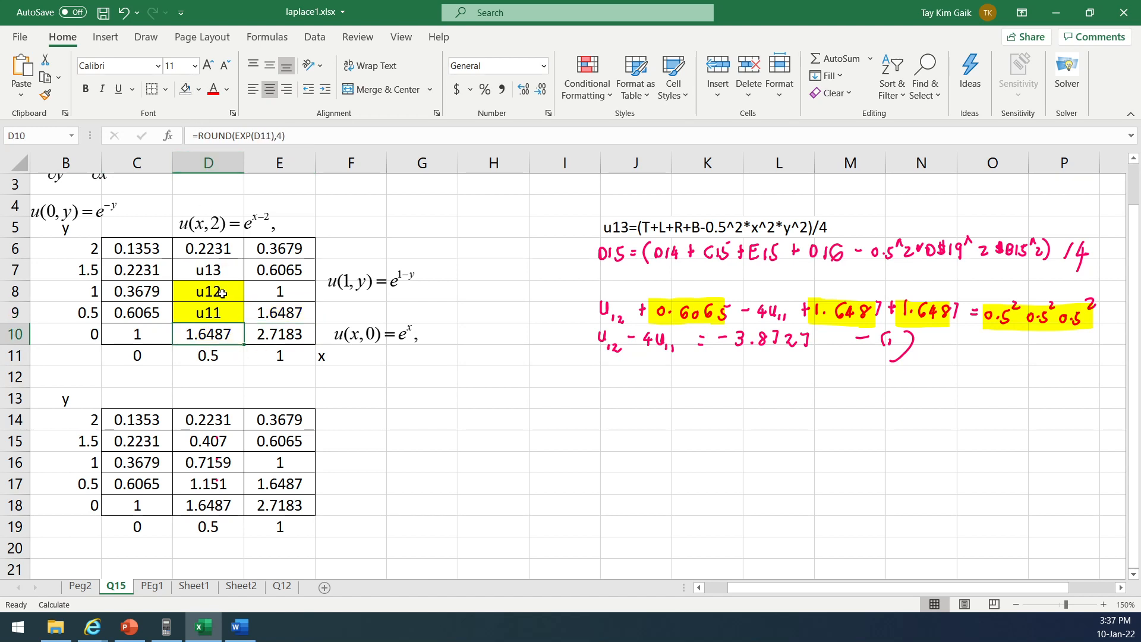
# Step: Fill cells C8, E8 and D7 with yellow to mark the neighbours of u12
pyautogui.click(144, 294)
pyautogui.click(200, 90)
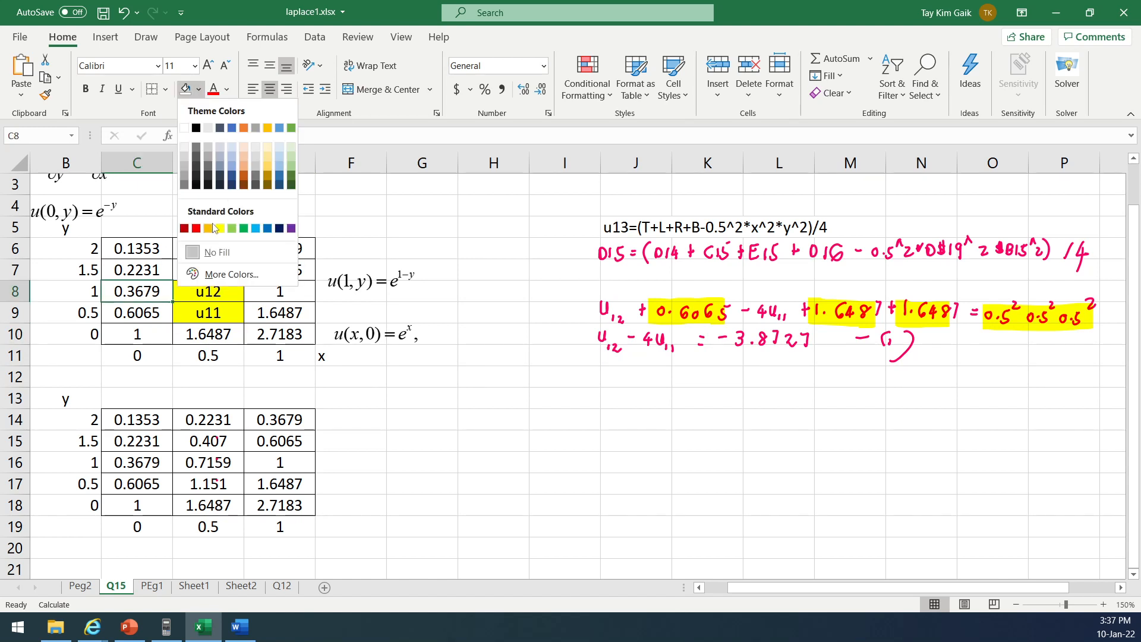
pyautogui.click(215, 227)
pyautogui.click(276, 292)
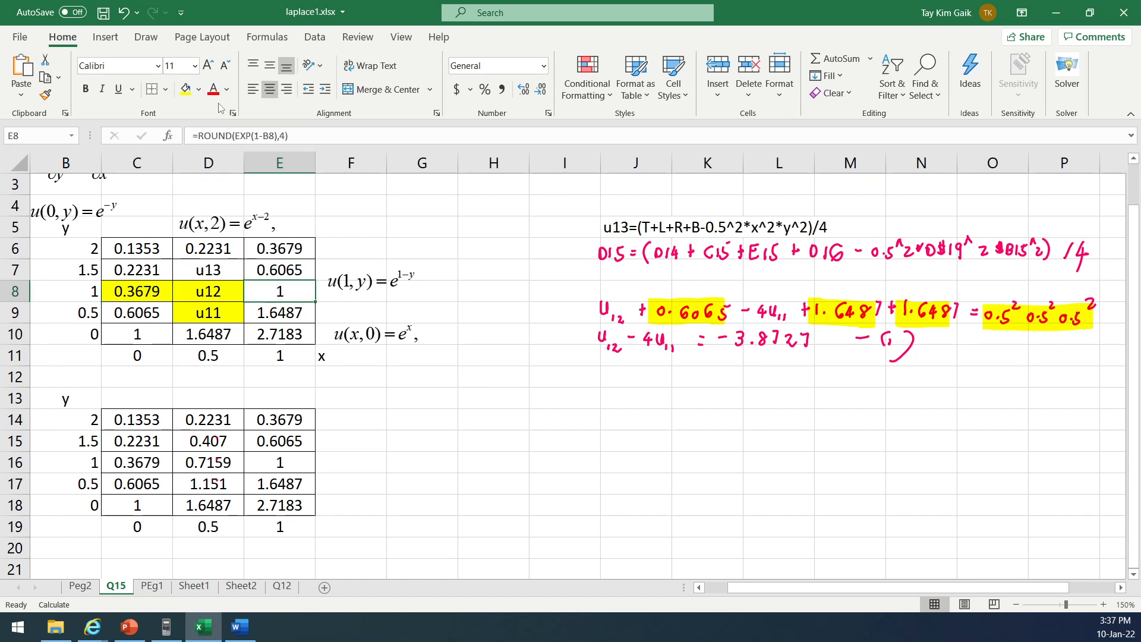
pyautogui.click(186, 89)
pyautogui.click(208, 270)
pyautogui.click(186, 89)
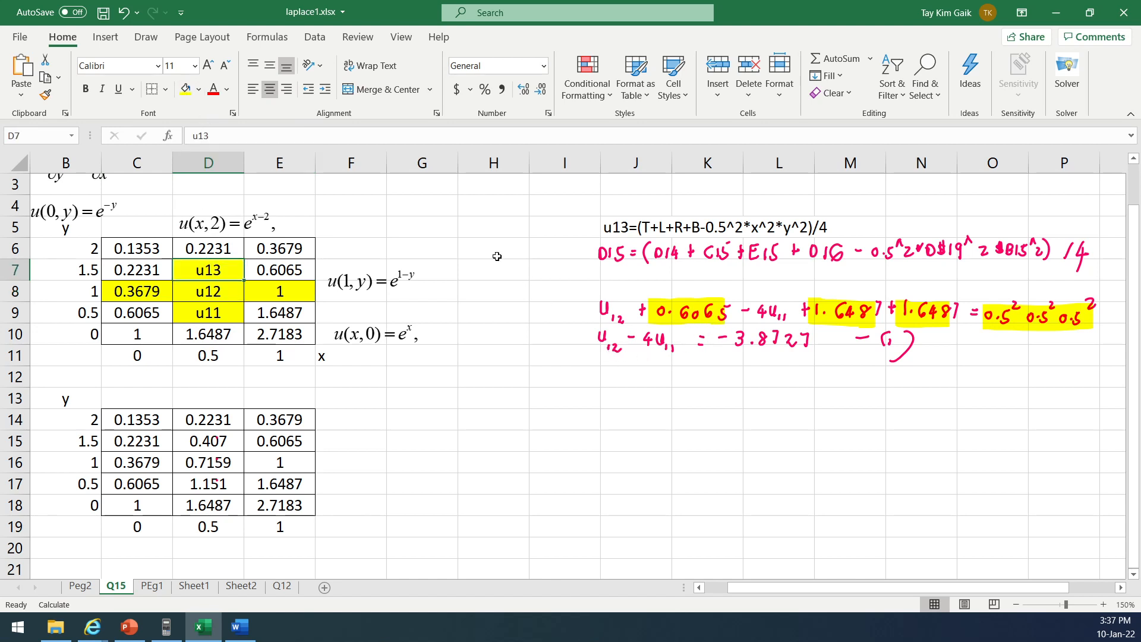
# Step: Handwrite the u12 equation "u13 + 0.3679 − 4u12 + 1 + u11 = 0.5² · 0.5² · 1²" in red ink below equation (i)
pyautogui.click(146, 36)
pyautogui.click(220, 69)
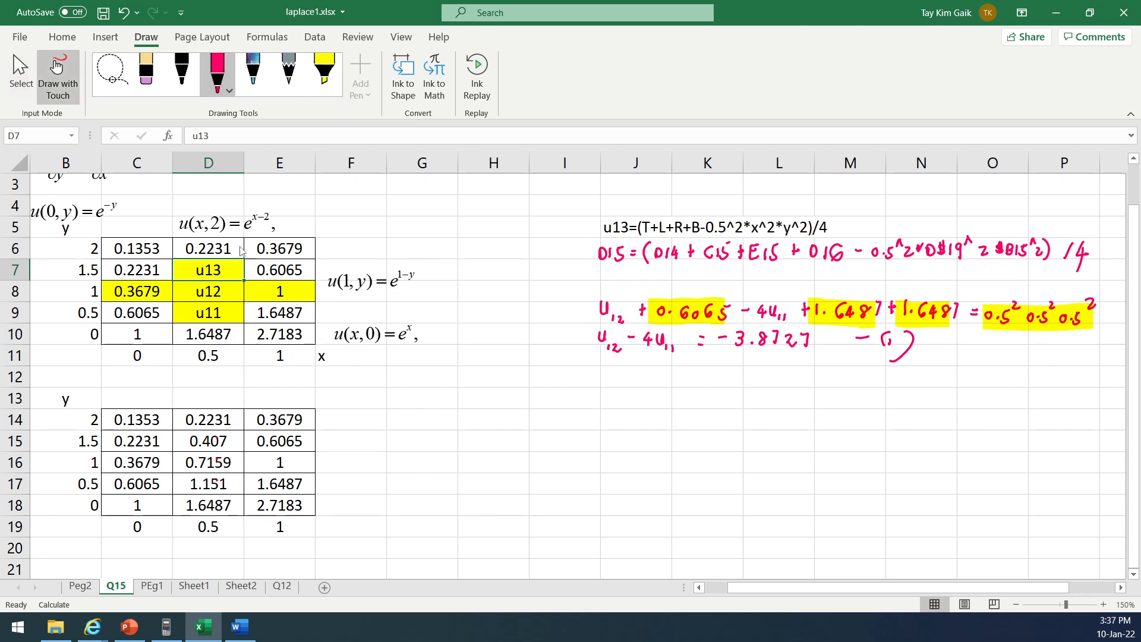
pyautogui.moveTo(601, 383); pyautogui.dragTo(614, 391)
pyautogui.moveTo(636, 371)
pyautogui.mouseDown()
pyautogui.moveTo(635, 384)
pyautogui.moveTo(700, 394)
pyautogui.moveTo(736, 382)
pyautogui.moveTo(765, 385)
pyautogui.moveTo(766, 397)
pyautogui.mouseUp()
pyautogui.moveTo(769, 390); pyautogui.dragTo(798, 392)
pyautogui.moveTo(818, 377)
pyautogui.mouseDown()
pyautogui.moveTo(819, 388)
pyautogui.moveTo(869, 391)
pyautogui.moveTo(901, 378)
pyautogui.mouseUp()
pyautogui.moveTo(892, 385); pyautogui.dragTo(928, 391)
pyautogui.moveTo(930, 378); pyautogui.dragTo(936, 376)
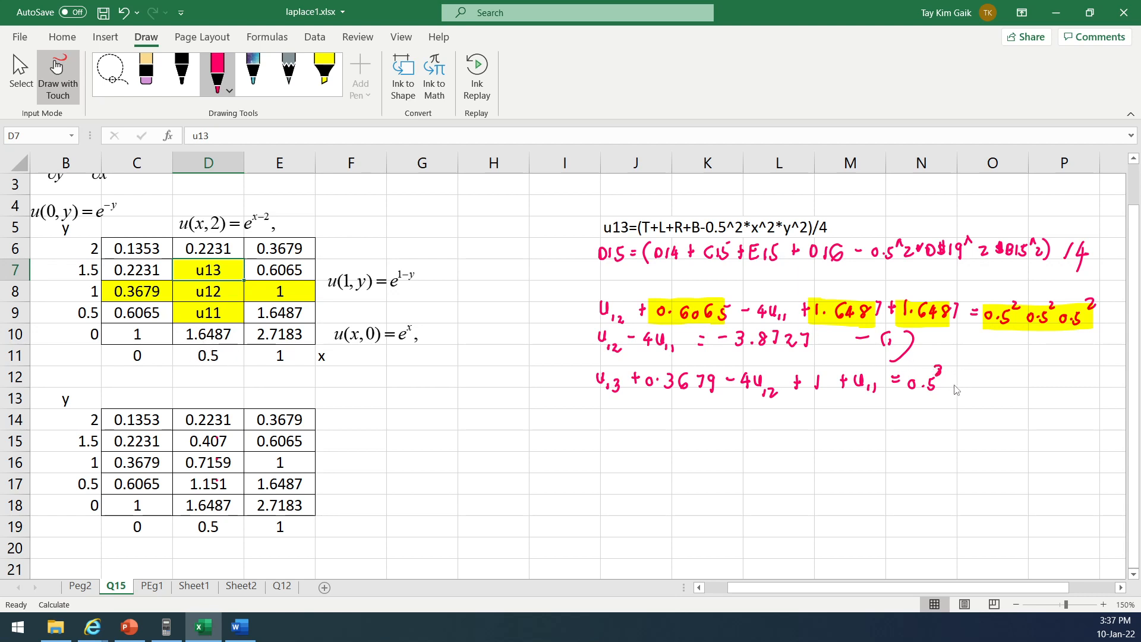
pyautogui.moveTo(962, 383)
pyautogui.mouseDown()
pyautogui.moveTo(973, 390)
pyautogui.moveTo(992, 371)
pyautogui.mouseUp()
pyautogui.click(968, 386)
pyautogui.click(1005, 385)
pyautogui.moveTo(1019, 360); pyautogui.dragTo(1032, 369)
# Step: Handwrite "u13 − 4u12 + u11 =" on the line below the u12 equation
pyautogui.moveTo(596, 411)
pyautogui.mouseDown()
pyautogui.moveTo(618, 436)
pyautogui.moveTo(688, 419)
pyautogui.moveTo(693, 439)
pyautogui.moveTo(736, 430)
pyautogui.mouseUp()
pyautogui.moveTo(729, 421)
pyautogui.mouseDown()
pyautogui.moveTo(729, 439)
pyautogui.moveTo(750, 423)
pyautogui.moveTo(750, 436)
pyautogui.mouseUp()
pyautogui.moveTo(753, 438); pyautogui.dragTo(798, 436)
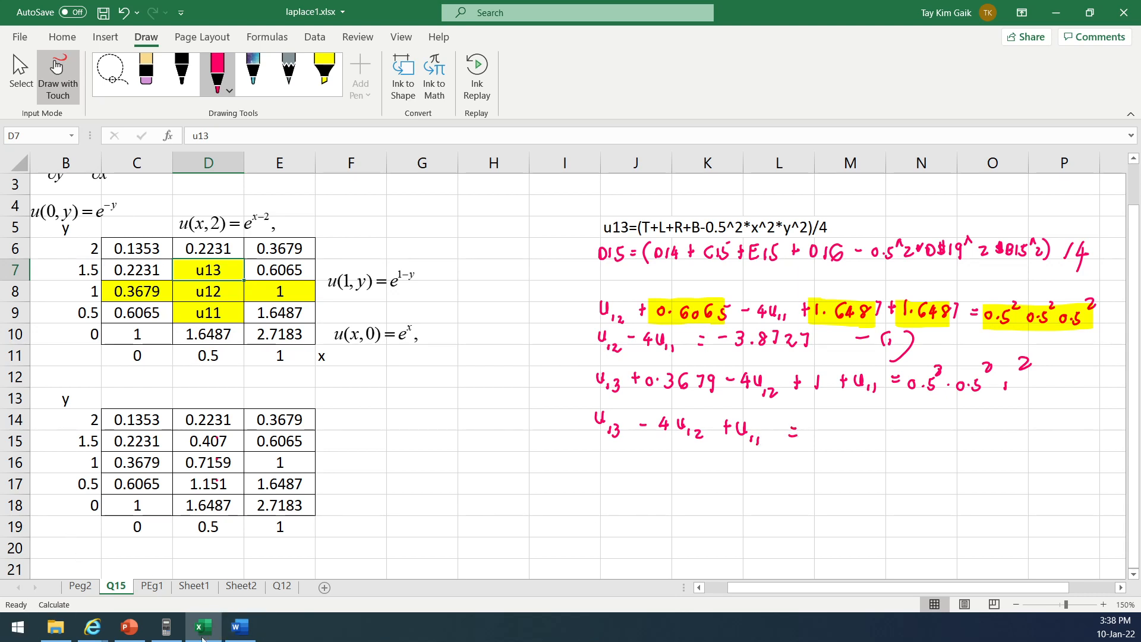
# Step: Switch to the fx-570/991EX Emulator and edit the previous expression so that its third .5 factor is squared
pyautogui.click(173, 635)
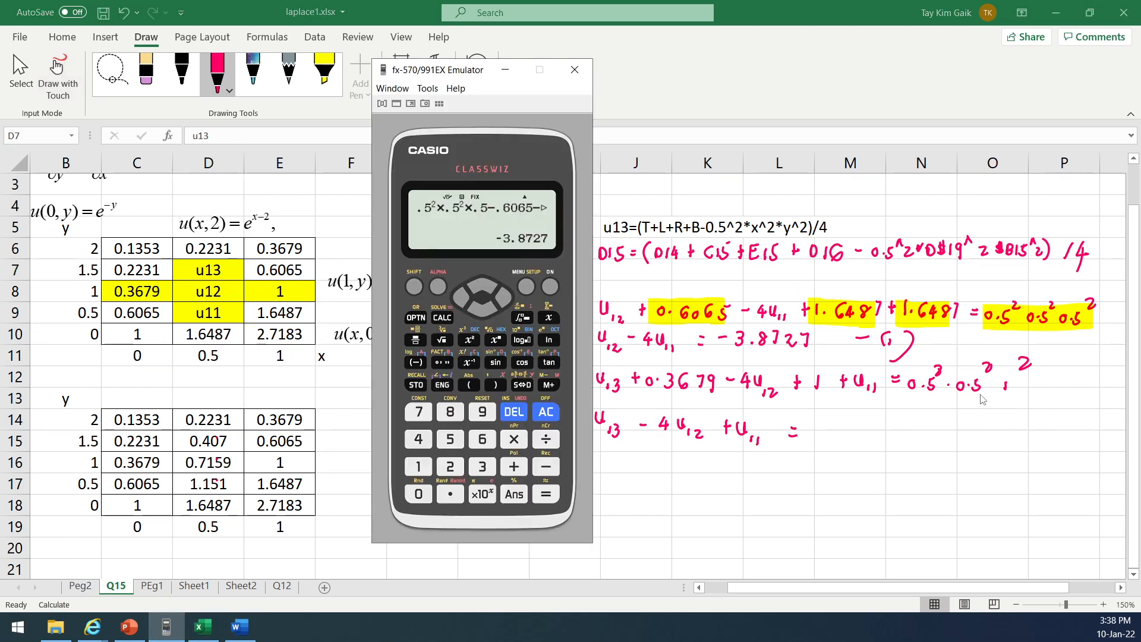
pyautogui.click(457, 302)
pyautogui.click(458, 298)
pyautogui.click(457, 298)
pyautogui.click(461, 298)
pyautogui.click(502, 297)
pyautogui.click(472, 337)
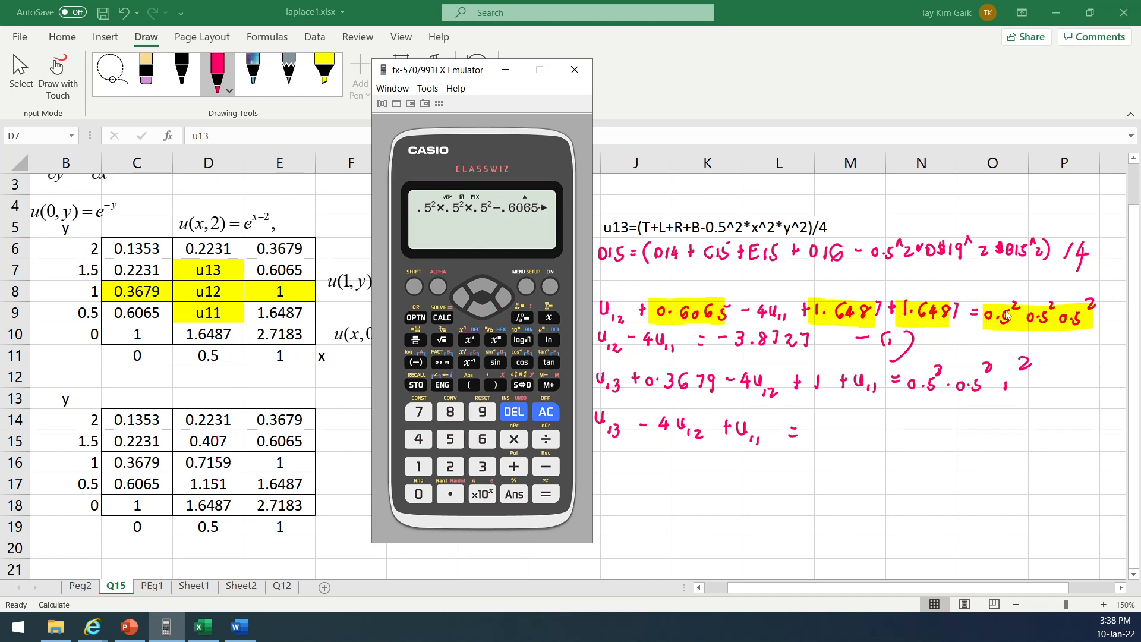
# Step: Check the remaining terms of the expression, −.6065 − 1.6487×2, and evaluate it
pyautogui.click(503, 301)
pyautogui.click(503, 301)
pyautogui.click(503, 300)
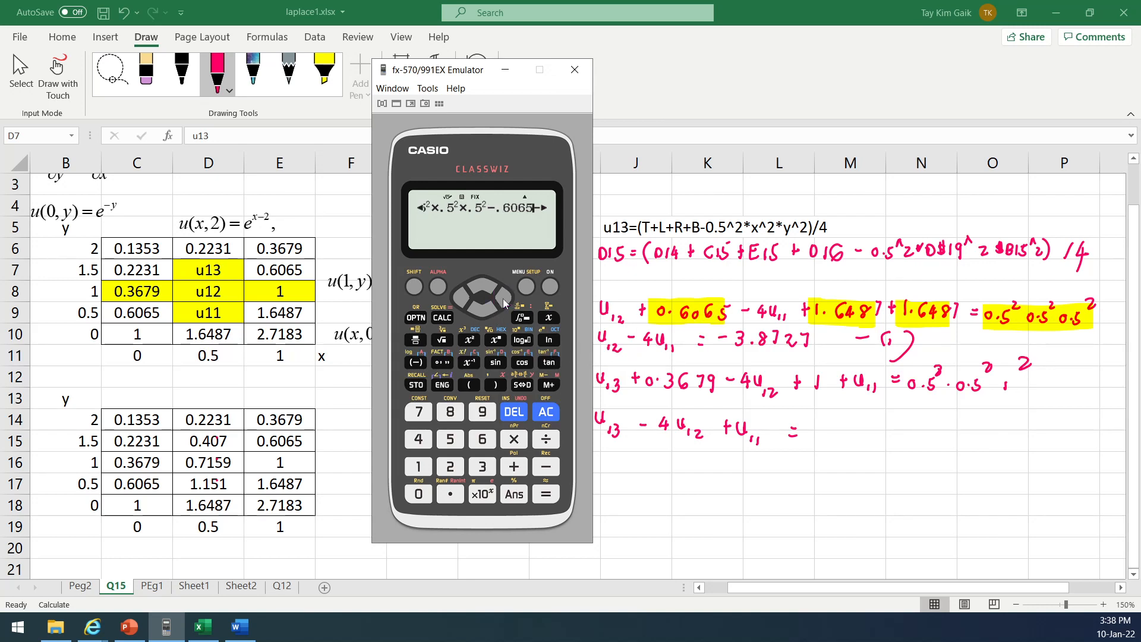
pyautogui.click(504, 301)
pyautogui.click(505, 301)
pyautogui.click(504, 301)
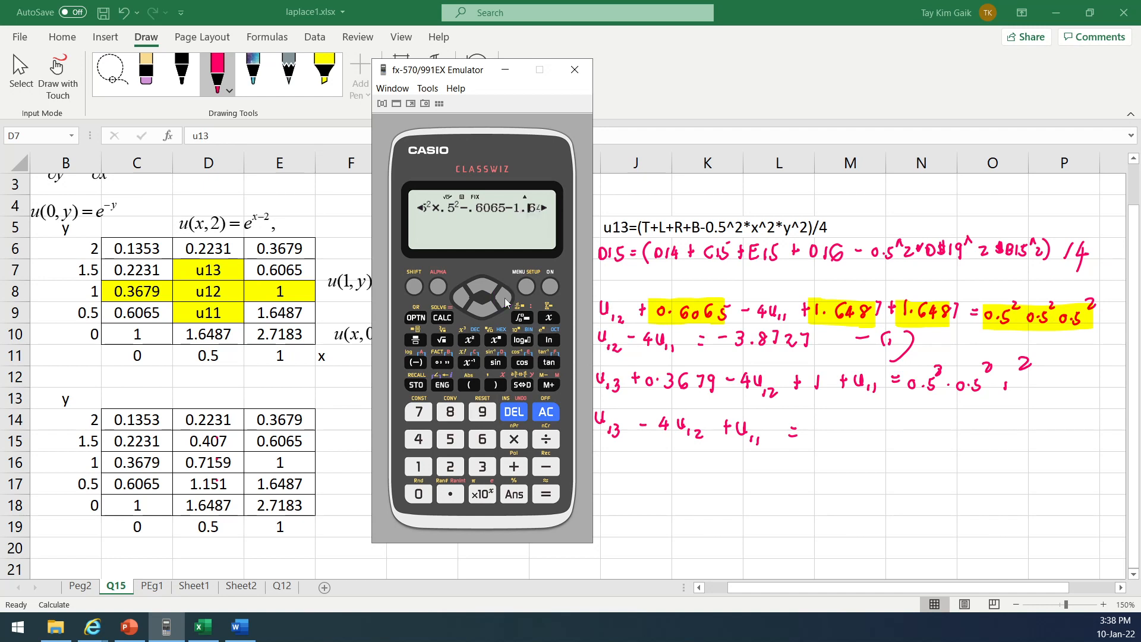
pyautogui.click(505, 301)
pyautogui.click(505, 301)
pyautogui.click(504, 301)
pyautogui.click(504, 301)
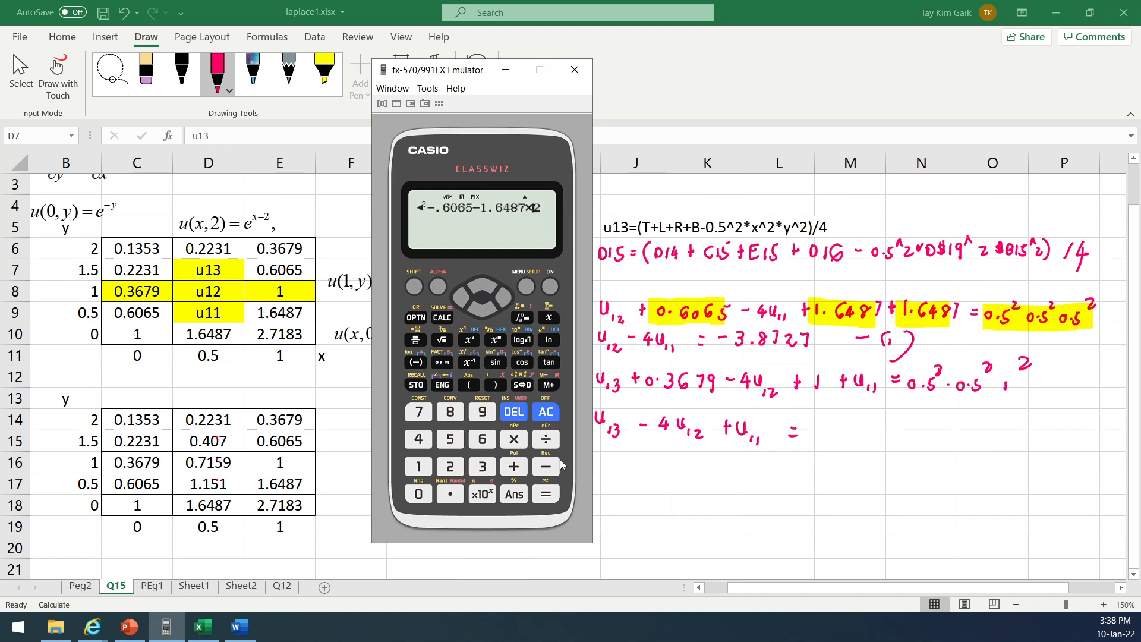
pyautogui.click(546, 490)
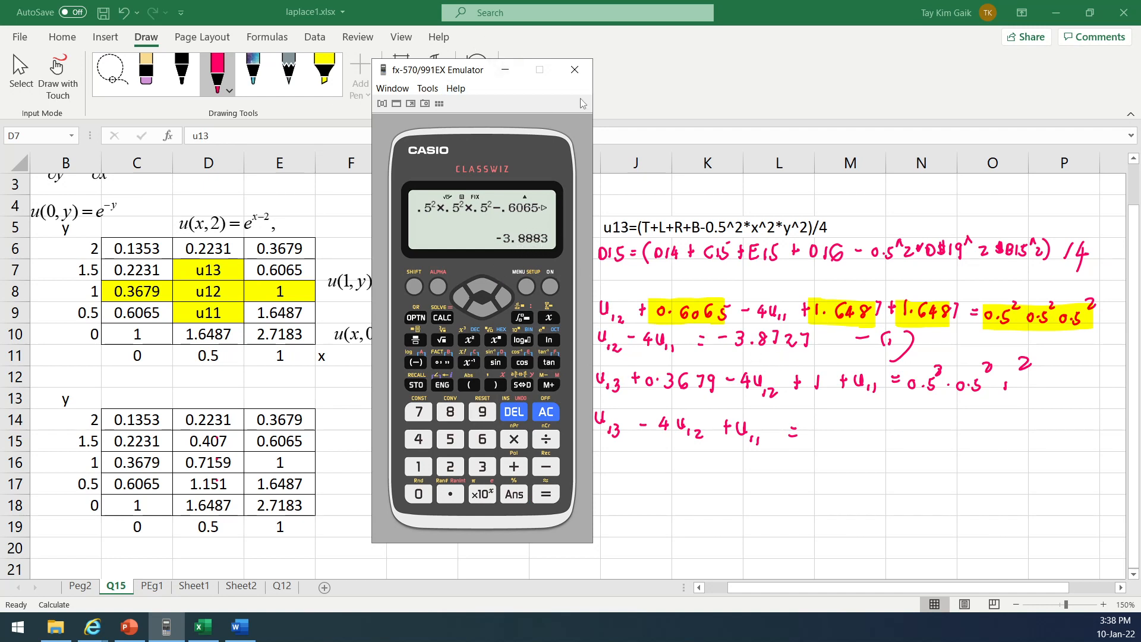
# Step: Back in the worksheet, erase the digits after −3.8 in equation (1) and rewrite them in red ink so the constant reads −3.8883
pyautogui.click(505, 69)
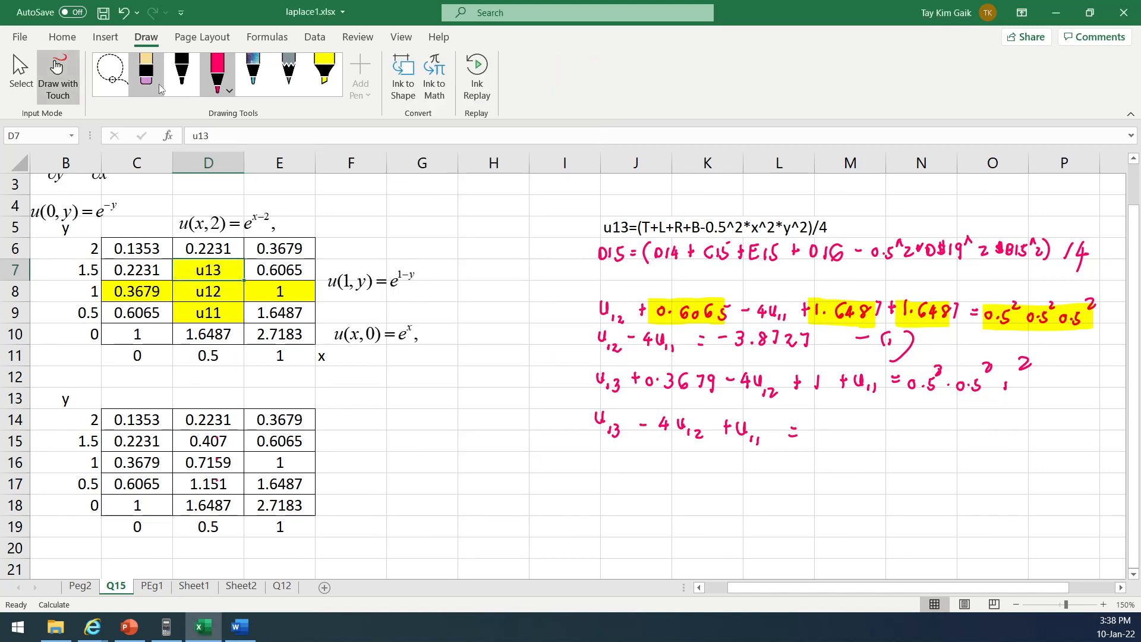
pyautogui.click(169, 626)
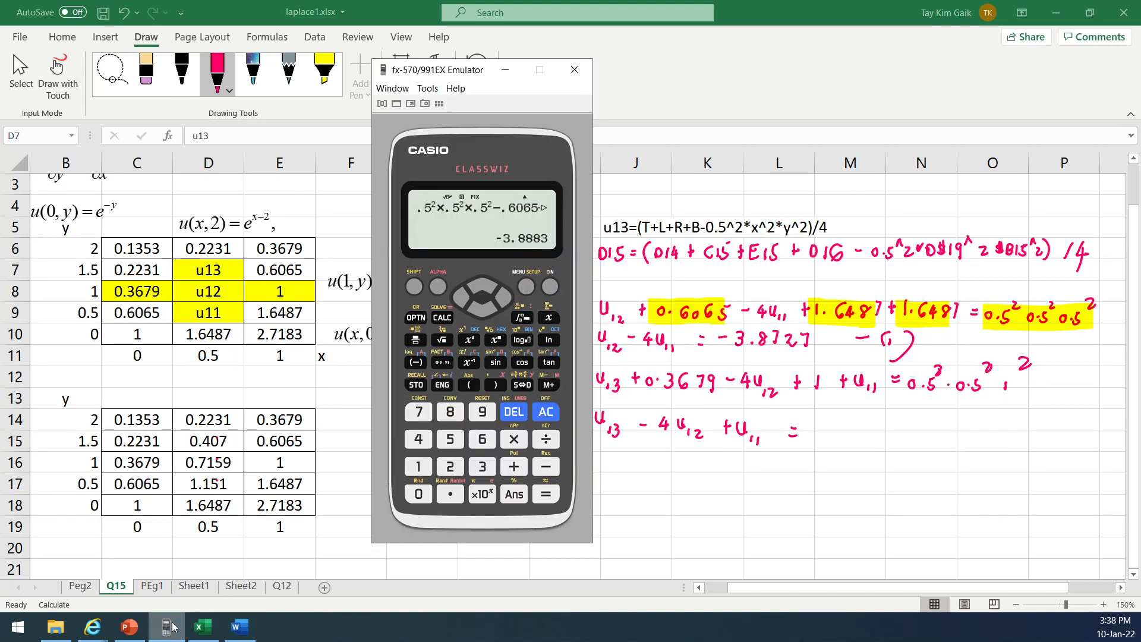
pyautogui.click(830, 336)
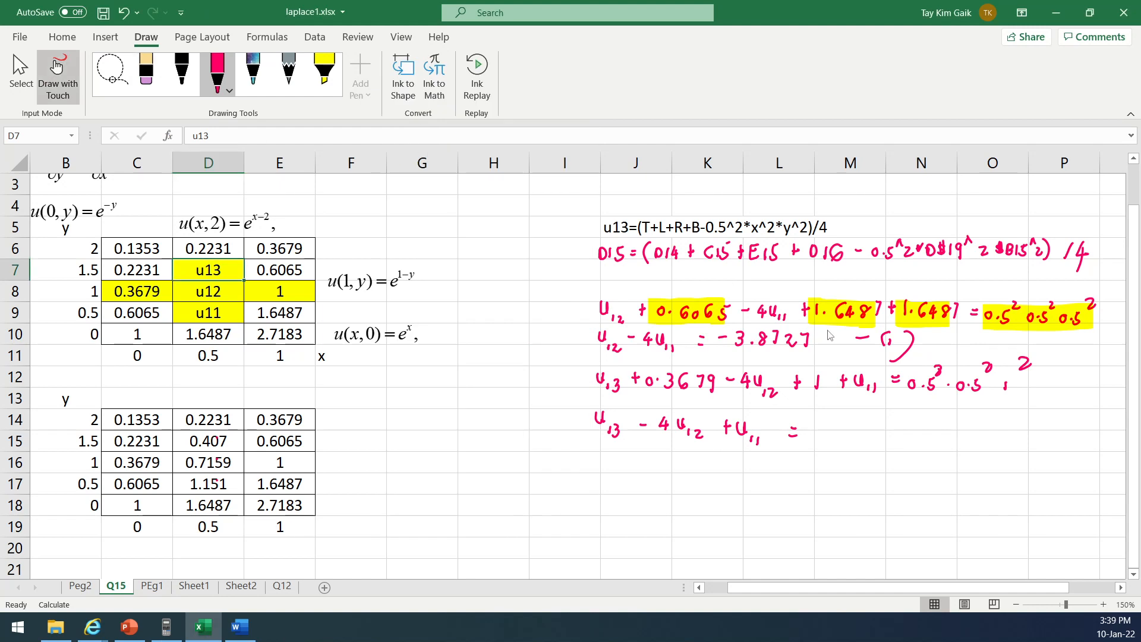
pyautogui.moveTo(775, 336); pyautogui.dragTo(814, 342)
pyautogui.click(146, 74)
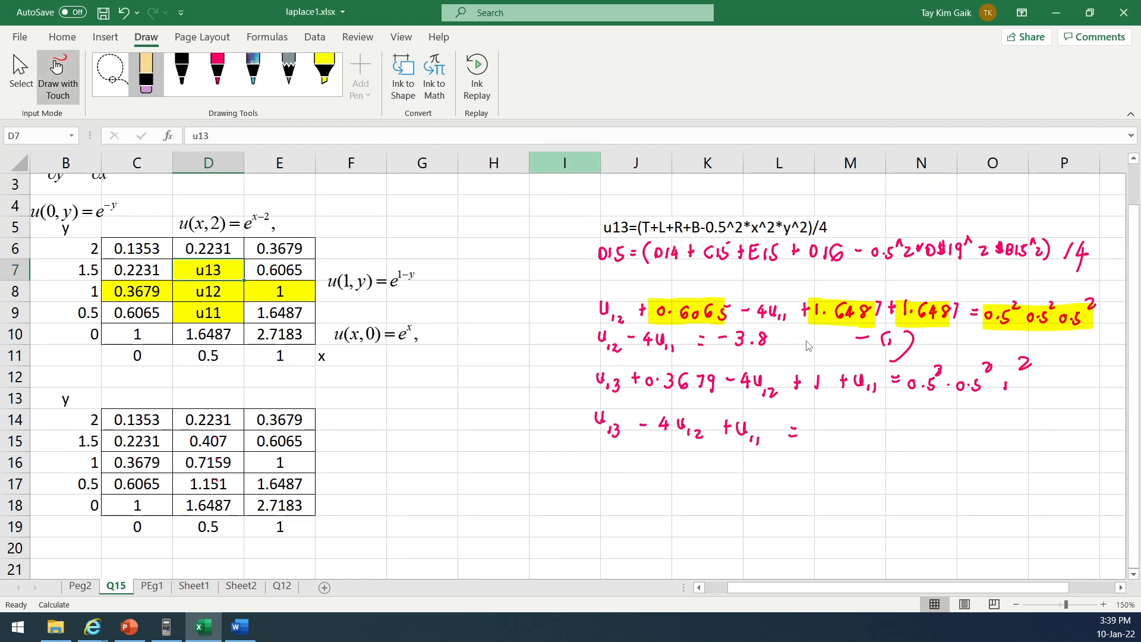
pyautogui.click(218, 75)
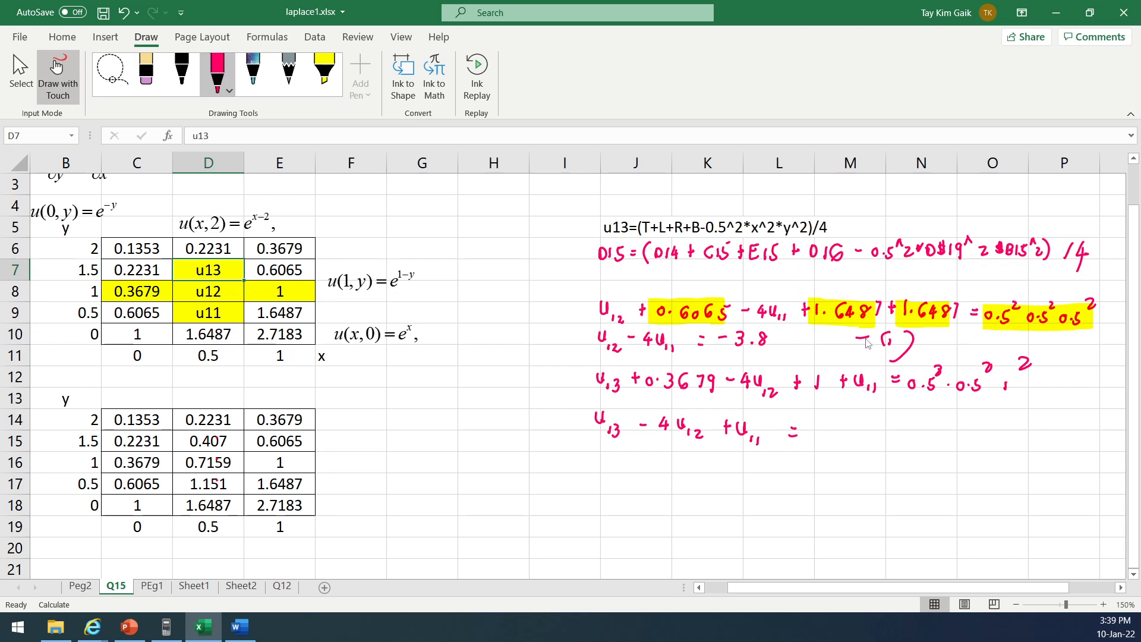
pyautogui.moveTo(780, 334)
pyautogui.mouseDown()
pyautogui.moveTo(776, 346)
pyautogui.moveTo(779, 334)
pyautogui.moveTo(810, 348)
pyautogui.moveTo(792, 352)
pyautogui.mouseUp()
# Step: Switch to the fx-570/991EX Emulator and replace the third squared .5 in the expression with 1, giving .5²×.5²×1²
pyautogui.click(166, 626)
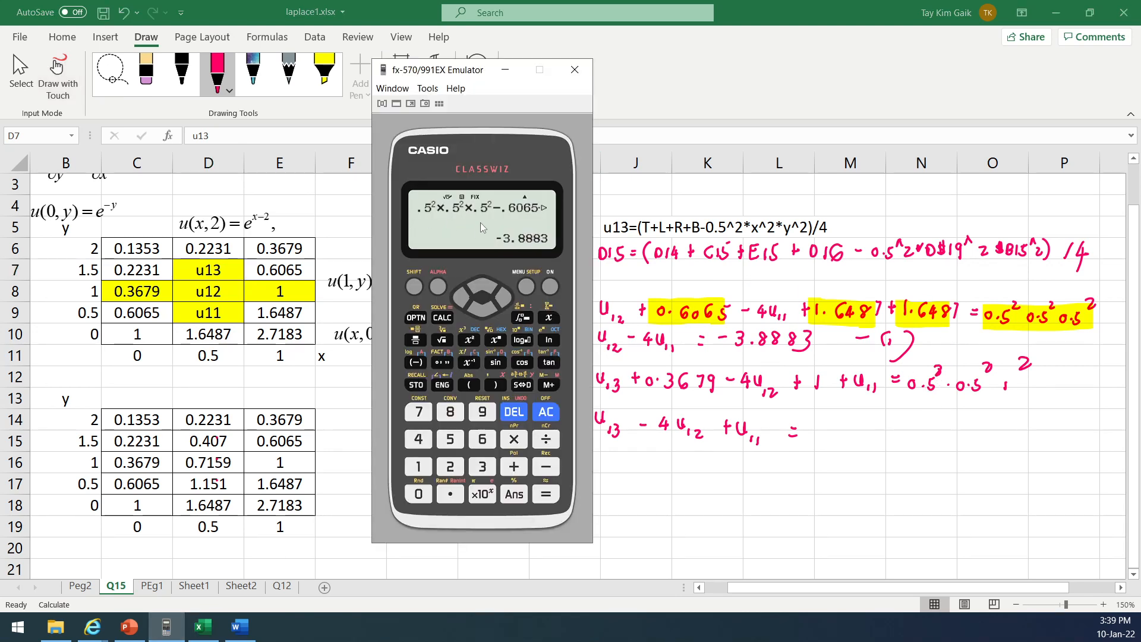
pyautogui.click(462, 297)
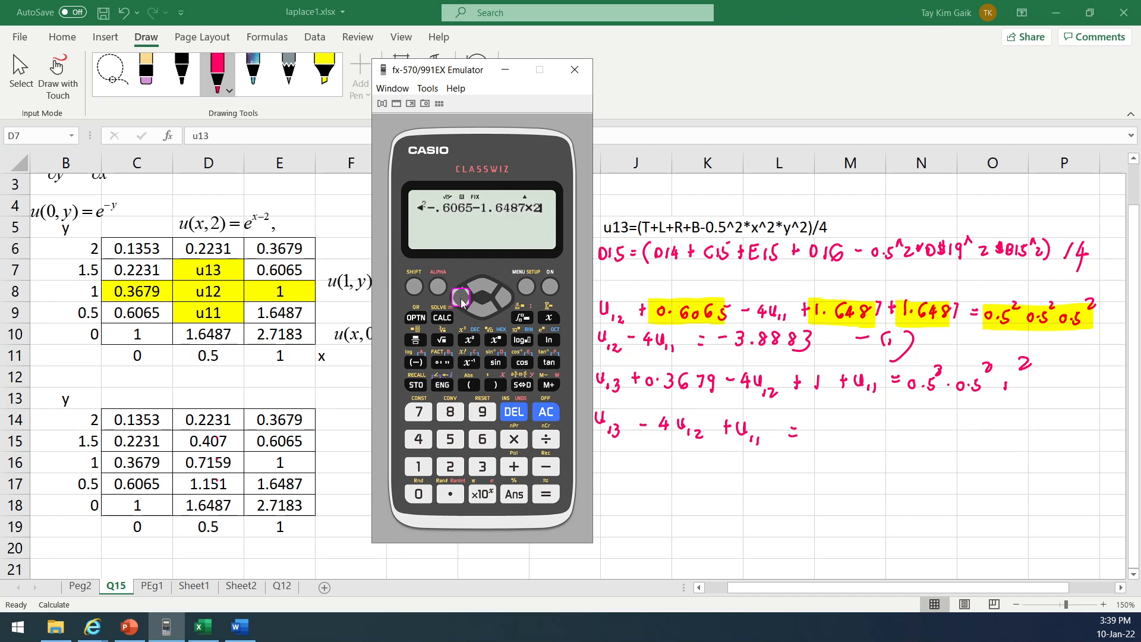
pyautogui.click(461, 298)
pyautogui.click(462, 298)
pyautogui.click(461, 298)
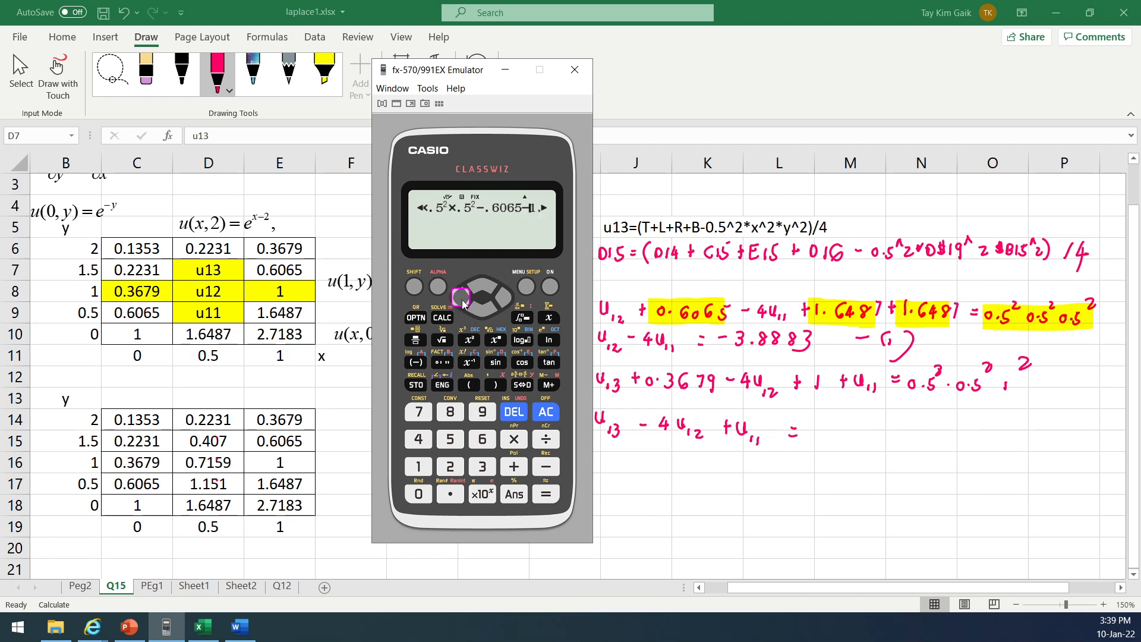
pyautogui.click(461, 298)
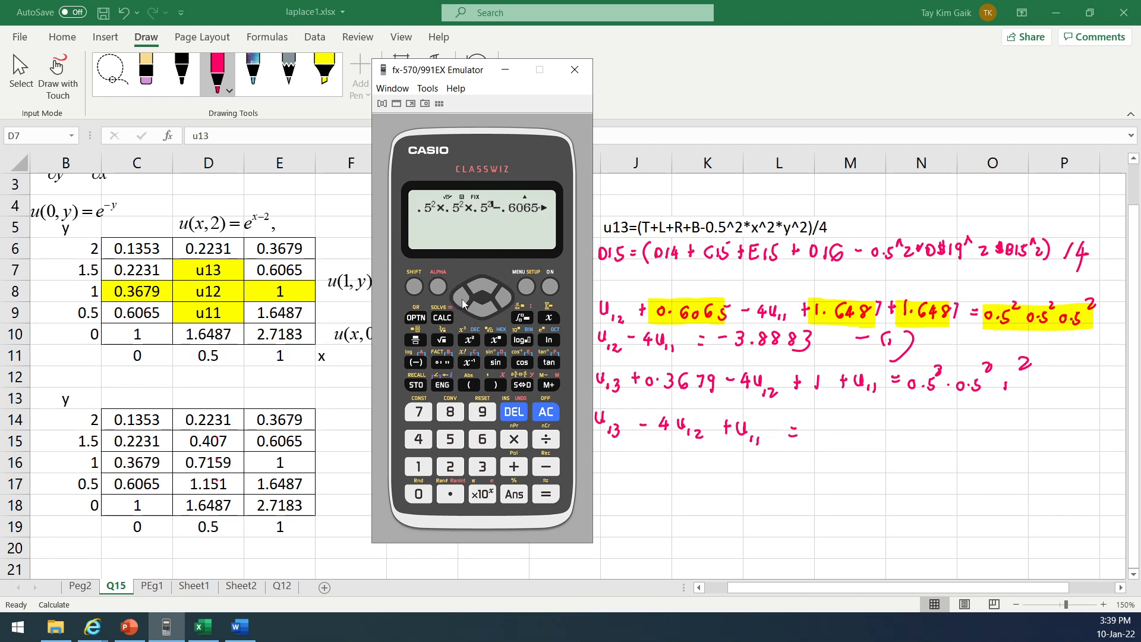
pyautogui.click(463, 303)
pyautogui.click(512, 411)
pyautogui.click(512, 411)
pyautogui.click(512, 411)
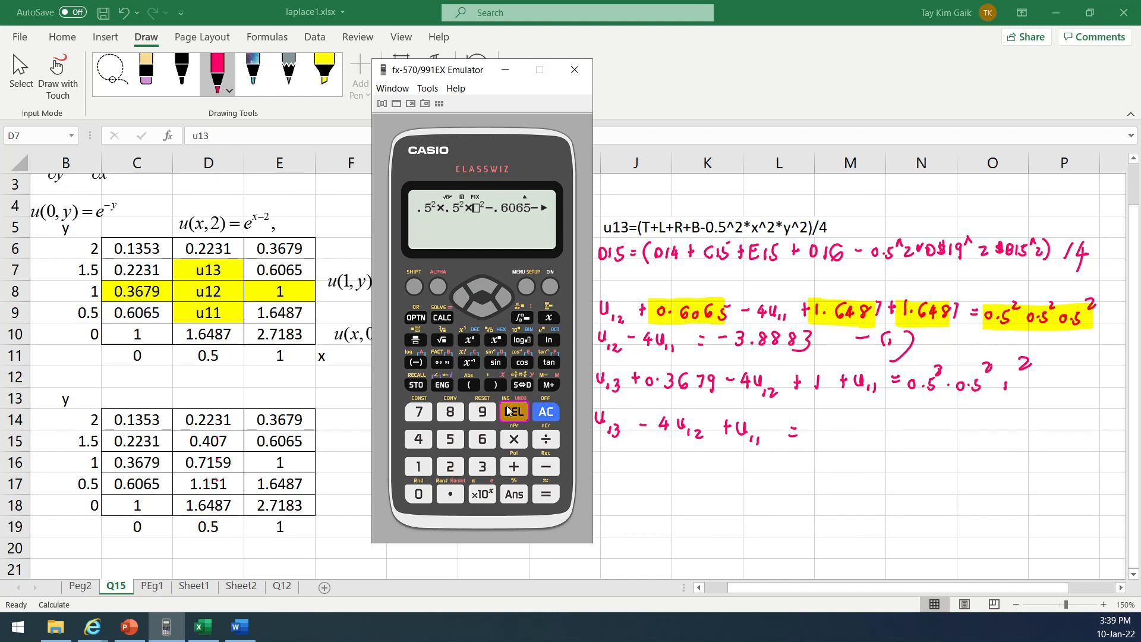
pyautogui.click(418, 466)
pyautogui.click(504, 300)
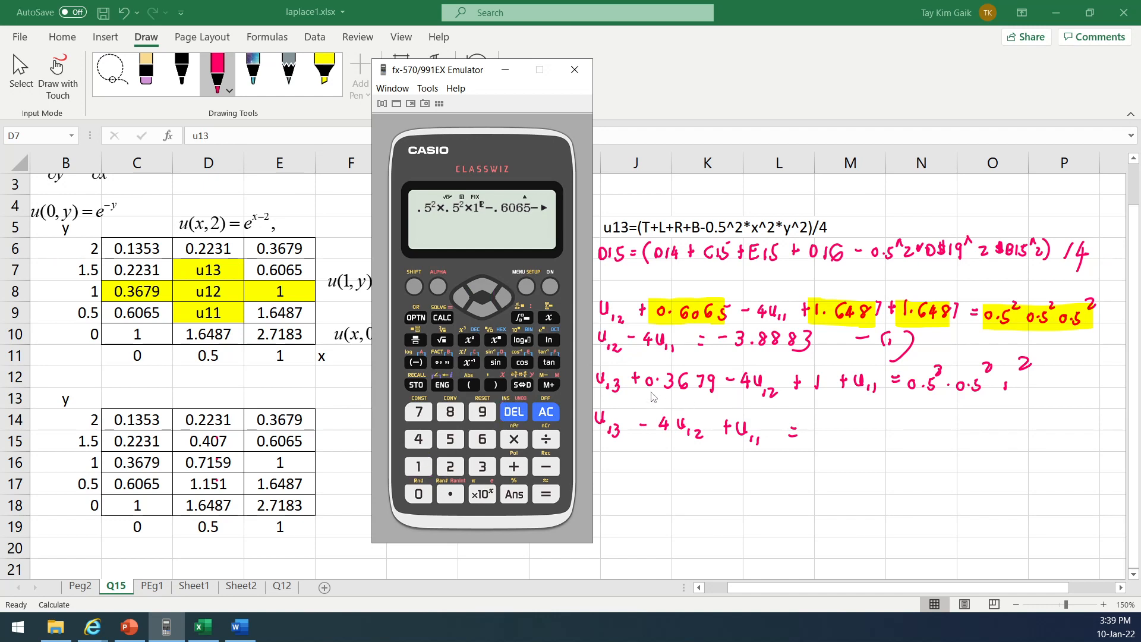
# Step: Highlight the constants 0.3679 and 1 in yellow in the handwritten u12 equation
pyautogui.click(324, 72)
pyautogui.moveTo(645, 379); pyautogui.dragTo(716, 378)
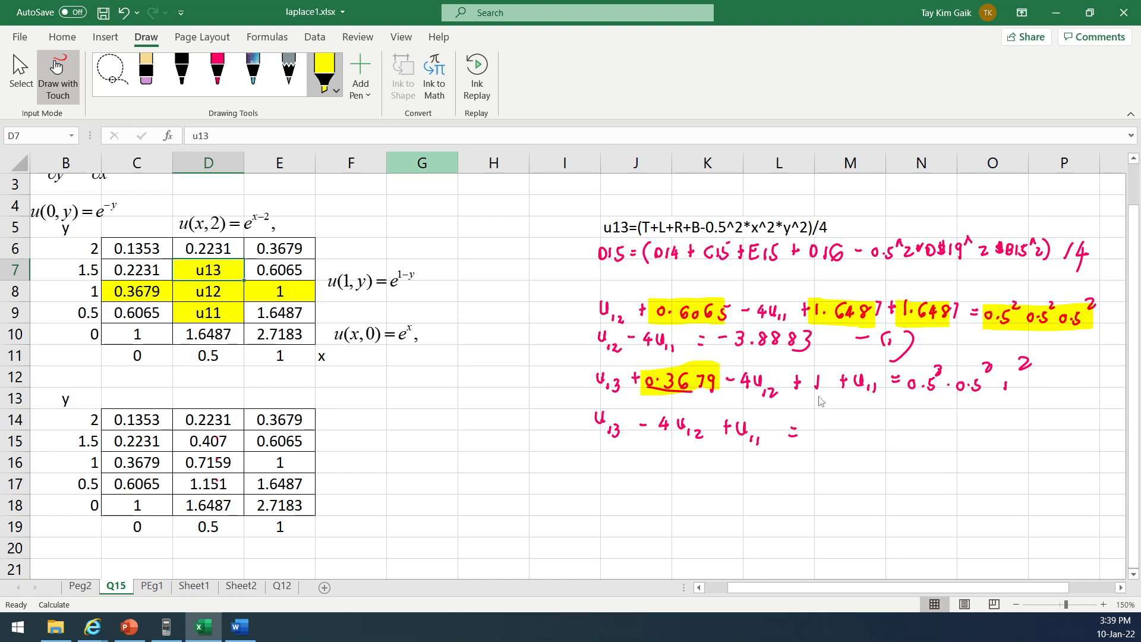
pyautogui.moveTo(814, 386); pyautogui.dragTo(824, 387)
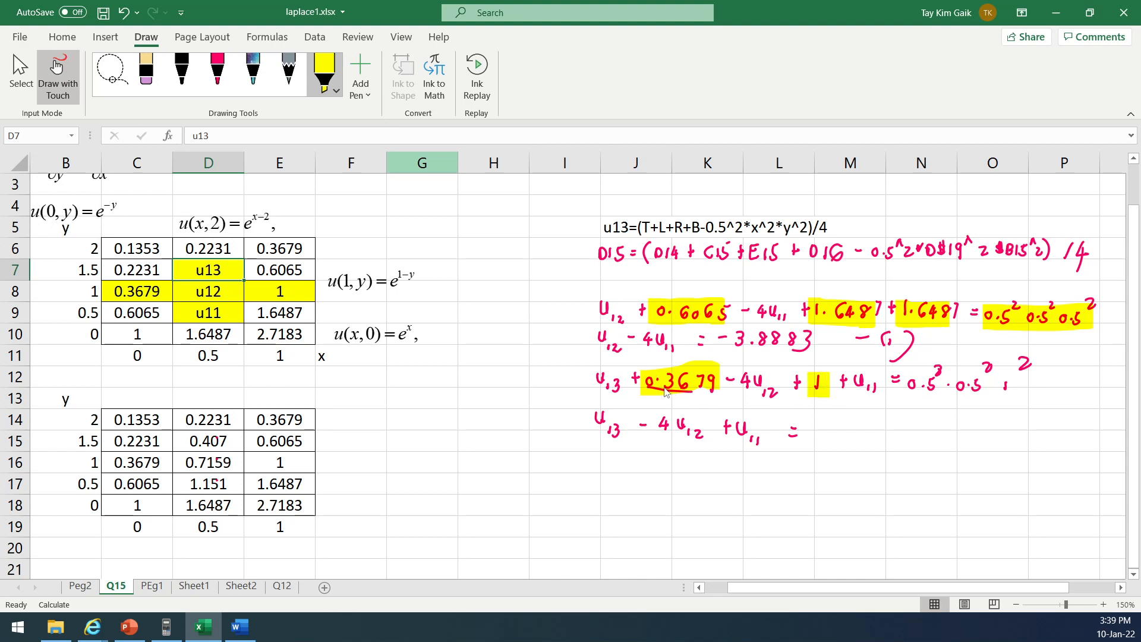
# Step: Switch to the calculator emulator and put 1. in place of the subtracted .6065
pyautogui.click(173, 627)
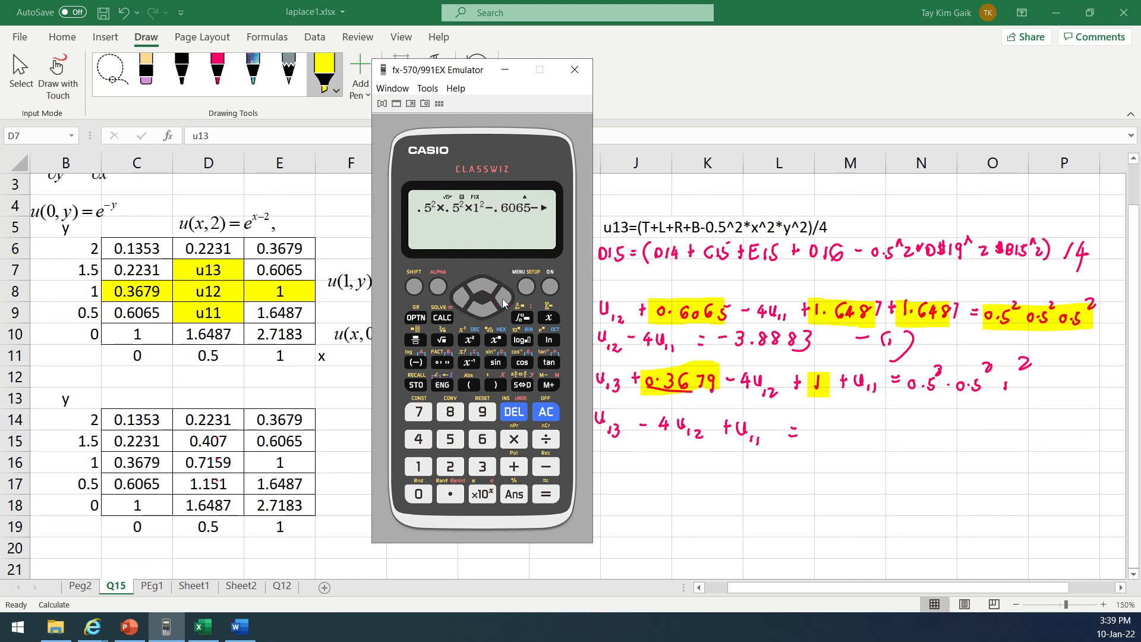
pyautogui.click(419, 466)
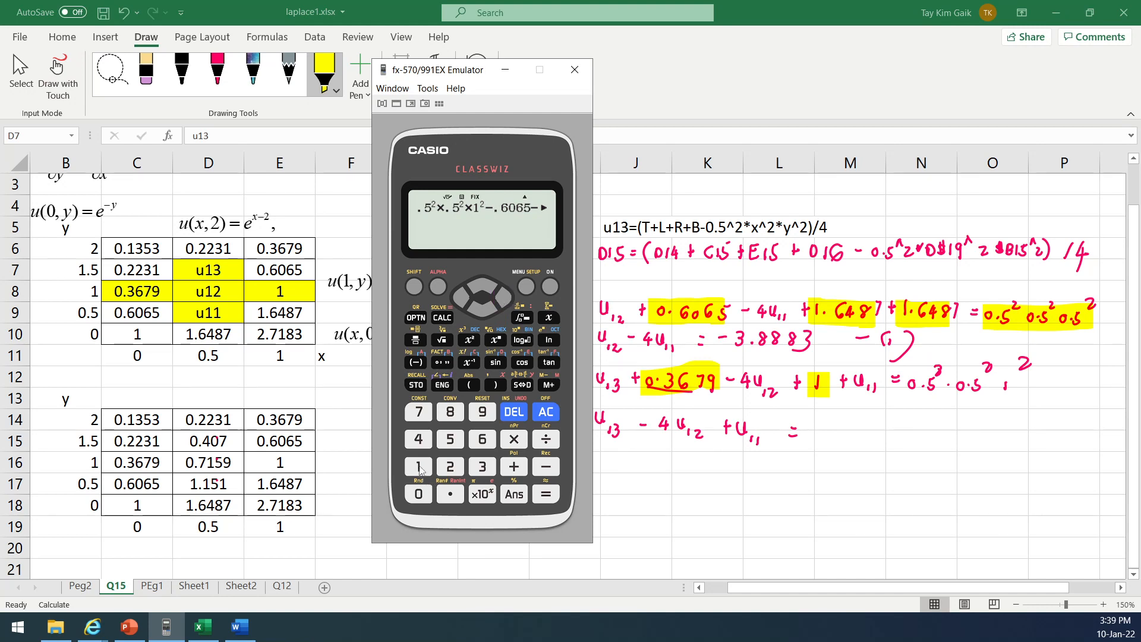
pyautogui.click(506, 296)
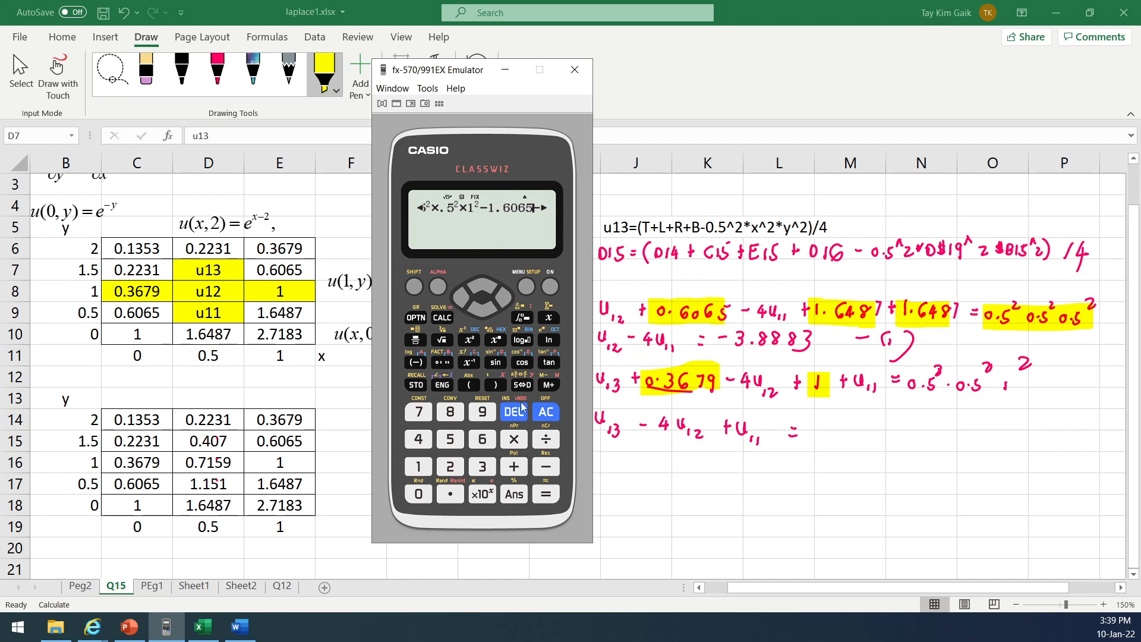
pyautogui.click(516, 412)
pyautogui.click(516, 413)
pyautogui.click(516, 413)
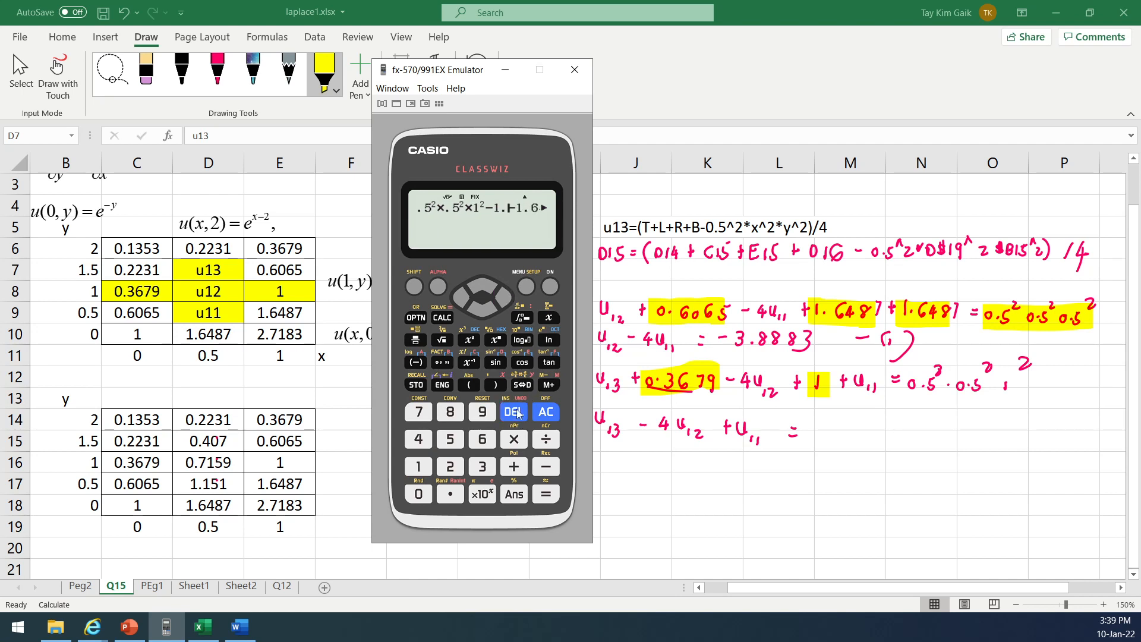
# Step: Delete the trailing −1.6487×2 term from the calculator expression
pyautogui.click(505, 298)
pyautogui.click(505, 297)
pyautogui.click(504, 297)
pyautogui.click(505, 297)
pyautogui.click(504, 297)
pyautogui.click(504, 297)
pyautogui.click(505, 297)
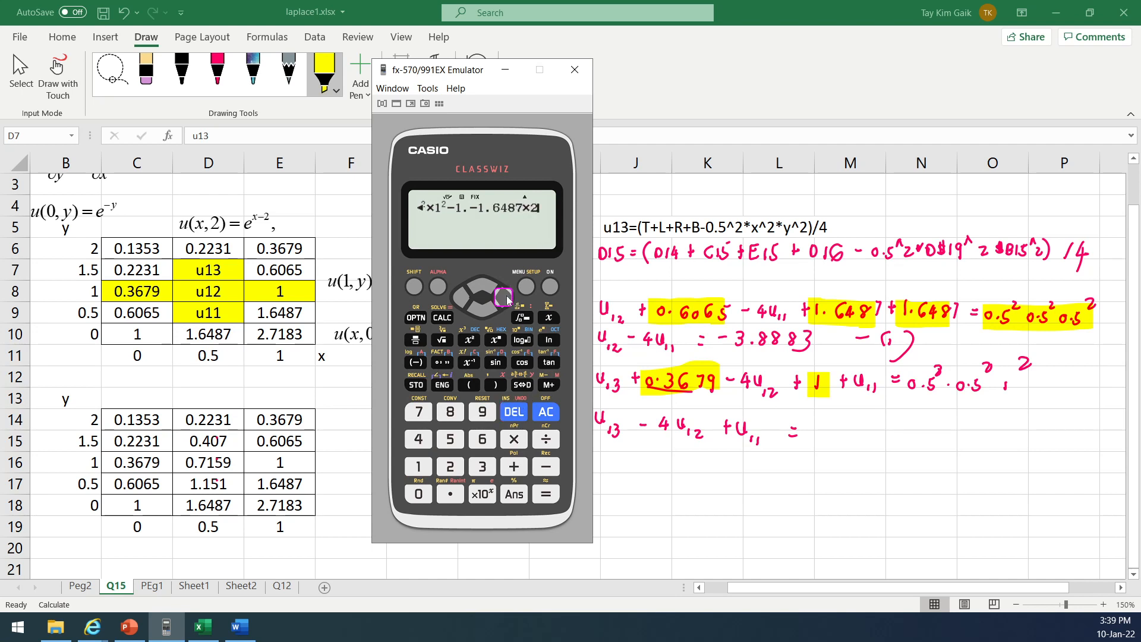
pyautogui.click(515, 412)
pyautogui.click(514, 412)
pyautogui.click(515, 412)
pyautogui.click(515, 412)
pyautogui.click(514, 412)
pyautogui.click(515, 412)
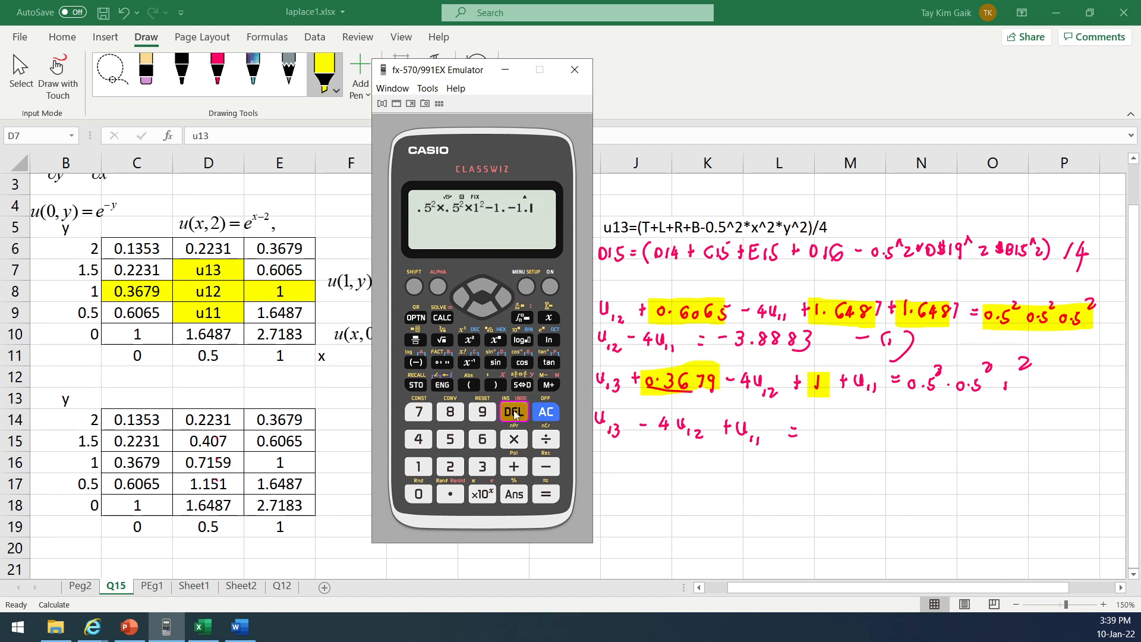
pyautogui.click(514, 413)
pyautogui.click(515, 412)
pyautogui.click(514, 412)
pyautogui.click(515, 412)
# Step: Complete the subtracted constant as 1.3679 and evaluate .5²×.5²×1²−1.3679
pyautogui.click(450, 494)
pyautogui.click(482, 467)
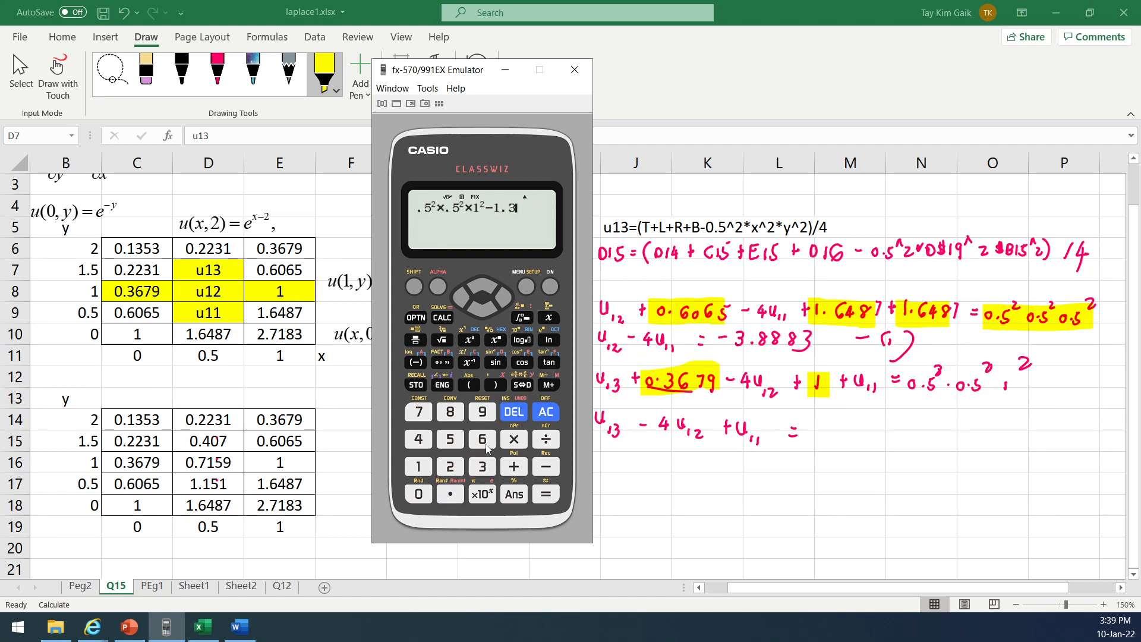
pyautogui.click(484, 444)
pyautogui.click(419, 413)
pyautogui.click(482, 413)
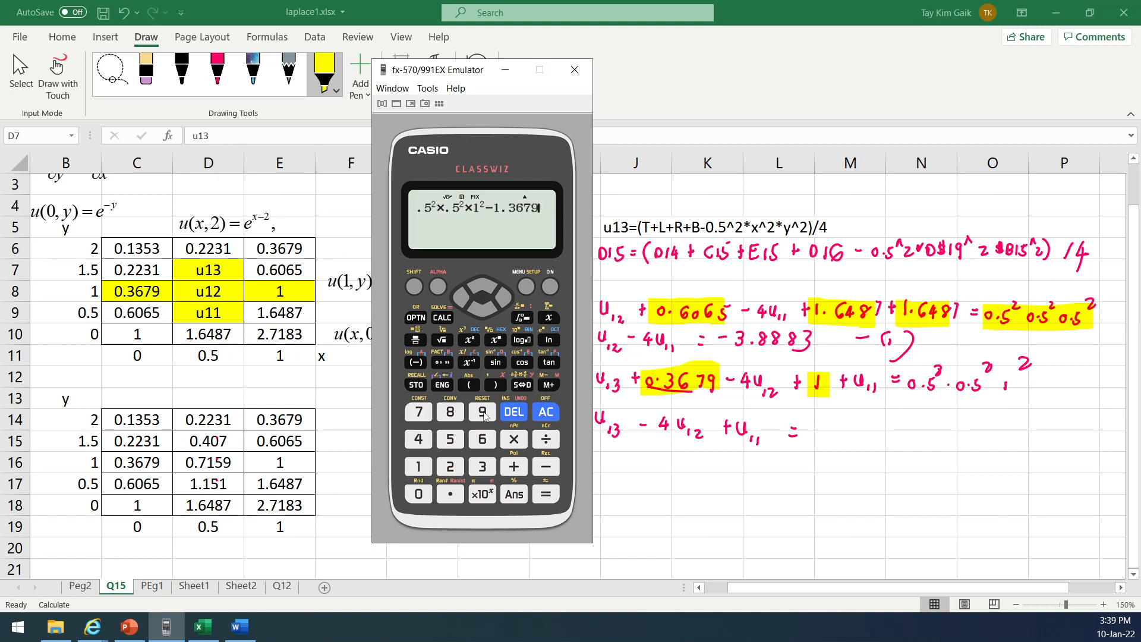
pyautogui.click(544, 494)
# Step: Back in the worksheet, complete the simplified u12 equation in red ink with "−1.3054" and label it (2)
pyautogui.click(819, 435)
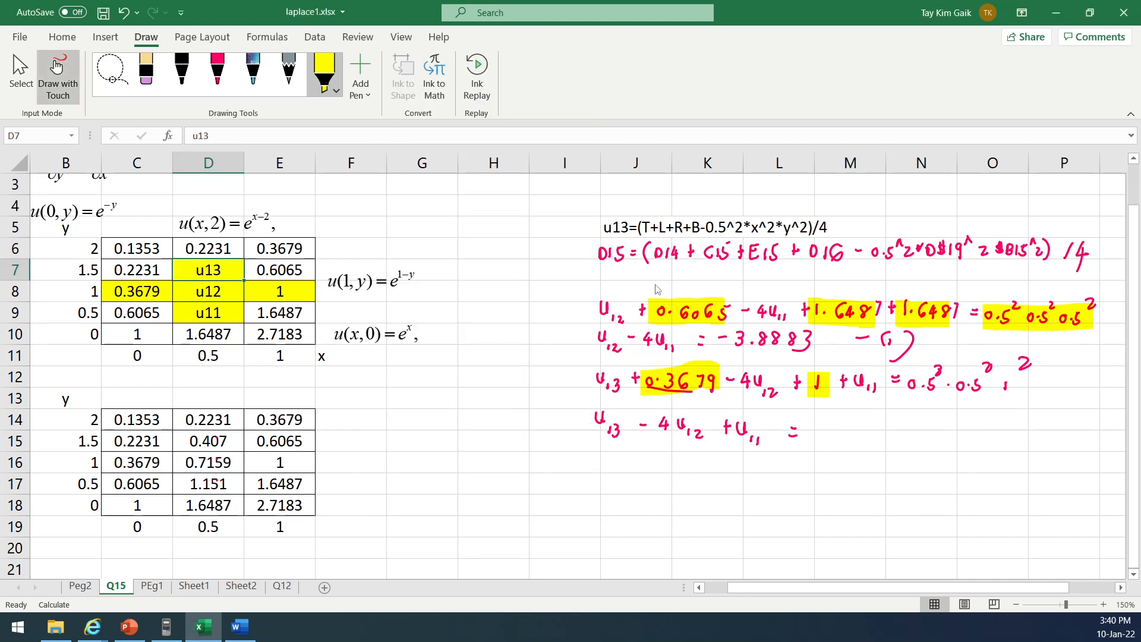
pyautogui.click(218, 72)
pyautogui.moveTo(812, 432); pyautogui.dragTo(849, 439)
pyautogui.click(838, 433)
pyautogui.moveTo(869, 424)
pyautogui.mouseDown()
pyautogui.moveTo(878, 438)
pyautogui.moveTo(882, 421)
pyautogui.mouseUp()
pyautogui.moveTo(888, 421)
pyautogui.mouseDown()
pyautogui.moveTo(893, 439)
pyautogui.moveTo(946, 428)
pyautogui.moveTo(957, 443)
pyautogui.moveTo(979, 443)
pyautogui.mouseUp()
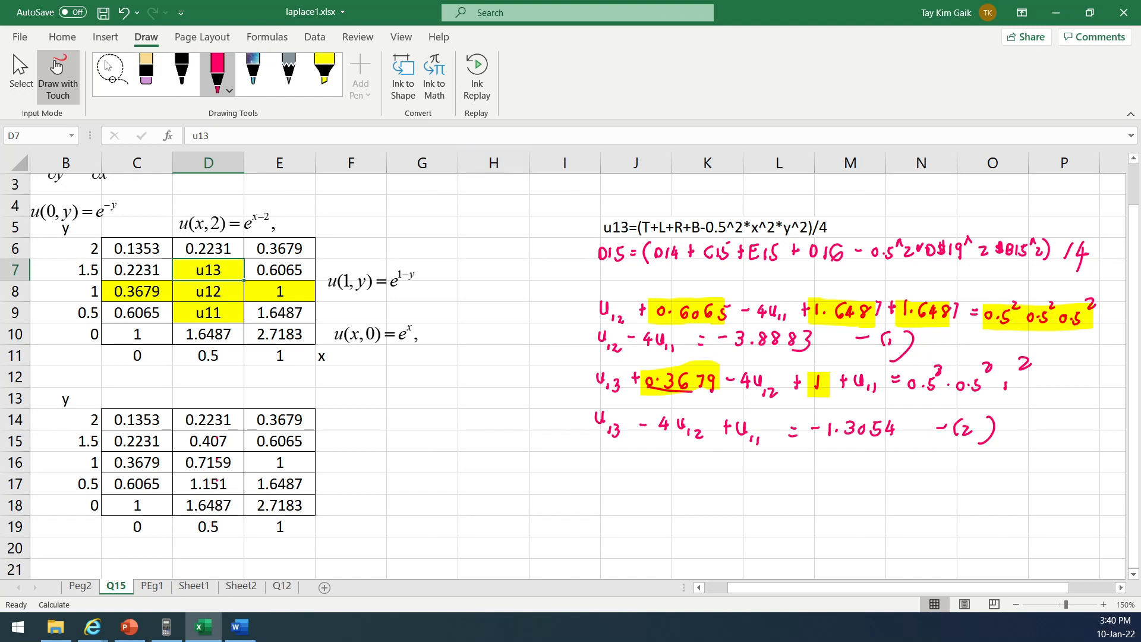
# Step: Stop inking and remove the yellow fill from cells C8, E8 and D9
pyautogui.press('Escape')
pyautogui.click(62, 37)
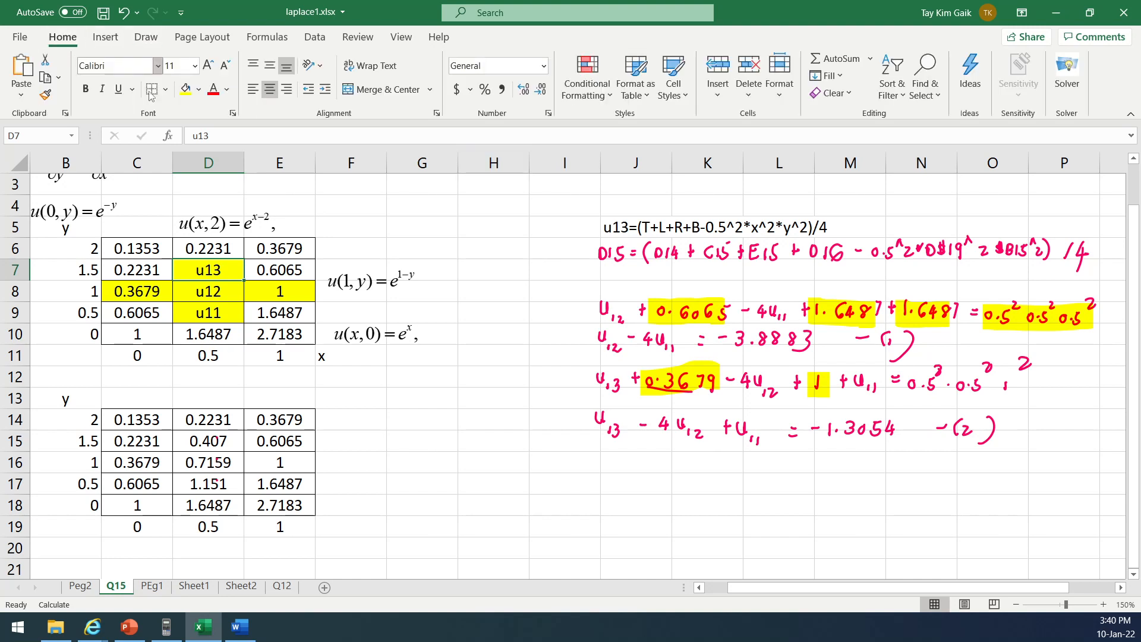
pyautogui.click(143, 292)
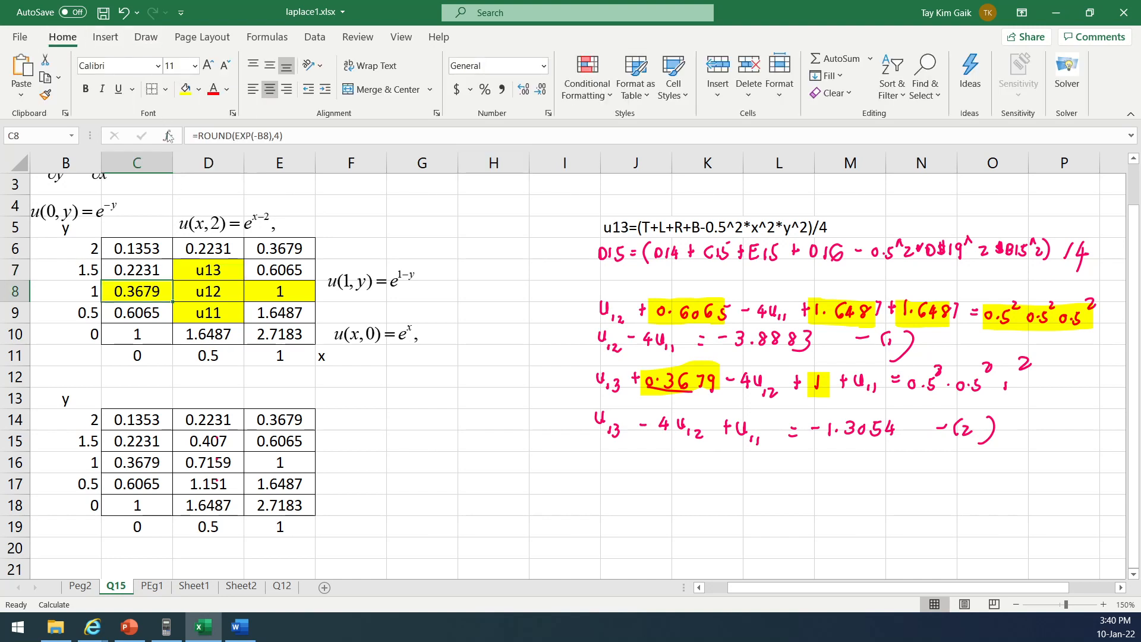
pyautogui.click(199, 89)
pyautogui.click(217, 253)
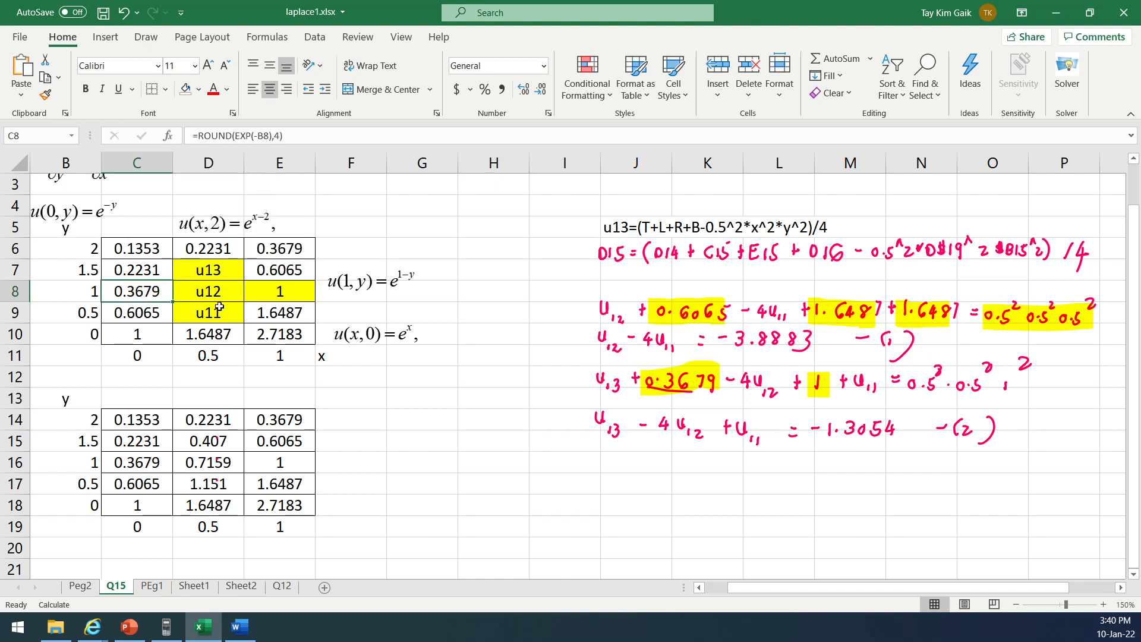
pyautogui.click(276, 291)
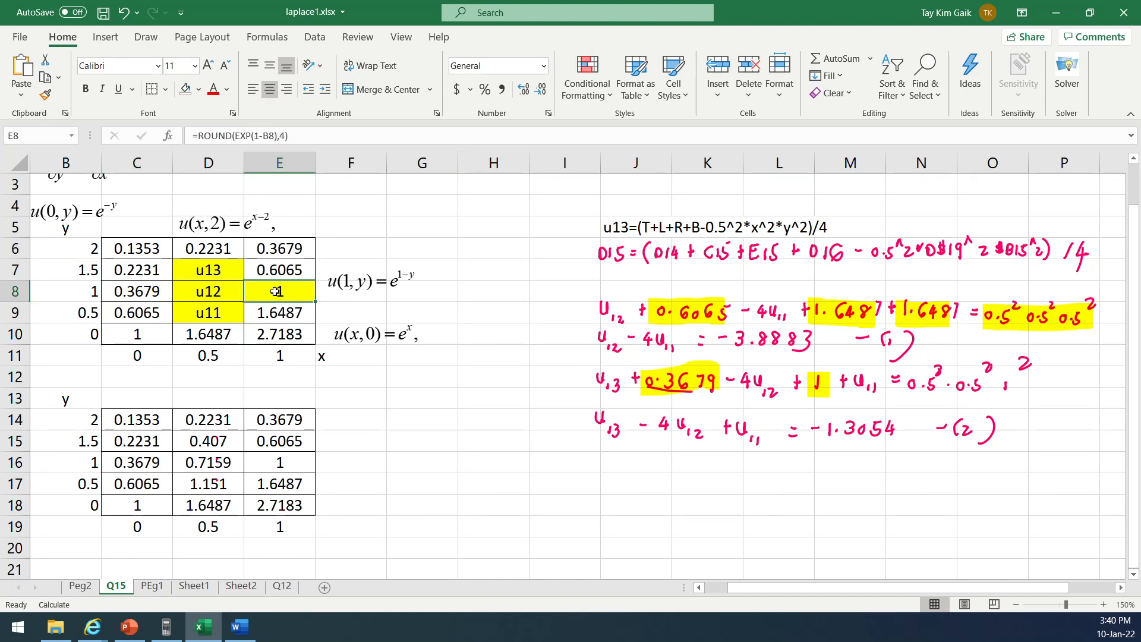
pyautogui.click(185, 89)
pyautogui.click(211, 308)
pyautogui.click(185, 91)
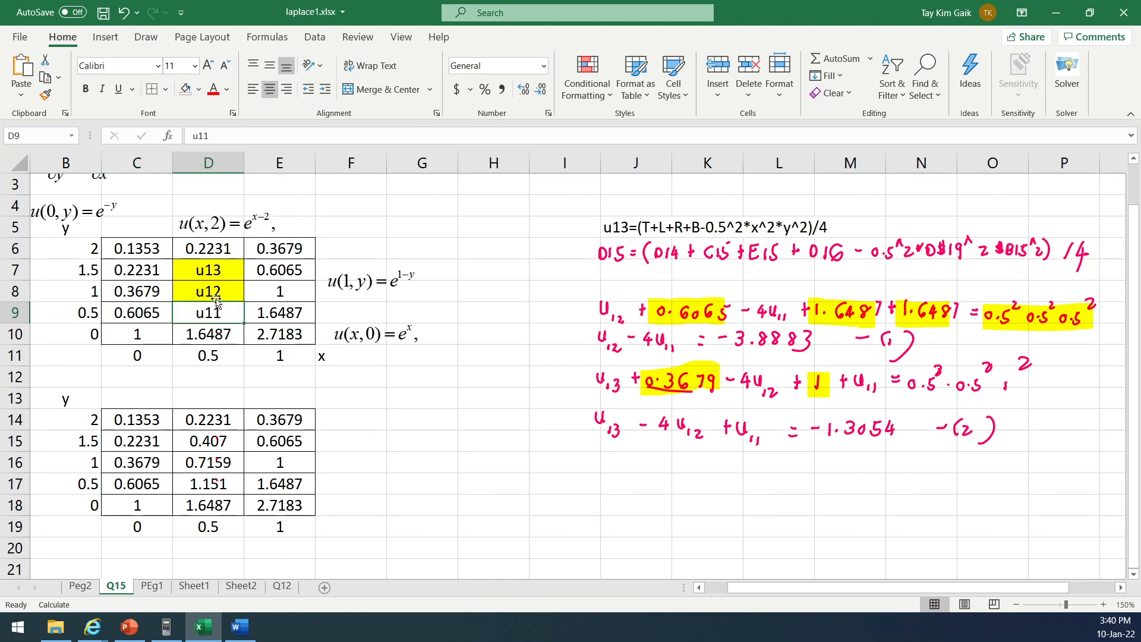
# Step: Fill cells C7 and E7 with yellow to mark the side neighbours of u13
pyautogui.click(154, 277)
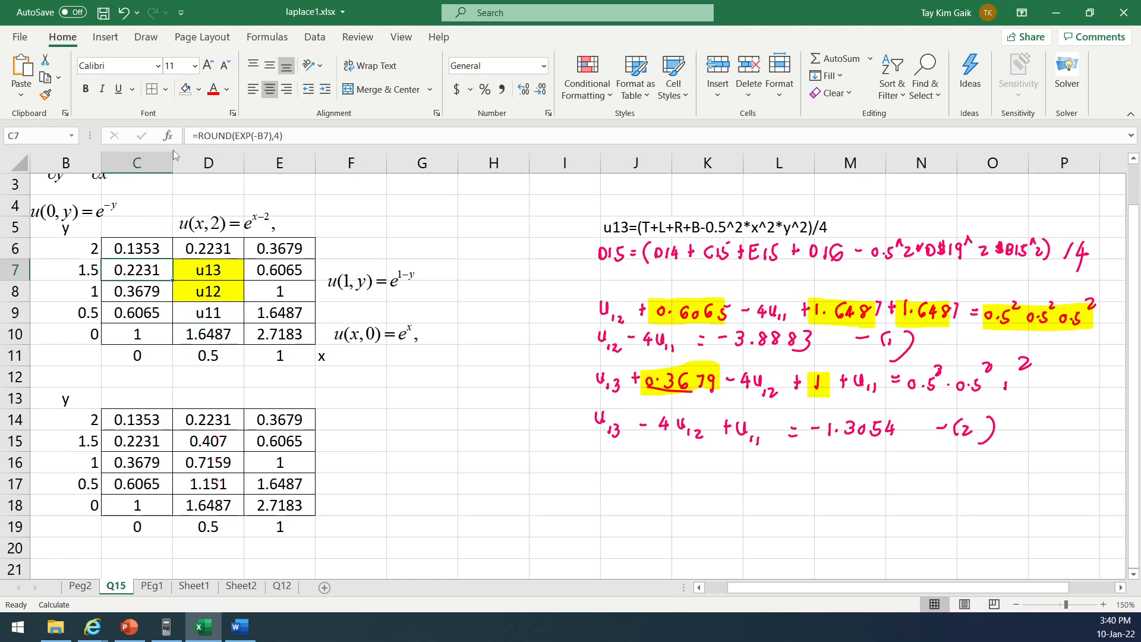
pyautogui.click(198, 89)
pyautogui.click(220, 228)
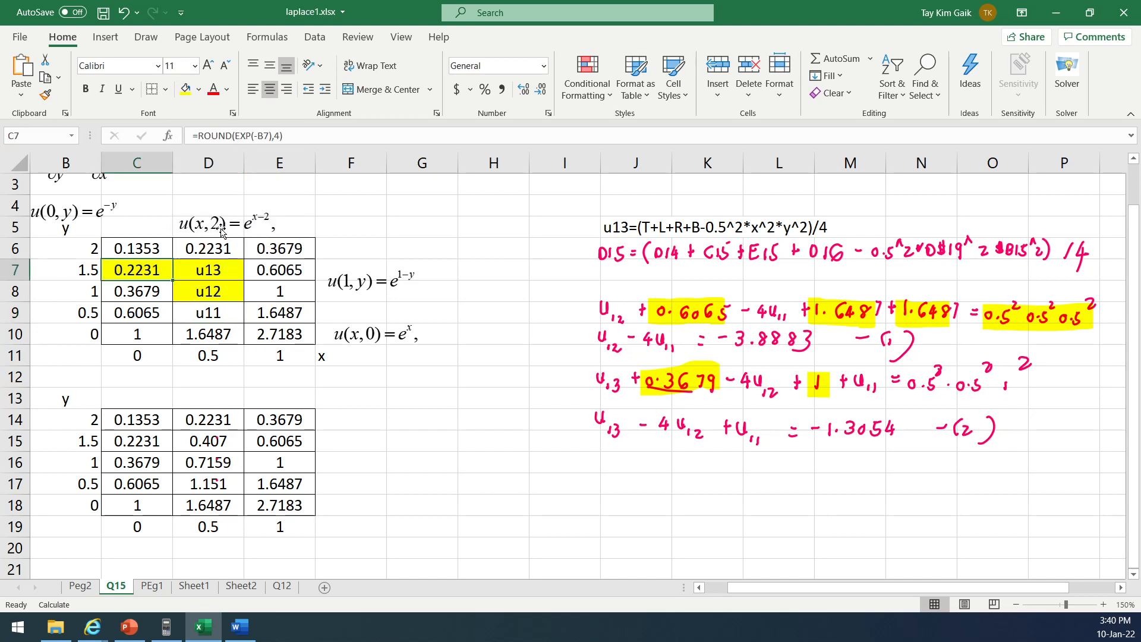
pyautogui.click(286, 271)
pyautogui.click(184, 91)
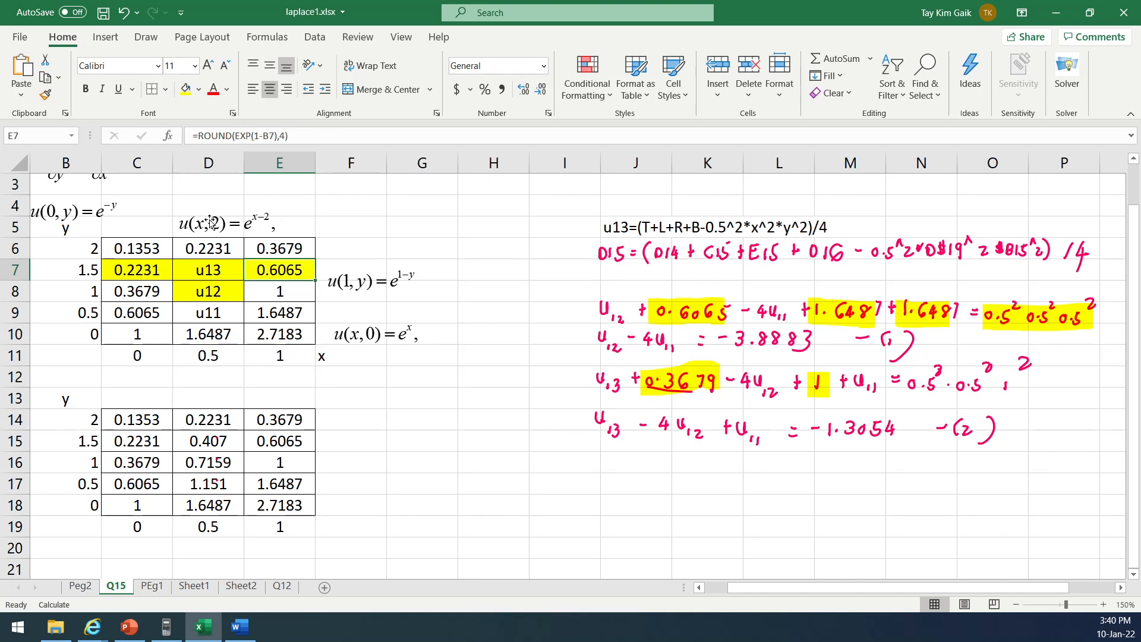
# Step: Fill cell D6 with yellow to mark the upper neighbour of u13
pyautogui.click(209, 247)
pyautogui.click(185, 90)
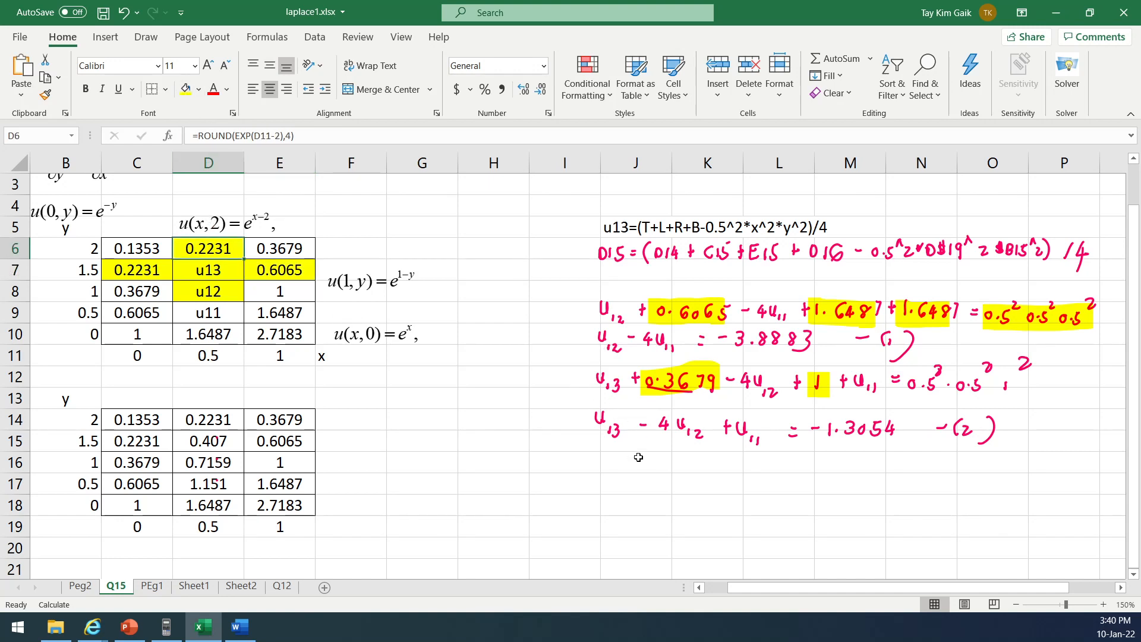
# Step: Start the u13 equation in red ink below equation (2): "0.2231 + 0.2231 − 4u13 + 0.6065 + u12 = 0.5²"
pyautogui.click(145, 36)
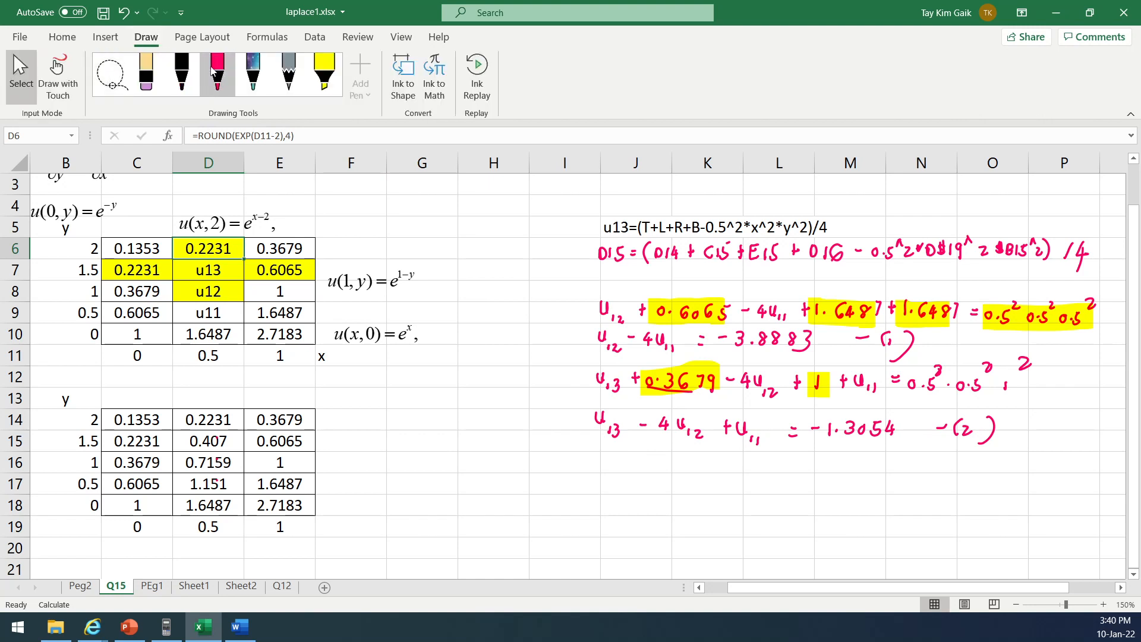
pyautogui.moveTo(593, 469); pyautogui.dragTo(676, 481)
pyautogui.click(601, 476)
pyautogui.moveTo(695, 471)
pyautogui.mouseDown()
pyautogui.moveTo(734, 488)
pyautogui.moveTo(814, 469)
pyautogui.moveTo(819, 485)
pyautogui.moveTo(884, 479)
pyautogui.mouseUp()
pyautogui.click(702, 479)
pyautogui.moveTo(894, 469)
pyautogui.mouseDown()
pyautogui.moveTo(889, 479)
pyautogui.moveTo(942, 483)
pyautogui.mouseUp()
pyautogui.moveTo(958, 467)
pyautogui.mouseDown()
pyautogui.moveTo(961, 478)
pyautogui.moveTo(970, 466)
pyautogui.mouseUp()
pyautogui.moveTo(975, 469)
pyautogui.mouseDown()
pyautogui.moveTo(976, 479)
pyautogui.moveTo(1017, 477)
pyautogui.moveTo(1027, 465)
pyautogui.mouseUp()
pyautogui.click(1017, 473)
pyautogui.moveTo(1027, 454); pyautogui.dragTo(1034, 459)
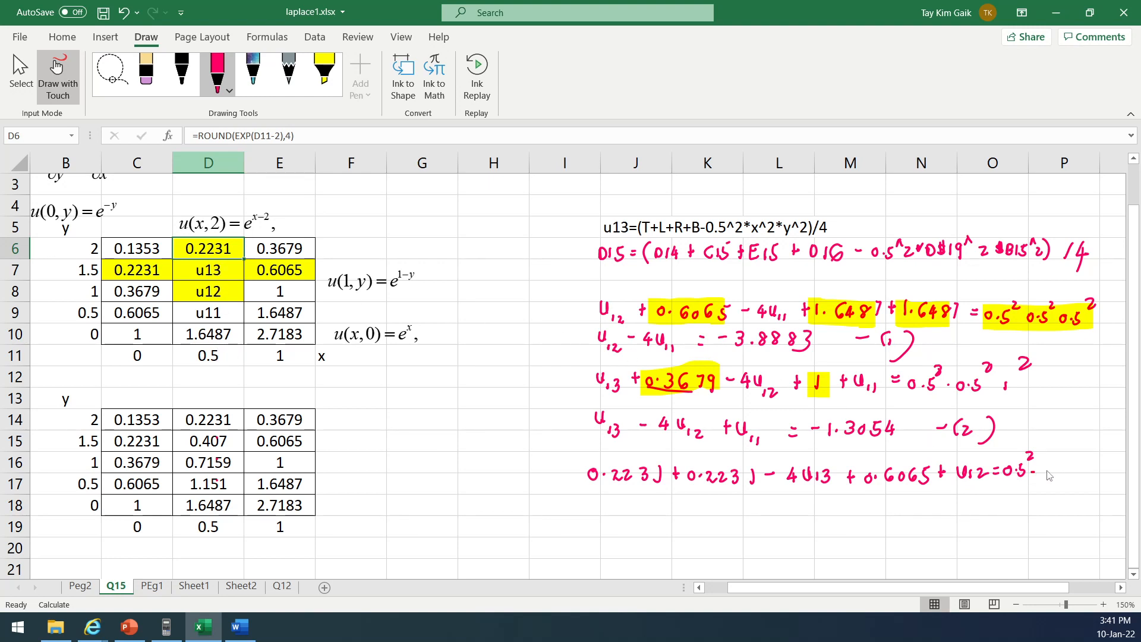
# Step: Extend the right-hand side of the u13 equation in red ink with the factors "0.5²" and "2²"
pyautogui.moveTo(1047, 468)
pyautogui.mouseDown()
pyautogui.moveTo(1057, 489)
pyautogui.moveTo(1076, 462)
pyautogui.moveTo(1069, 473)
pyautogui.mouseUp()
pyautogui.moveTo(1083, 470); pyautogui.dragTo(1094, 483)
pyautogui.moveTo(1098, 451)
pyautogui.mouseDown()
pyautogui.moveTo(1107, 459)
pyautogui.moveTo(1073, 454)
pyautogui.mouseUp()
pyautogui.click(146, 71)
pyautogui.click(218, 71)
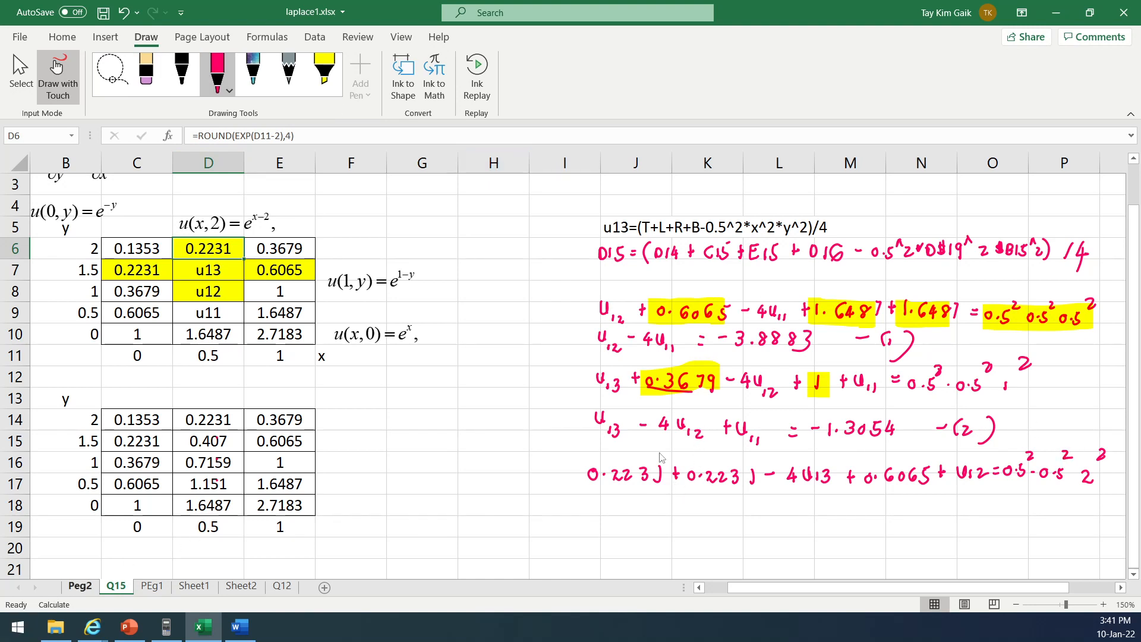
# Step: Write "−4u13 + u12 =" in black ink under the u13 equation
pyautogui.click(182, 69)
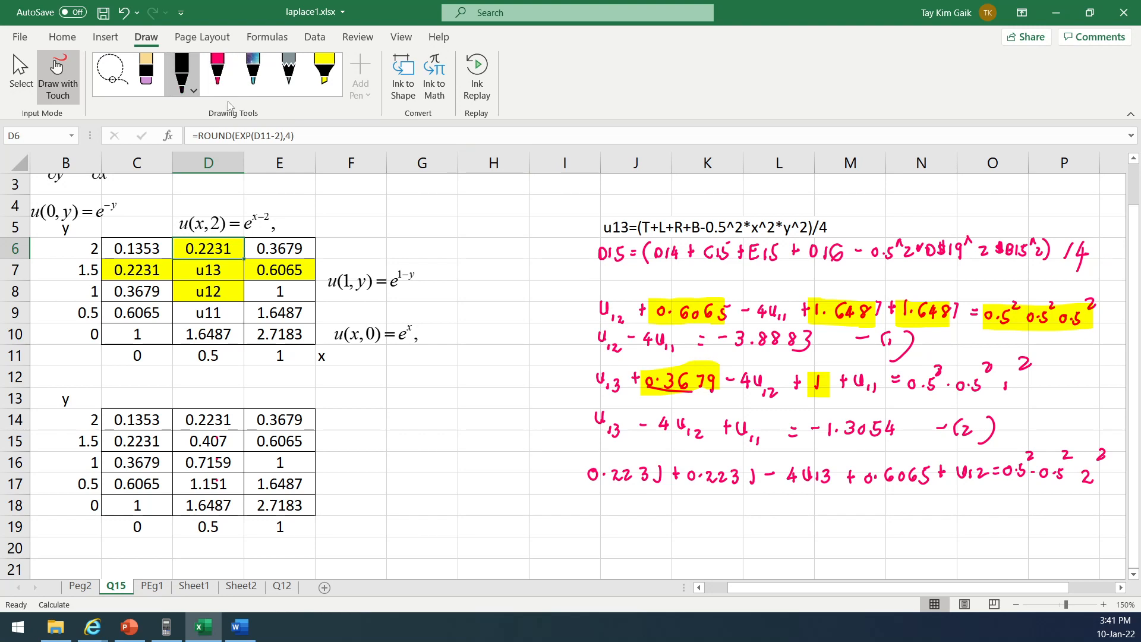
pyautogui.moveTo(589, 505); pyautogui.dragTo(660, 516)
pyautogui.moveTo(674, 504); pyautogui.dragTo(701, 518)
pyautogui.moveTo(712, 509); pyautogui.dragTo(722, 514)
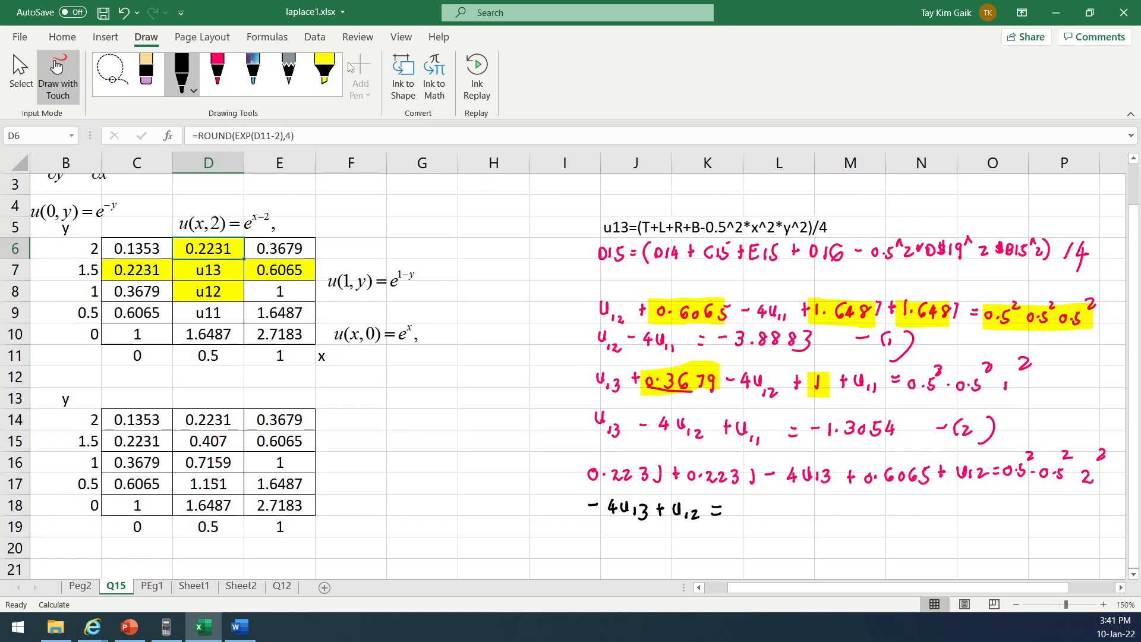
# Step: Highlight the constants "0.2231 + 0.2231" and "0.6065" in the u13 equation in yellow
pyautogui.click(324, 75)
pyautogui.moveTo(585, 478); pyautogui.dragTo(760, 479)
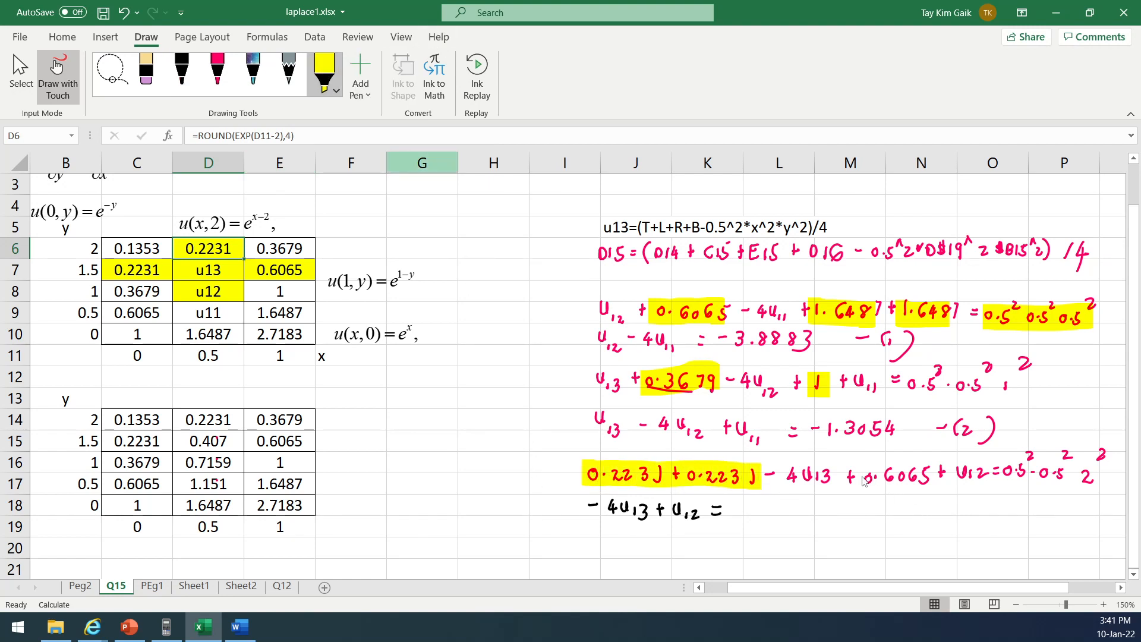
pyautogui.moveTo(861, 478); pyautogui.dragTo(928, 477)
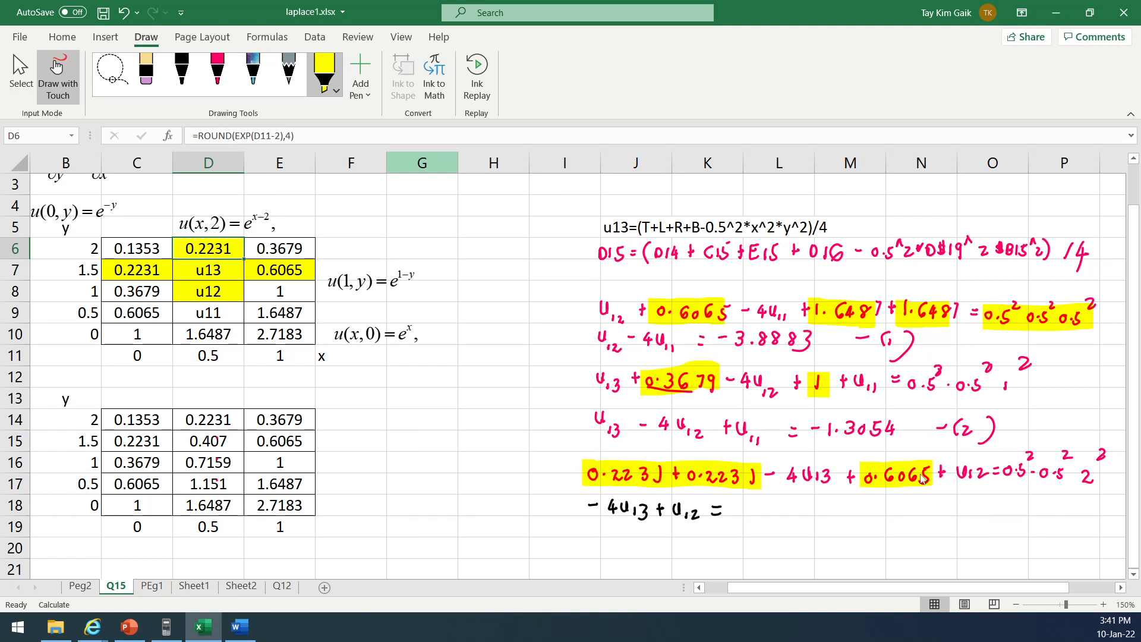
pyautogui.click(167, 626)
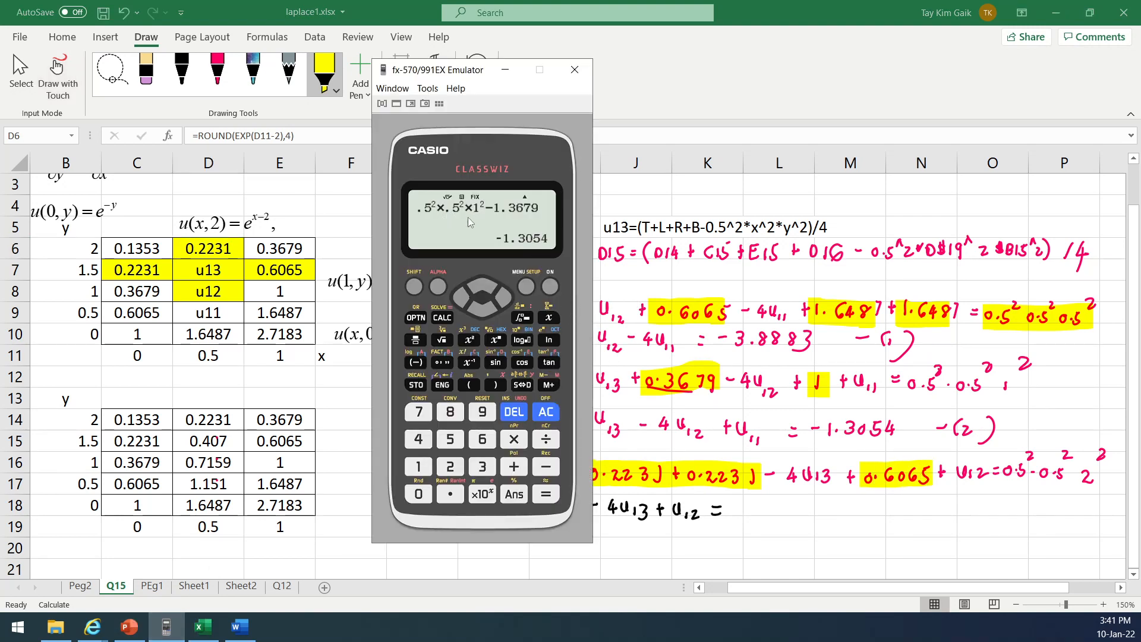
pyautogui.click(502, 301)
pyautogui.click(574, 70)
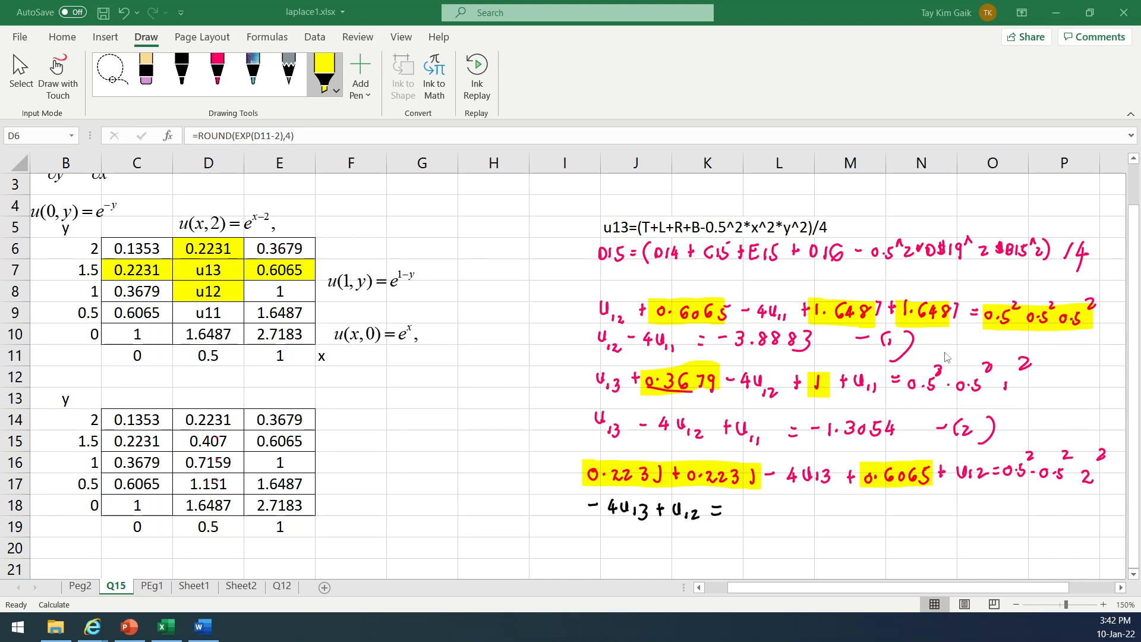
# Step: Erase the 2 at the base of the u13 equation's last factor and write 1.5 there in red ink
pyautogui.click(180, 68)
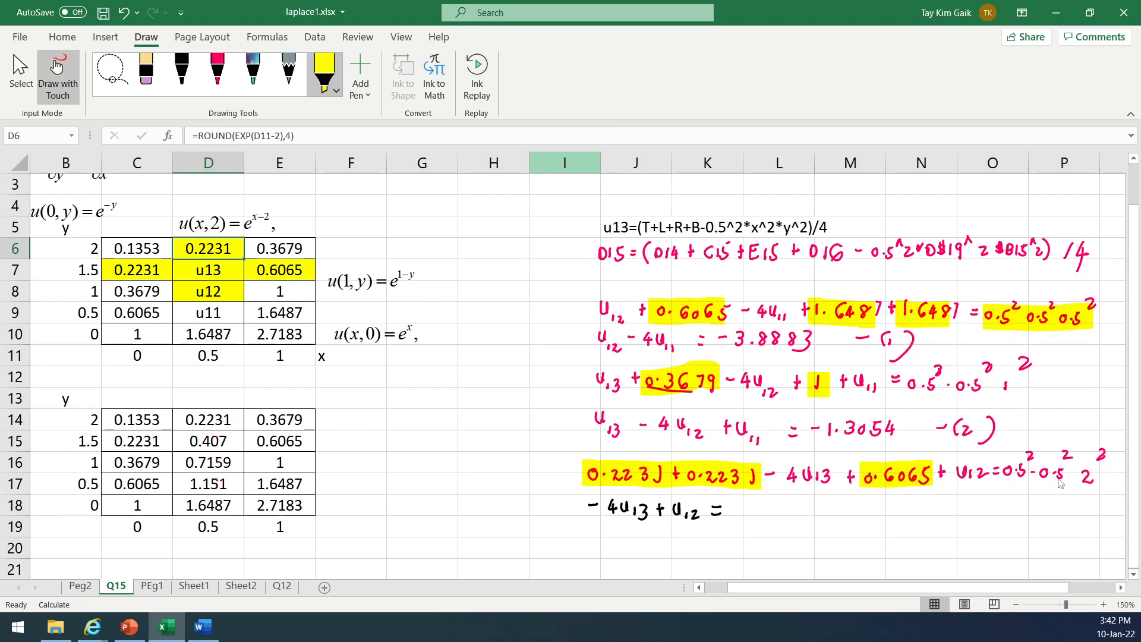
pyautogui.click(146, 71)
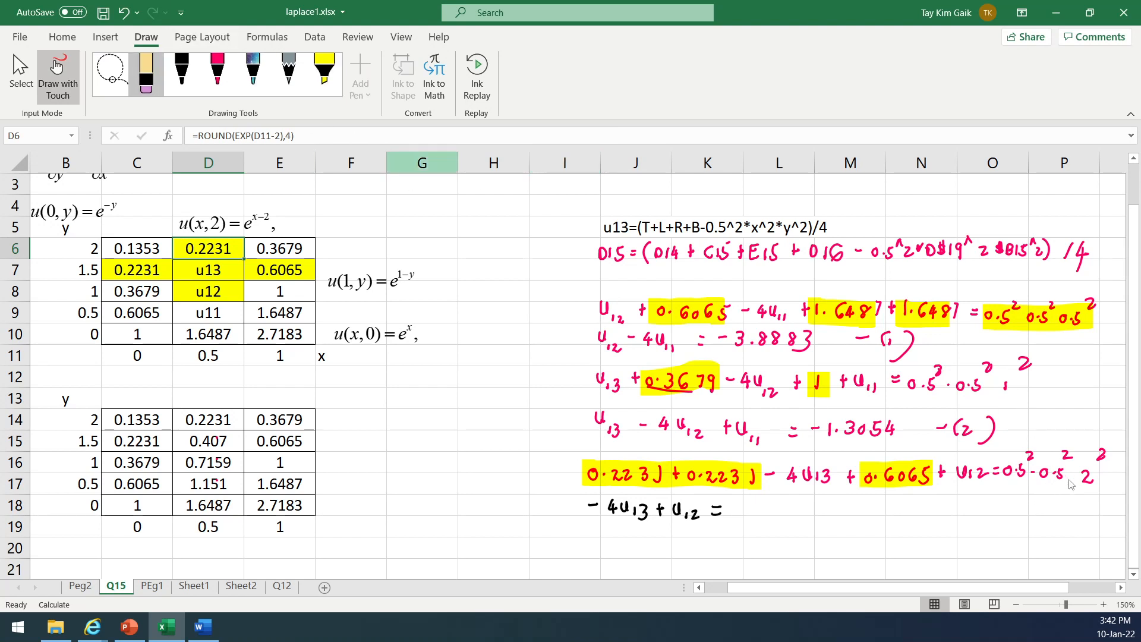
pyautogui.click(1086, 486)
pyautogui.click(218, 71)
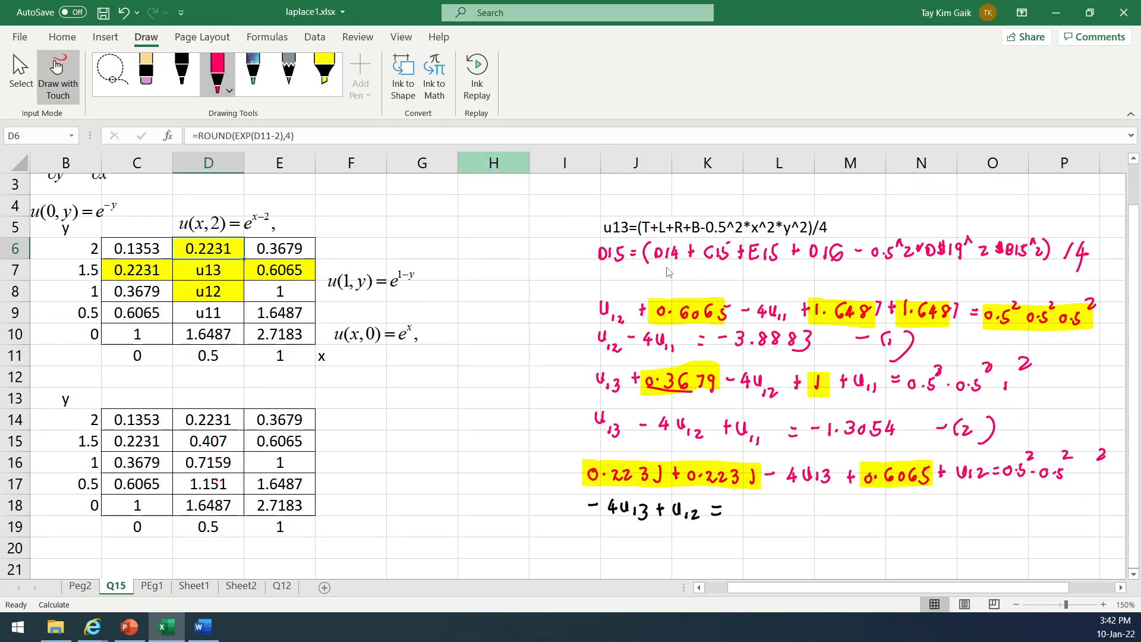
pyautogui.moveTo(1077, 468); pyautogui.dragTo(1086, 482)
pyautogui.click(1087, 476)
pyautogui.moveTo(1092, 466); pyautogui.dragTo(1101, 464)
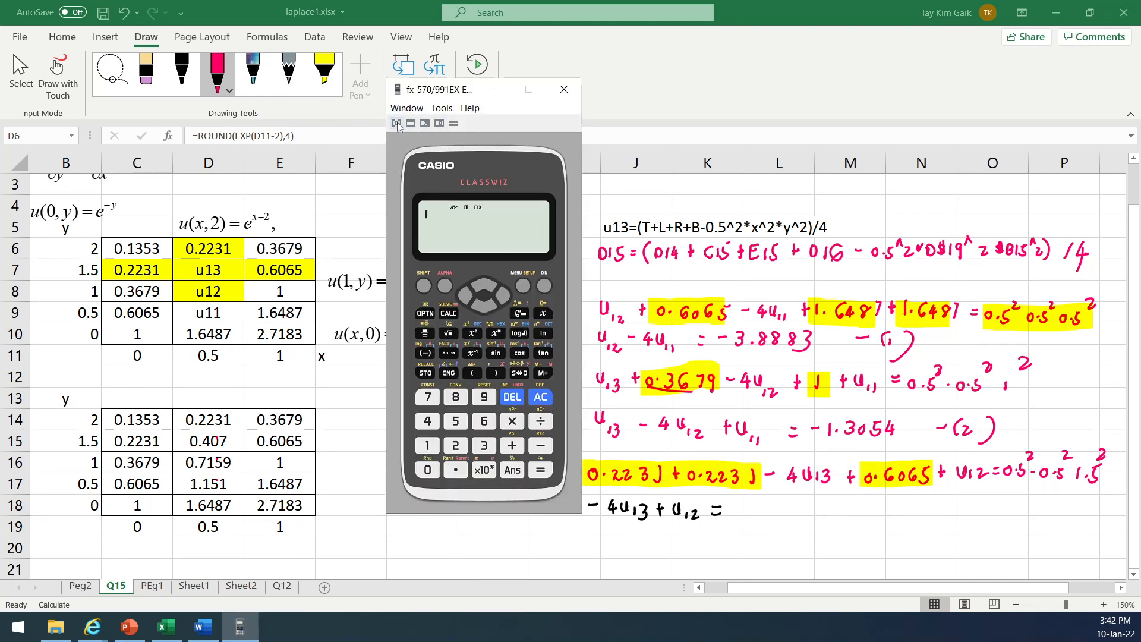
# Step: Enlarge the calculator emulator's view and place its window beside the ink equations
pyautogui.click(424, 124)
pyautogui.click(410, 124)
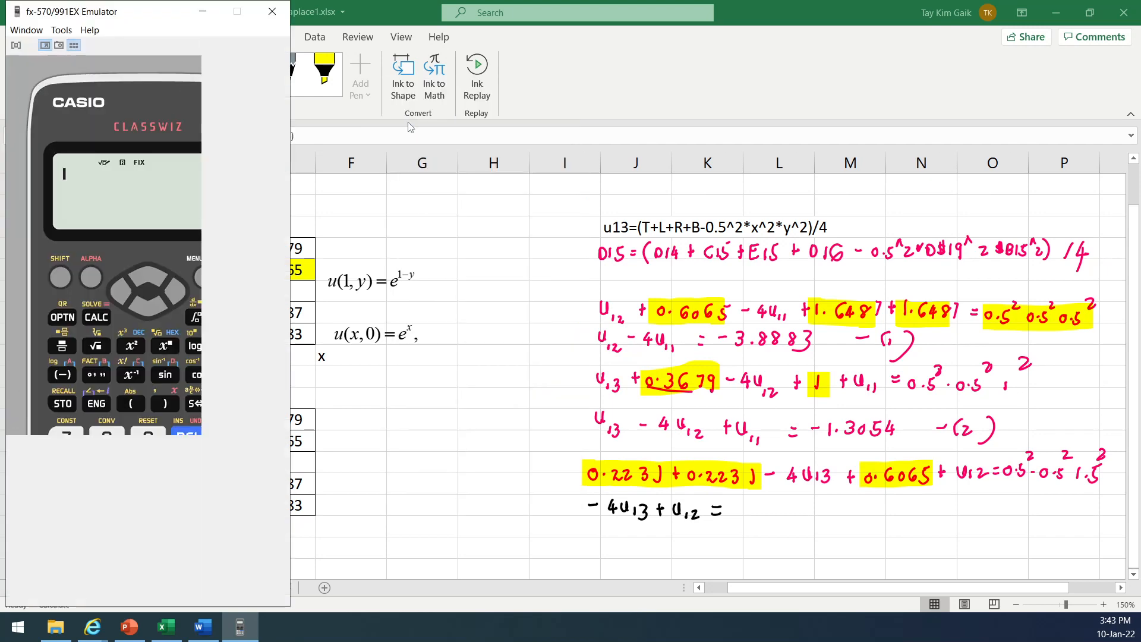
pyautogui.moveTo(137, 15); pyautogui.dragTo(437, 39)
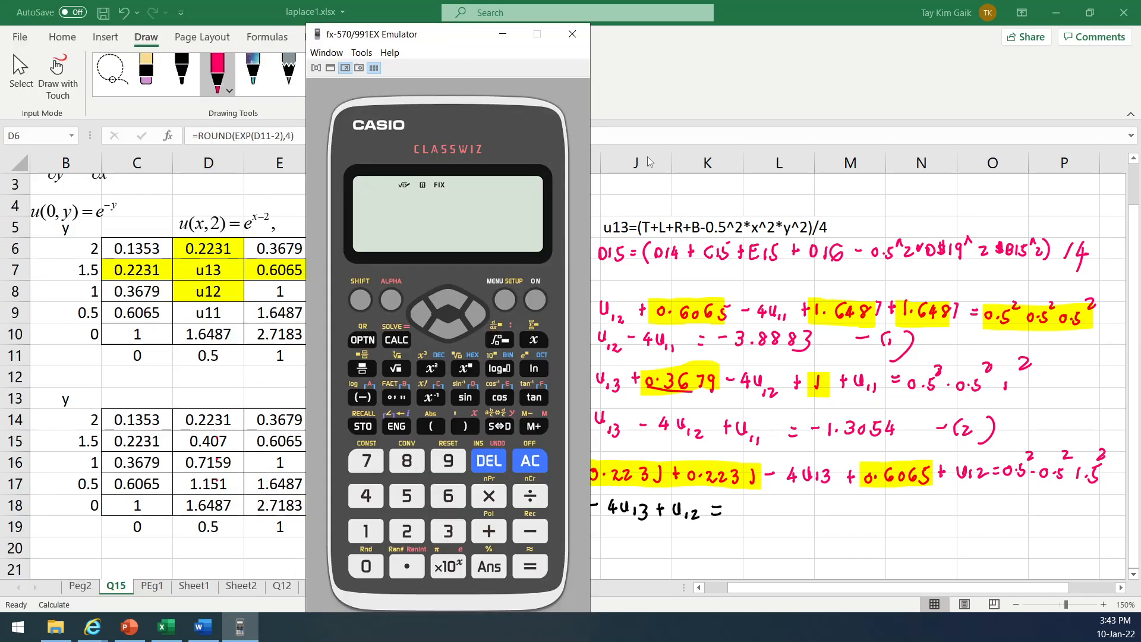
pyautogui.moveTo(450, 39); pyautogui.dragTo(419, 32)
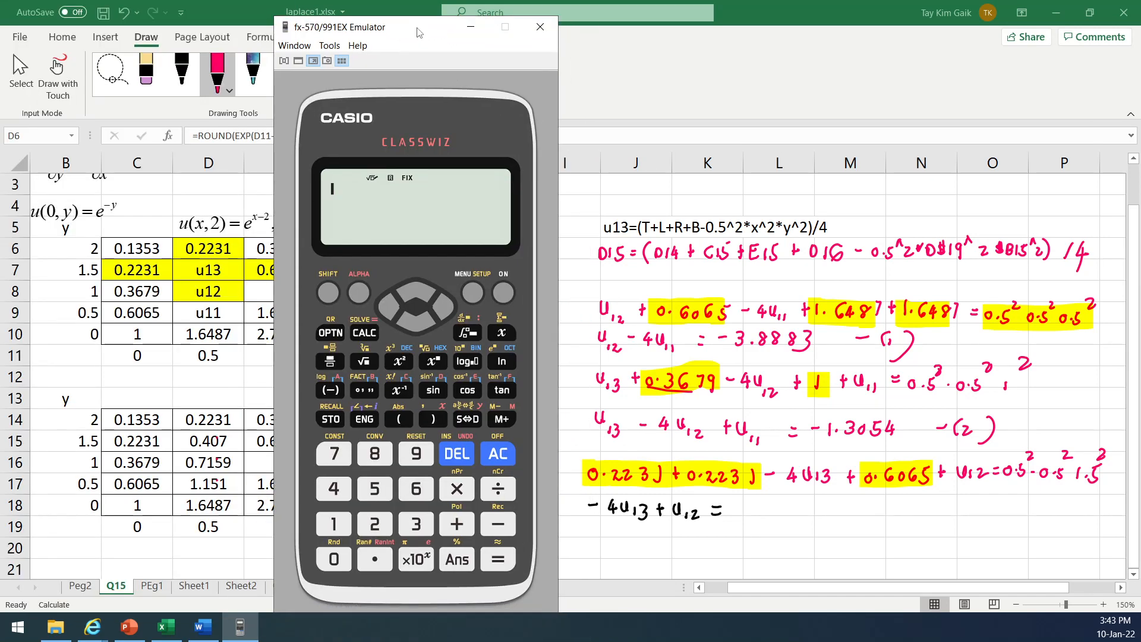
# Step: Enter the product .5²×.5²×1.5² in the calculator
pyautogui.click(375, 559)
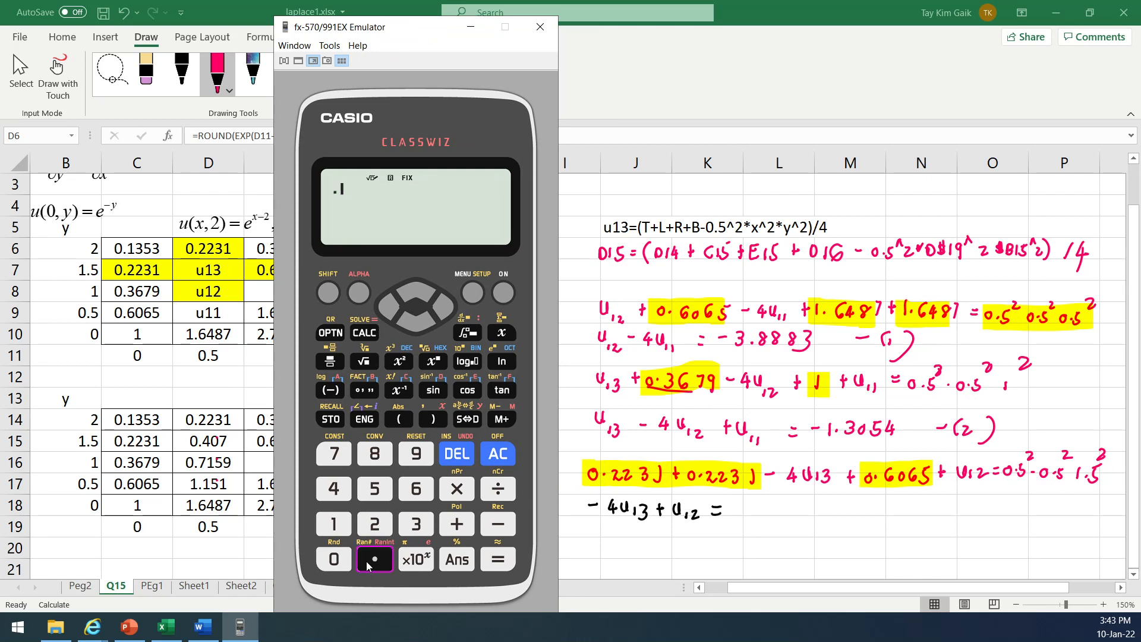
pyautogui.click(375, 488)
pyautogui.click(398, 361)
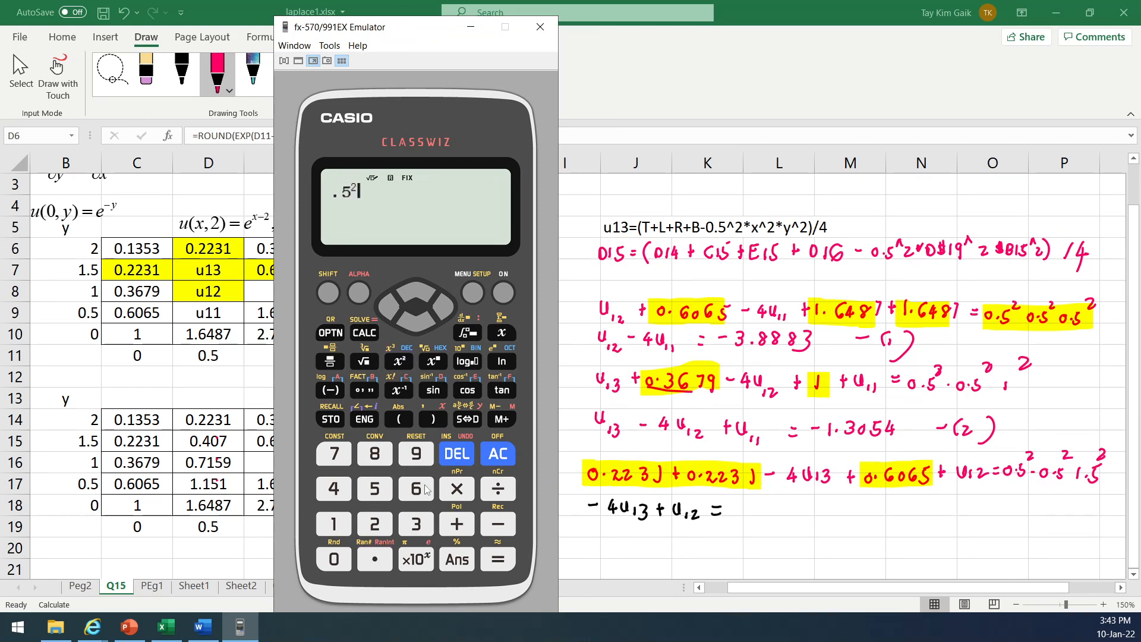
pyautogui.click(456, 489)
pyautogui.click(375, 559)
pyautogui.click(375, 488)
pyautogui.click(397, 362)
pyautogui.click(456, 488)
pyautogui.click(334, 530)
pyautogui.click(375, 559)
pyautogui.click(375, 488)
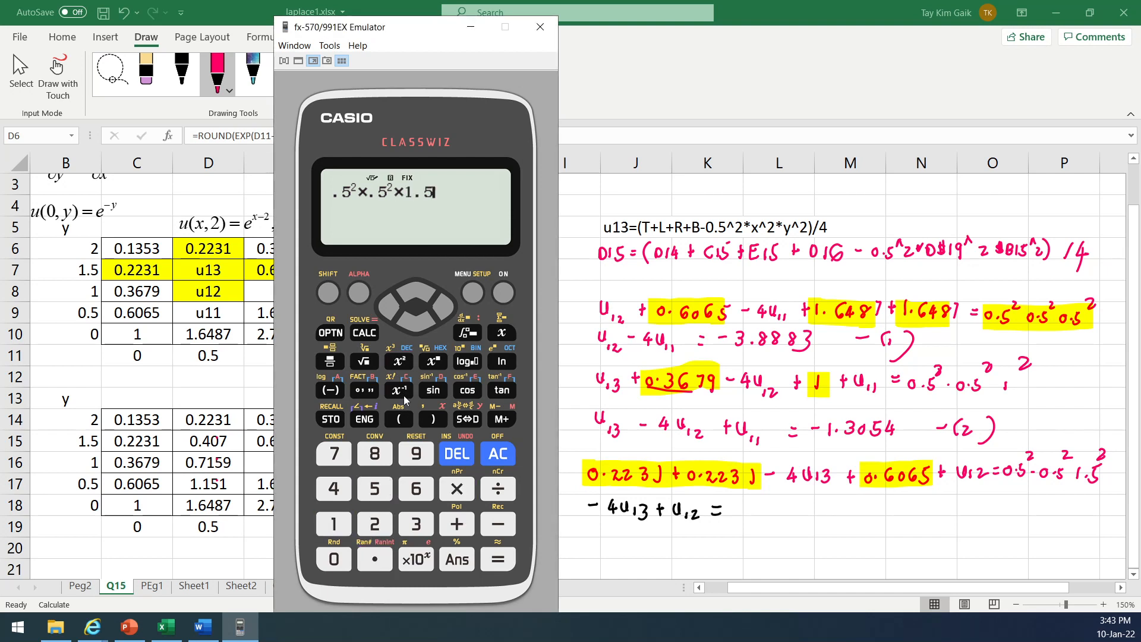
pyautogui.click(399, 364)
# Step: Subtract .2231×2 from the product in the calculator expression
pyautogui.click(500, 525)
pyautogui.click(391, 560)
pyautogui.click(374, 524)
pyautogui.click(375, 523)
pyautogui.click(416, 523)
pyautogui.click(333, 526)
pyautogui.click(456, 488)
pyautogui.click(375, 523)
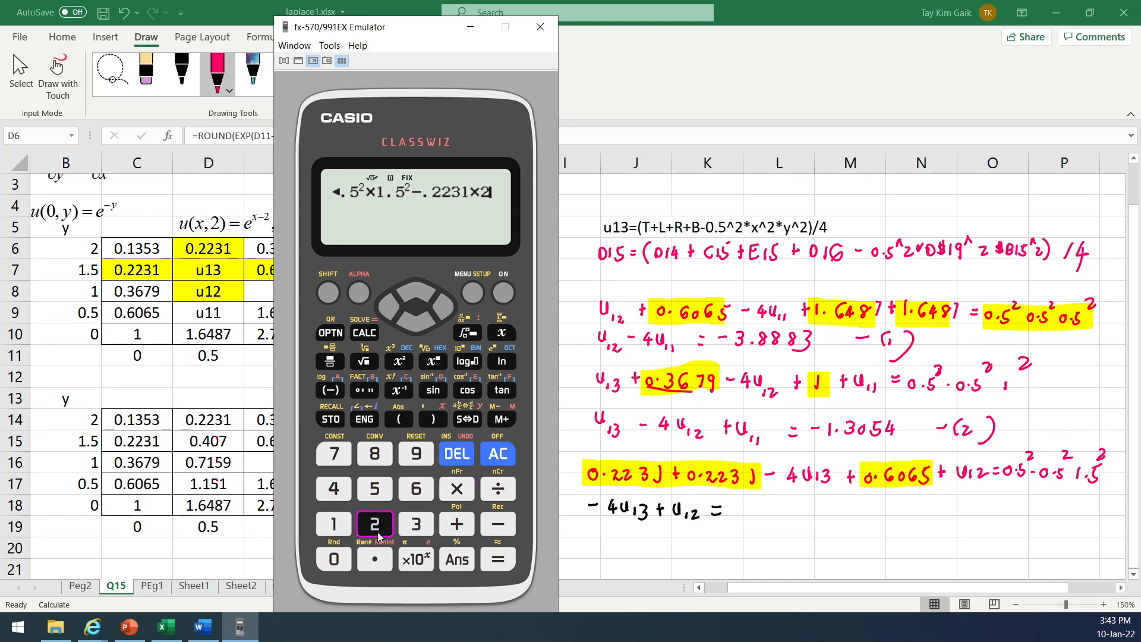
# Step: Subtract .6065 as the last term of the calculator expression and evaluate it
pyautogui.click(500, 525)
pyautogui.click(378, 561)
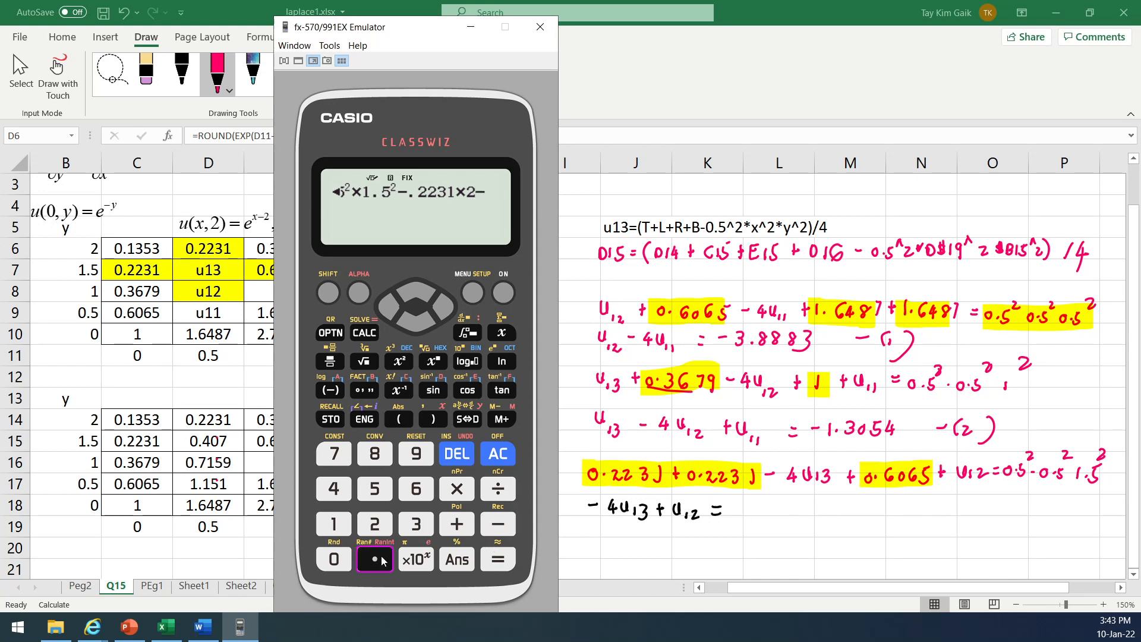
pyautogui.click(423, 493)
pyautogui.click(334, 559)
pyautogui.click(416, 488)
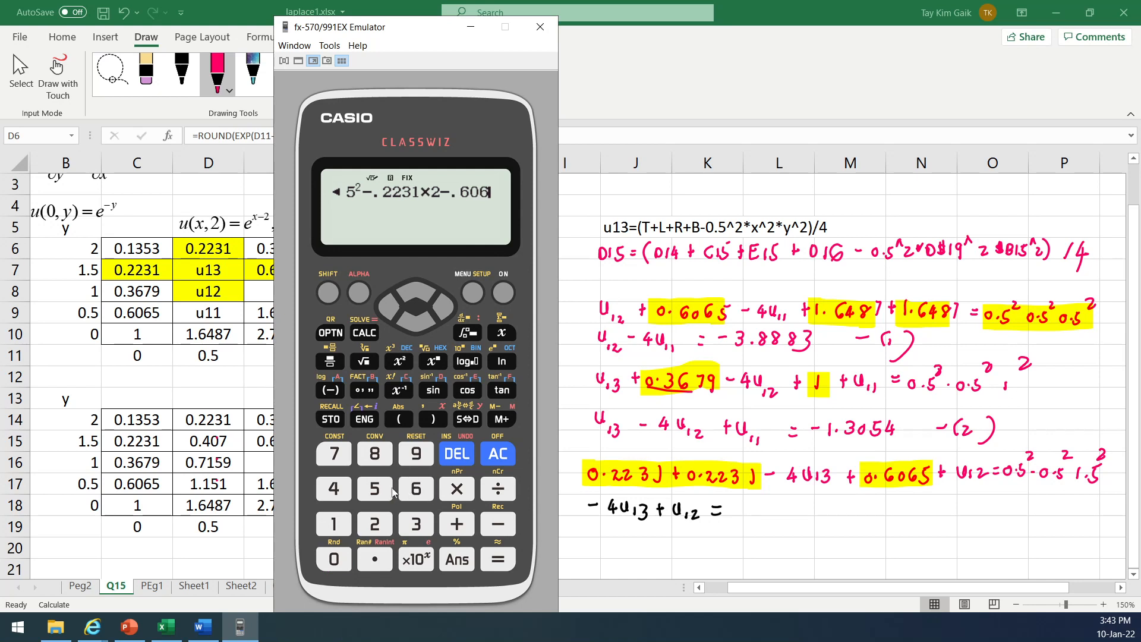
pyautogui.click(374, 488)
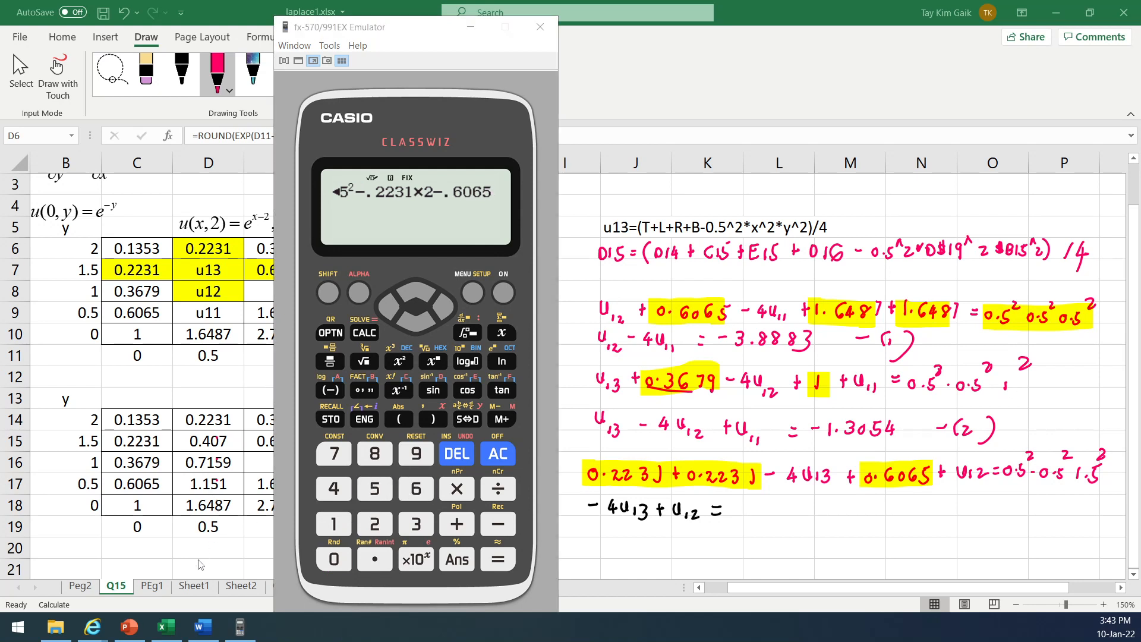
pyautogui.click(500, 559)
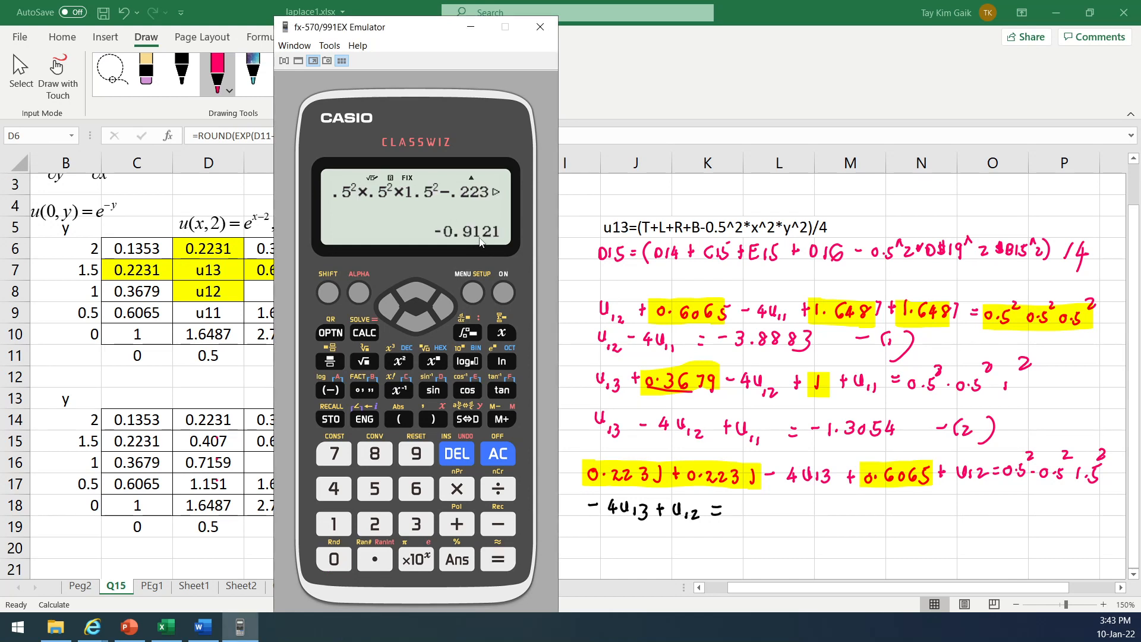
# Step: Back in the worksheet, complete the simplified u13 equation in red ink with "−0.9121" and label it (3)
pyautogui.click(736, 510)
pyautogui.moveTo(735, 506); pyautogui.dragTo(800, 516)
pyautogui.click(773, 509)
pyautogui.moveTo(809, 504); pyautogui.dragTo(821, 514)
pyautogui.moveTo(833, 500); pyautogui.dragTo(831, 518)
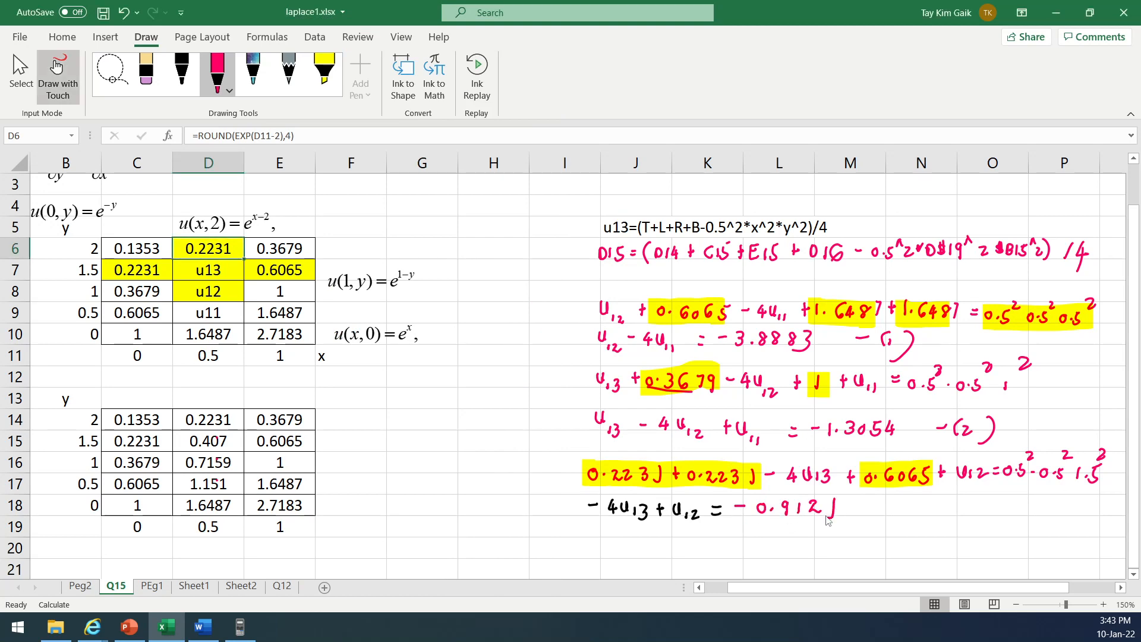
pyautogui.click(240, 627)
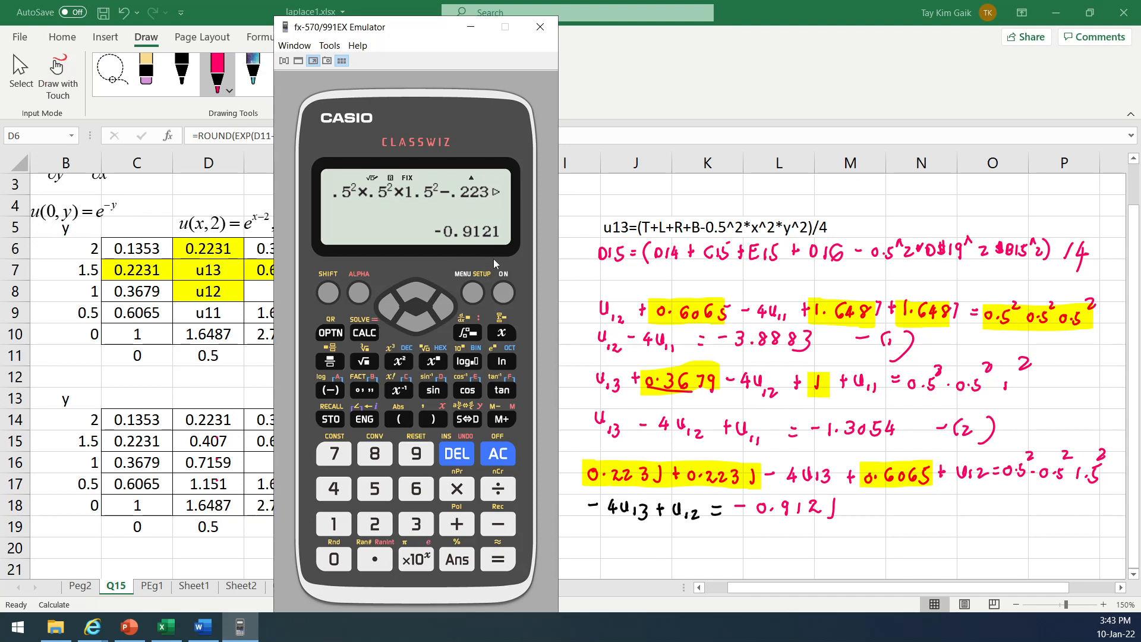
pyautogui.click(471, 27)
pyautogui.moveTo(874, 510); pyautogui.dragTo(935, 528)
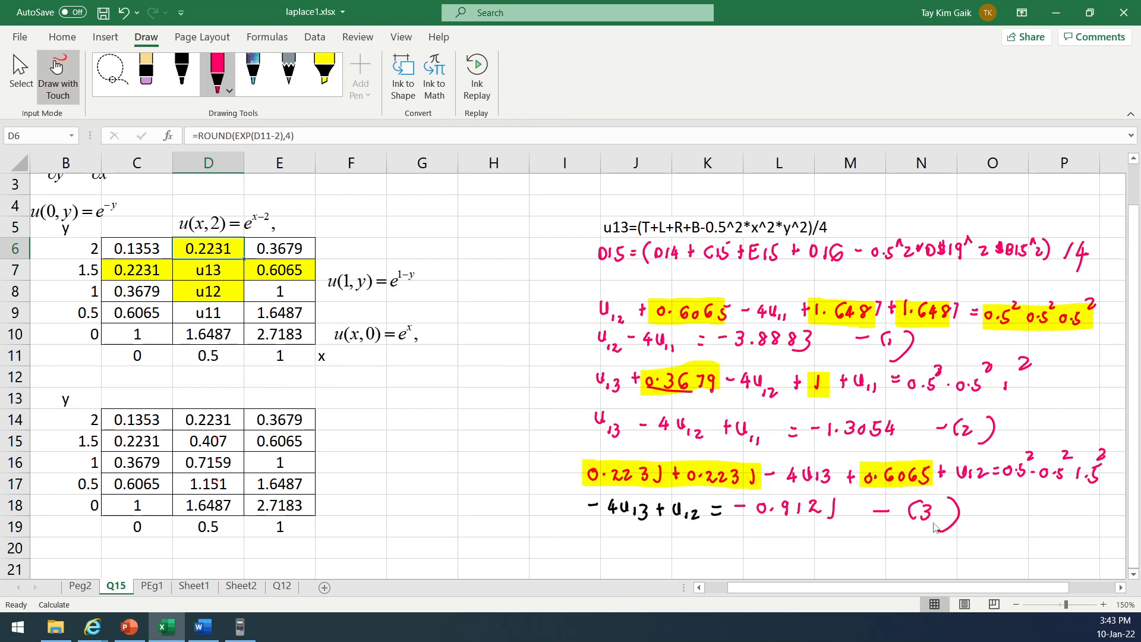
pyautogui.scroll(-1, 1133, 581)
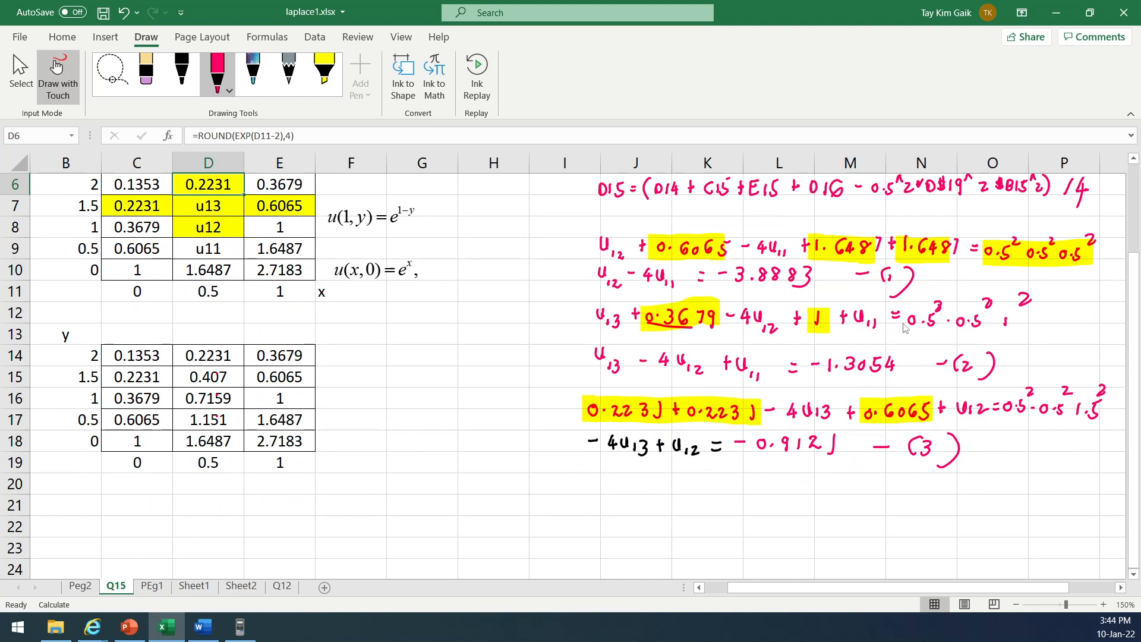
pyautogui.click(1133, 574)
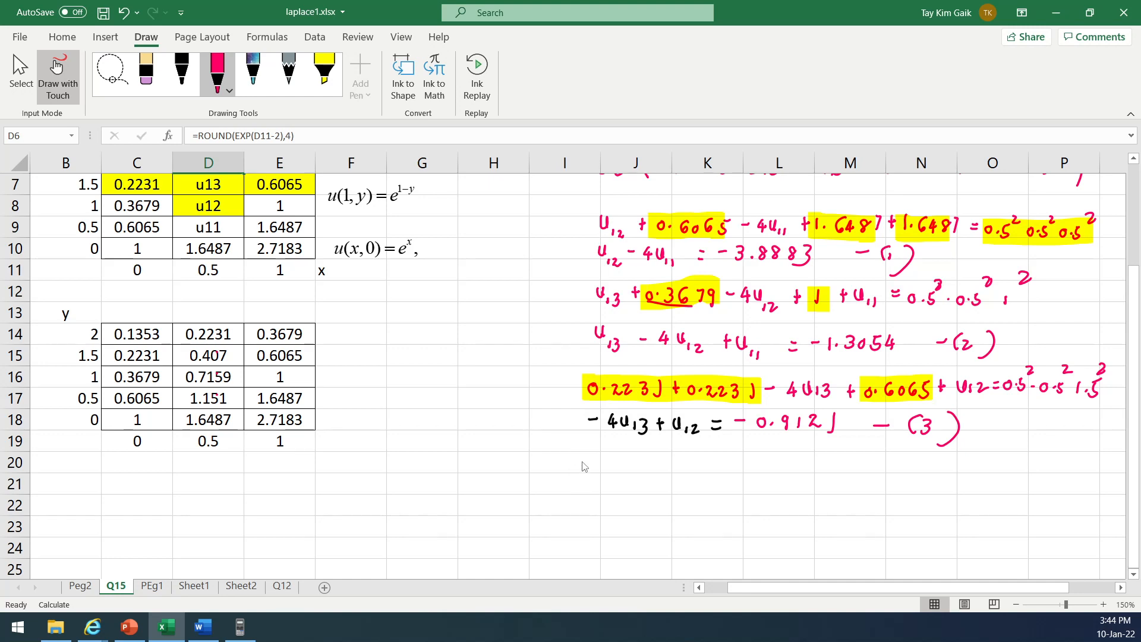
pyautogui.moveTo(584, 457); pyautogui.dragTo(579, 551)
pyautogui.moveTo(588, 446); pyautogui.dragTo(594, 446)
pyautogui.click(20, 73)
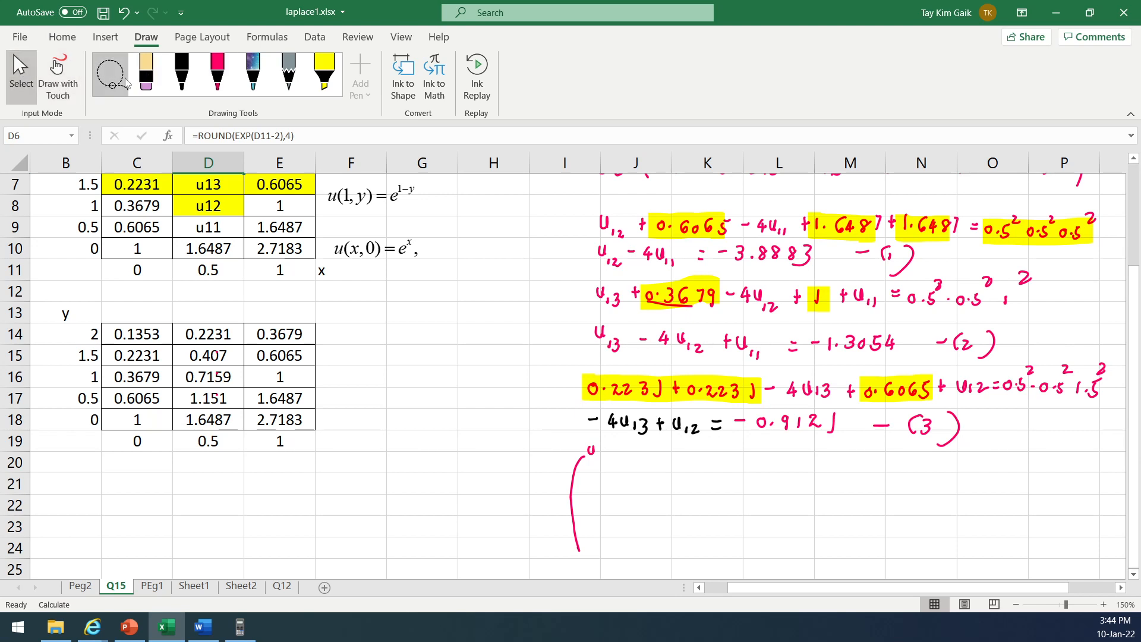
pyautogui.click(146, 76)
pyautogui.click(593, 453)
pyautogui.click(575, 475)
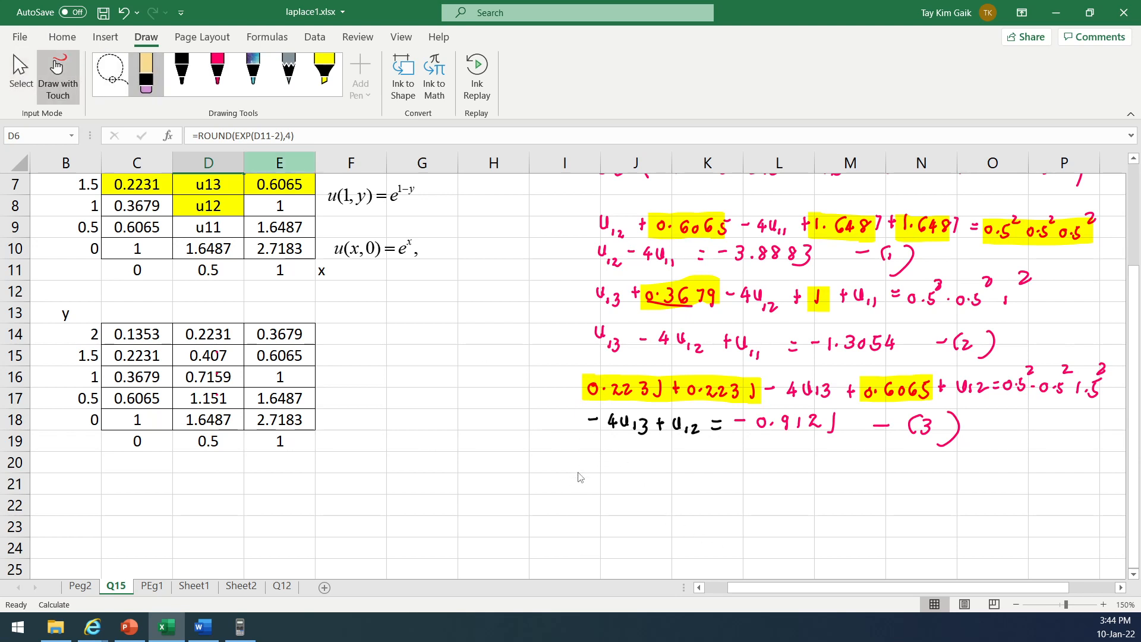
# Step: Stop inking and enter the centred column headings u11, u12 and u13 in J20:L20 below equation (3)
pyautogui.click(35, 69)
pyautogui.click(23, 73)
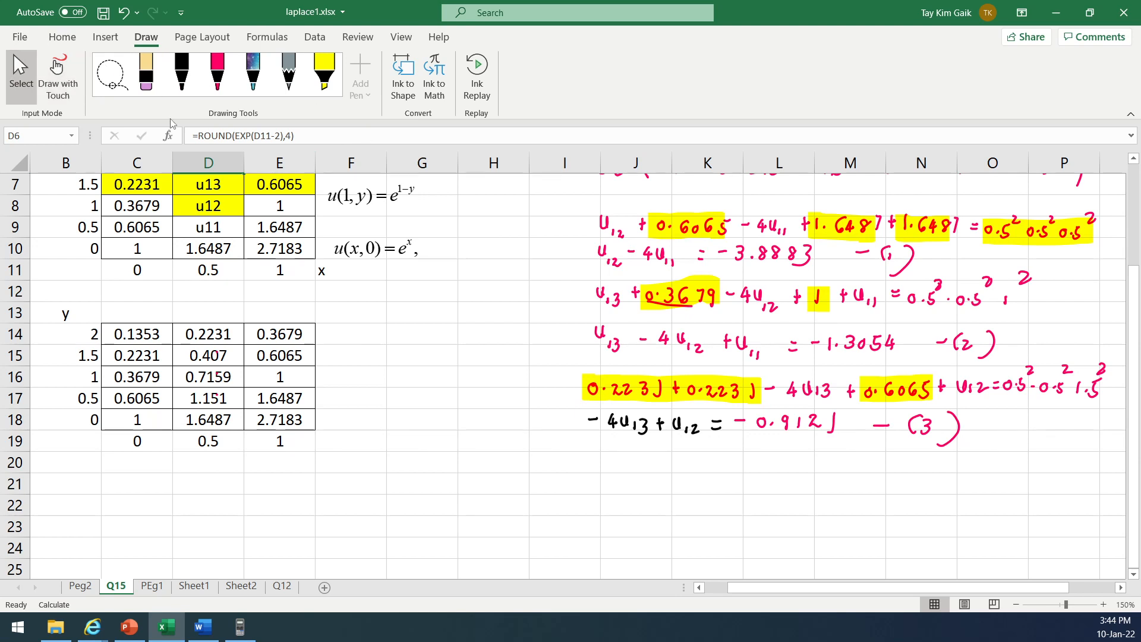
pyautogui.click(63, 37)
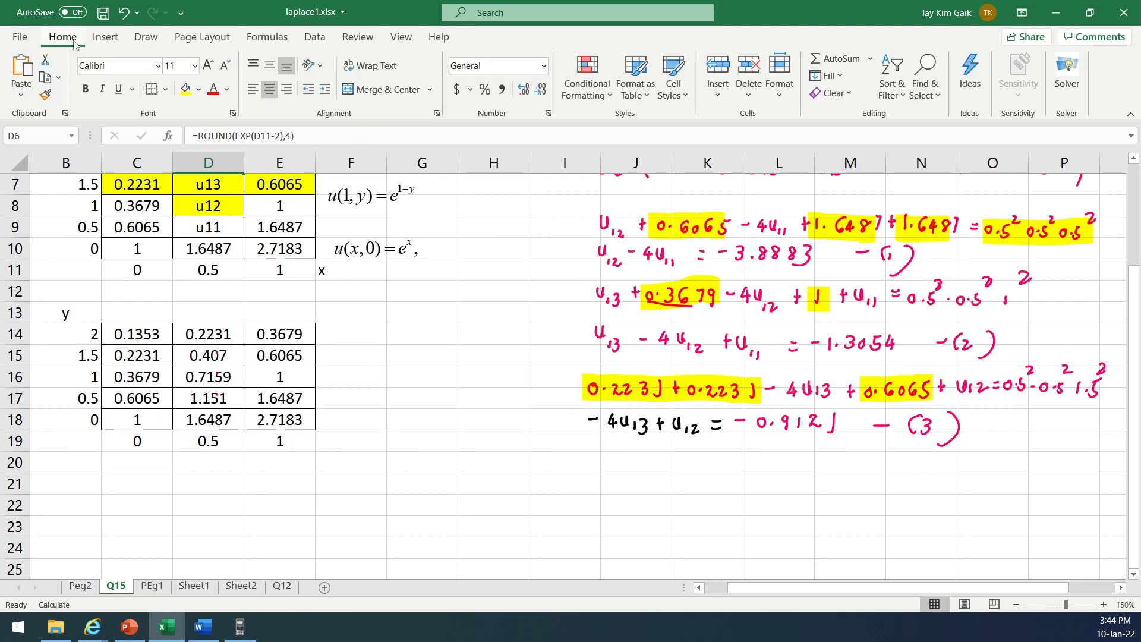
pyautogui.click(655, 461)
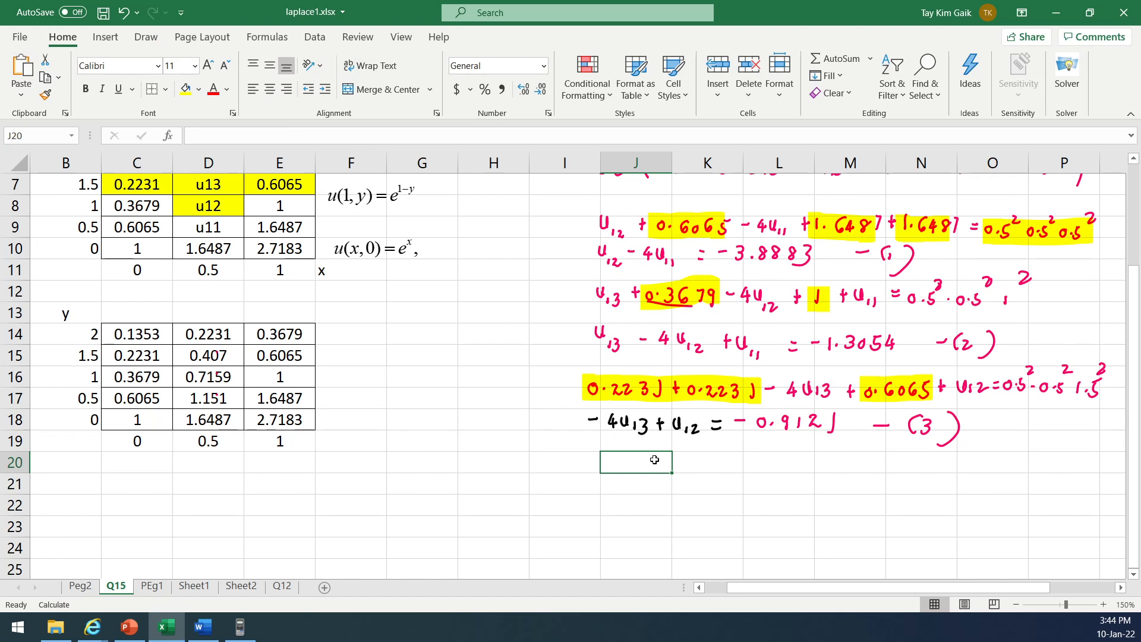
pyautogui.write('u11')
pyautogui.press('Tab')
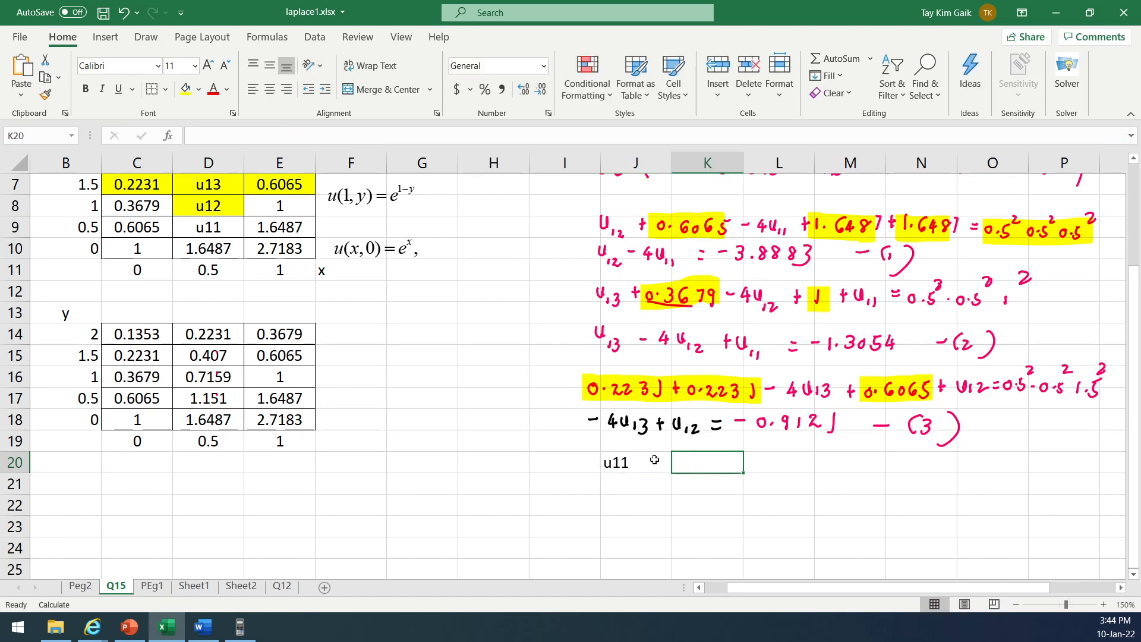
pyautogui.write('u12')
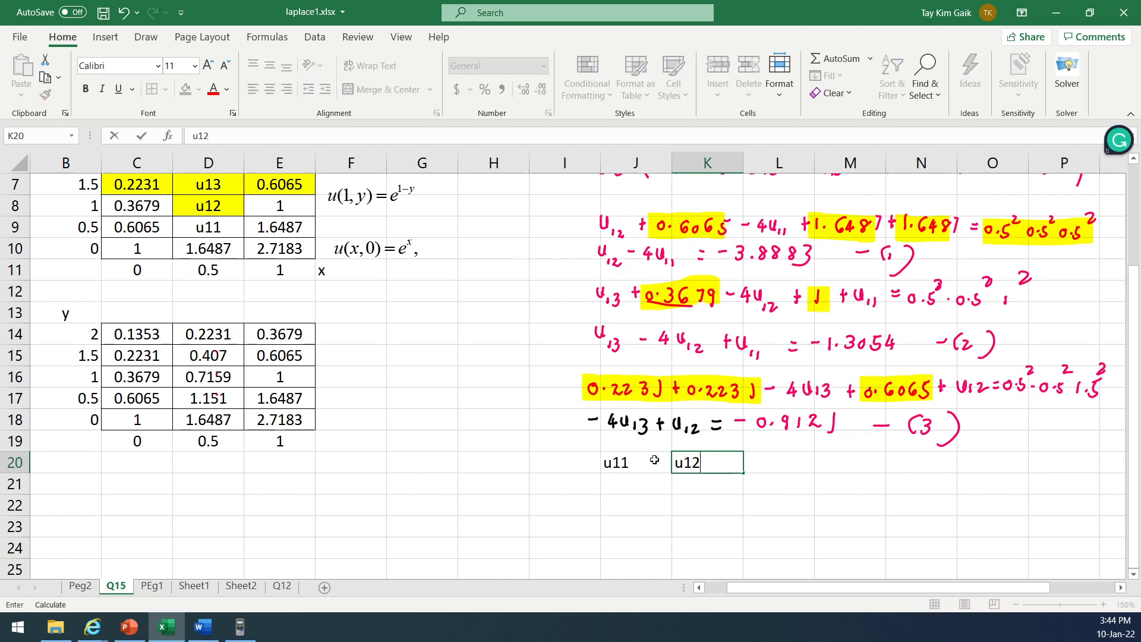
pyautogui.press('Tab')
pyautogui.write('u13')
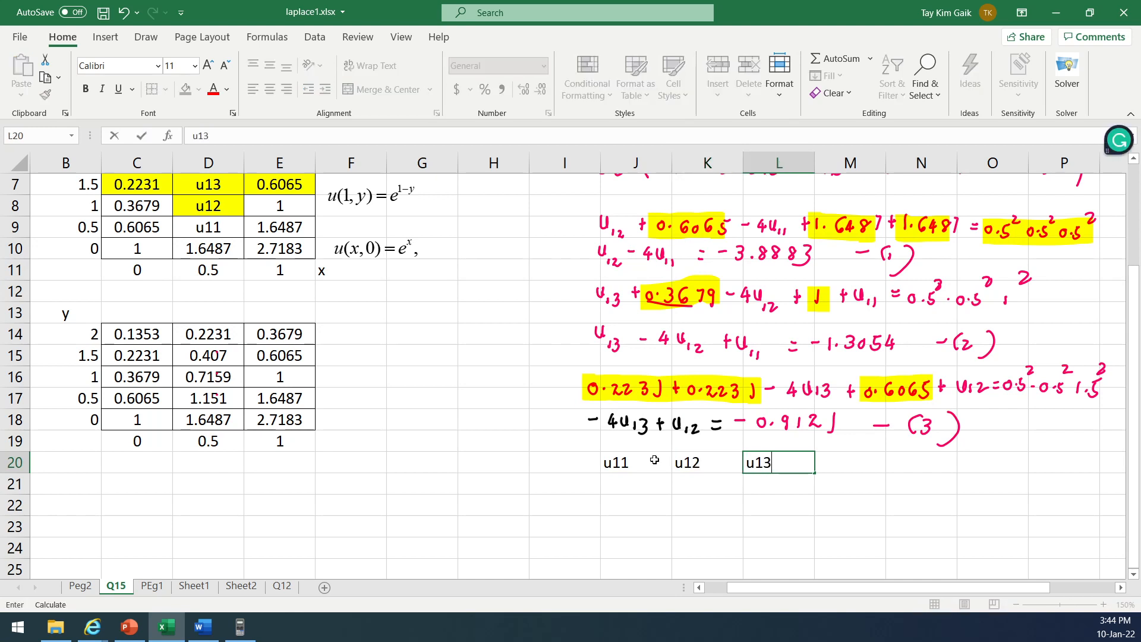
pyautogui.click(891, 502)
pyautogui.moveTo(627, 462); pyautogui.dragTo(772, 464)
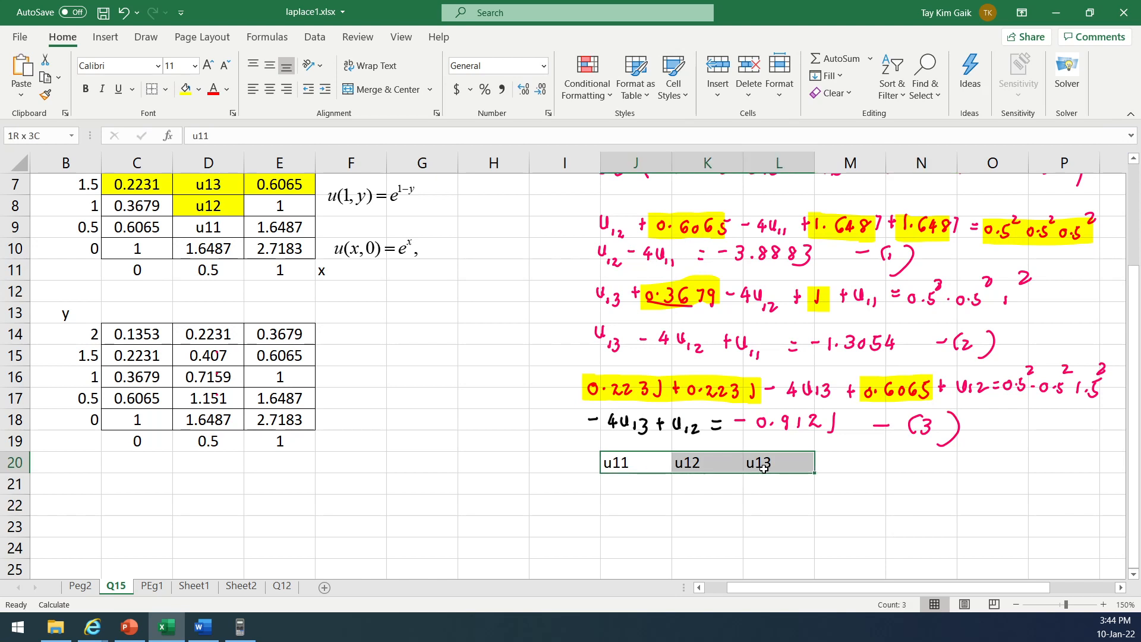
pyautogui.click(270, 90)
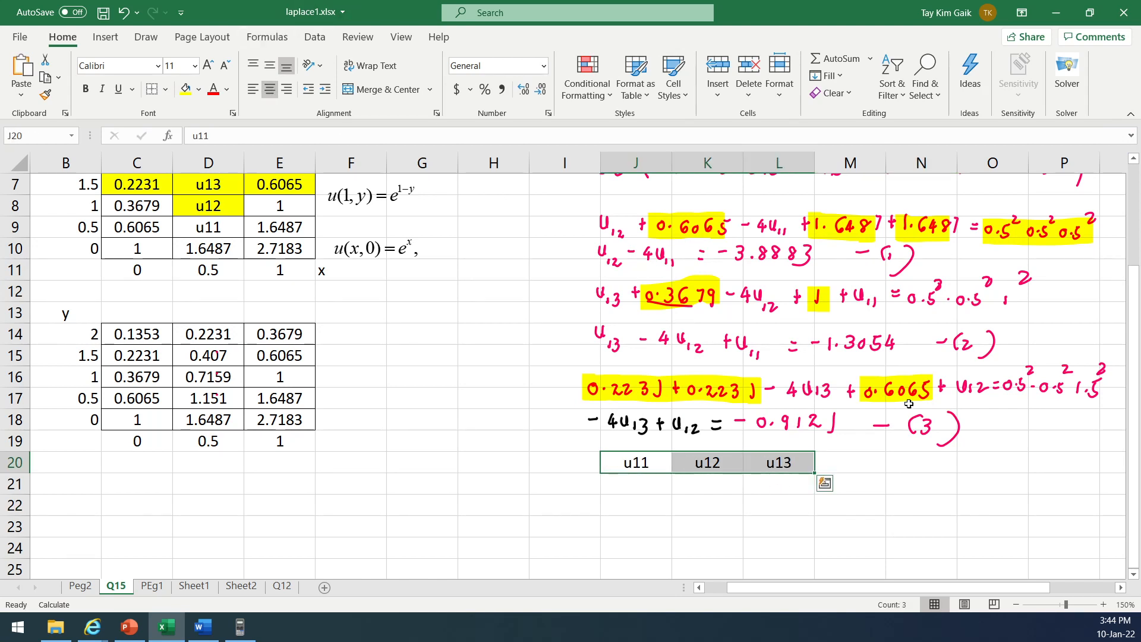
# Step: List the unknowns u11, u12 and u13 down M21:M23 and centre them
pyautogui.click(868, 484)
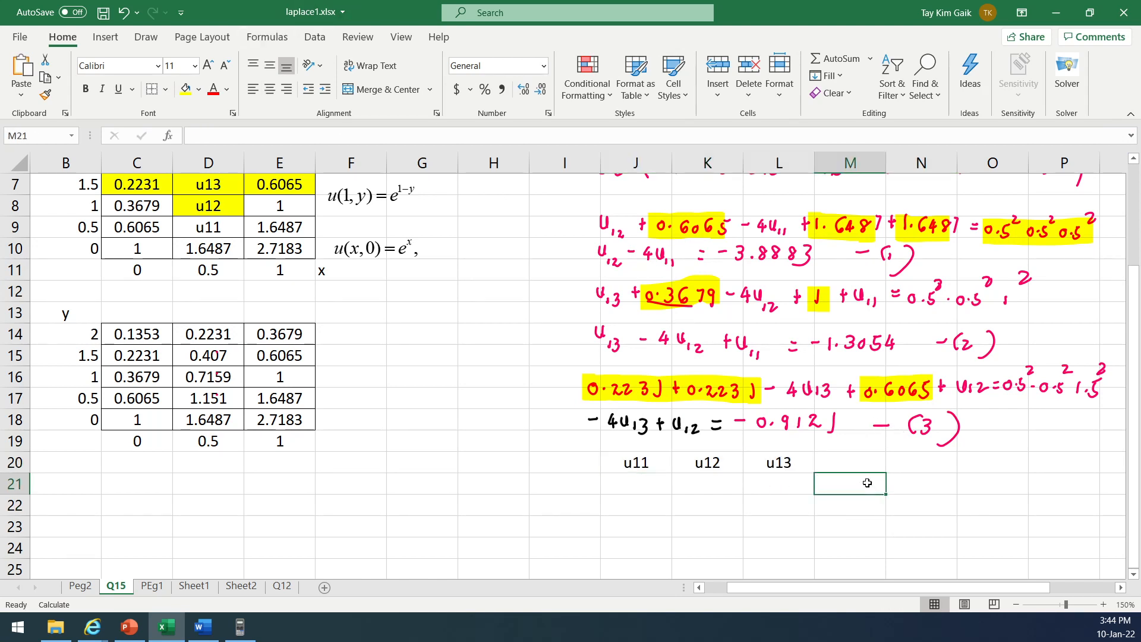
pyautogui.write('u11')
pyautogui.press('Return')
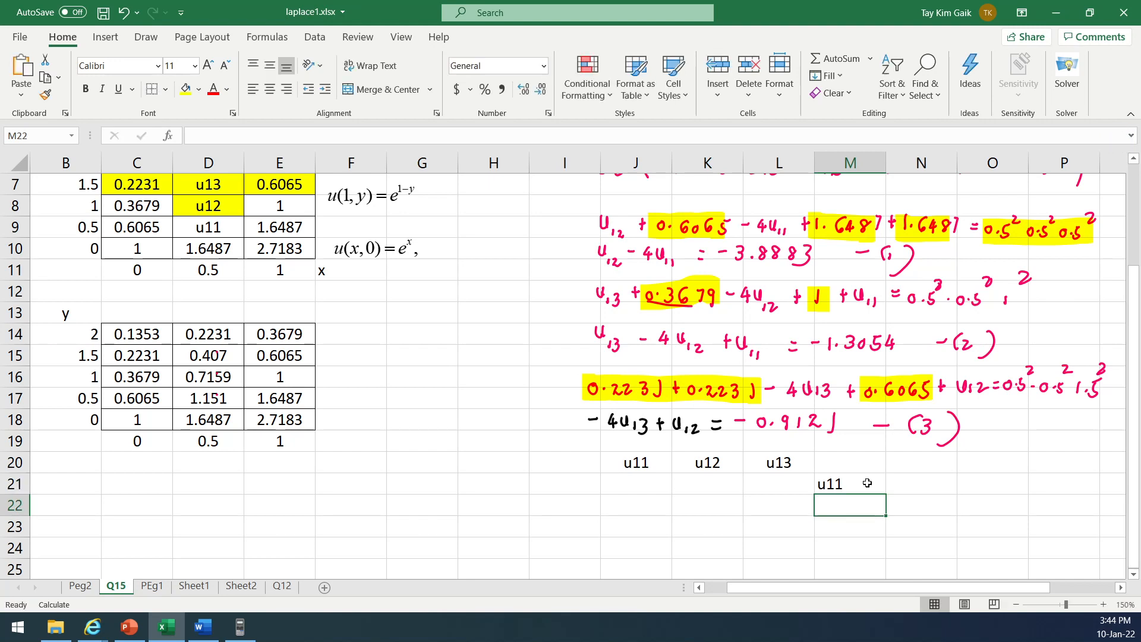
pyautogui.write('u12')
pyautogui.press('Return')
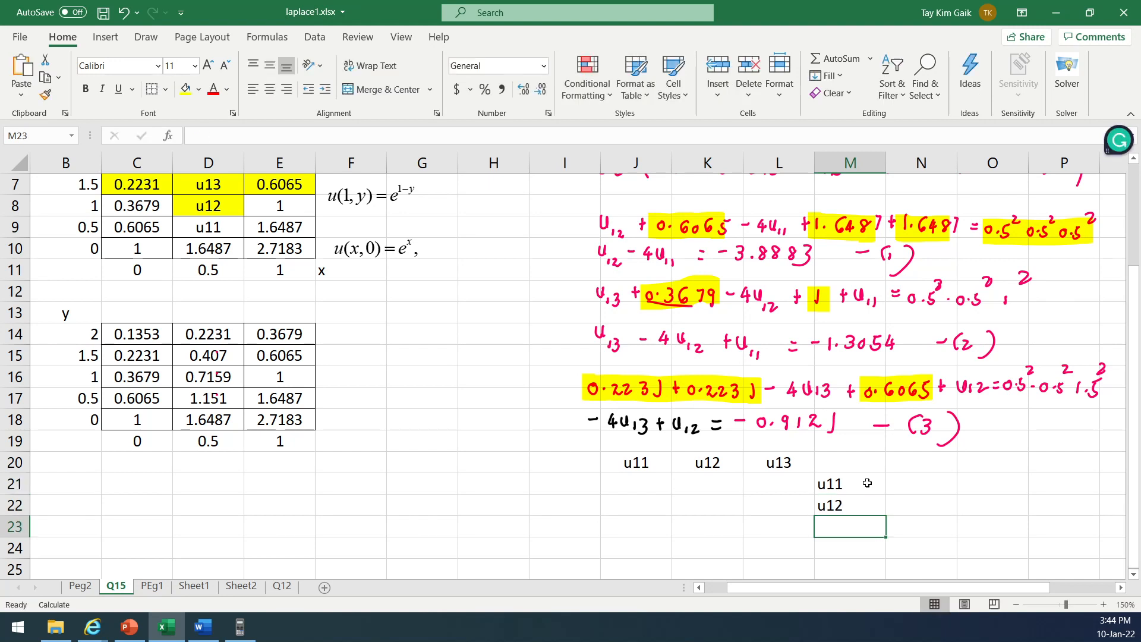
pyautogui.write('u')
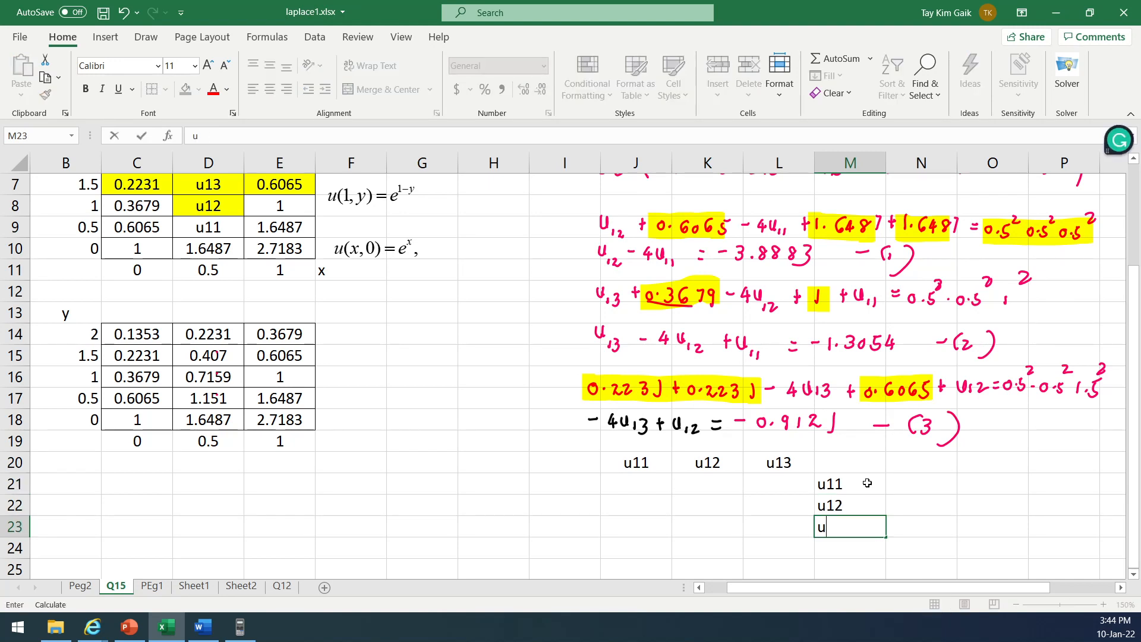
pyautogui.write('13')
pyautogui.press('Return')
pyautogui.moveTo(849, 484); pyautogui.dragTo(844, 528)
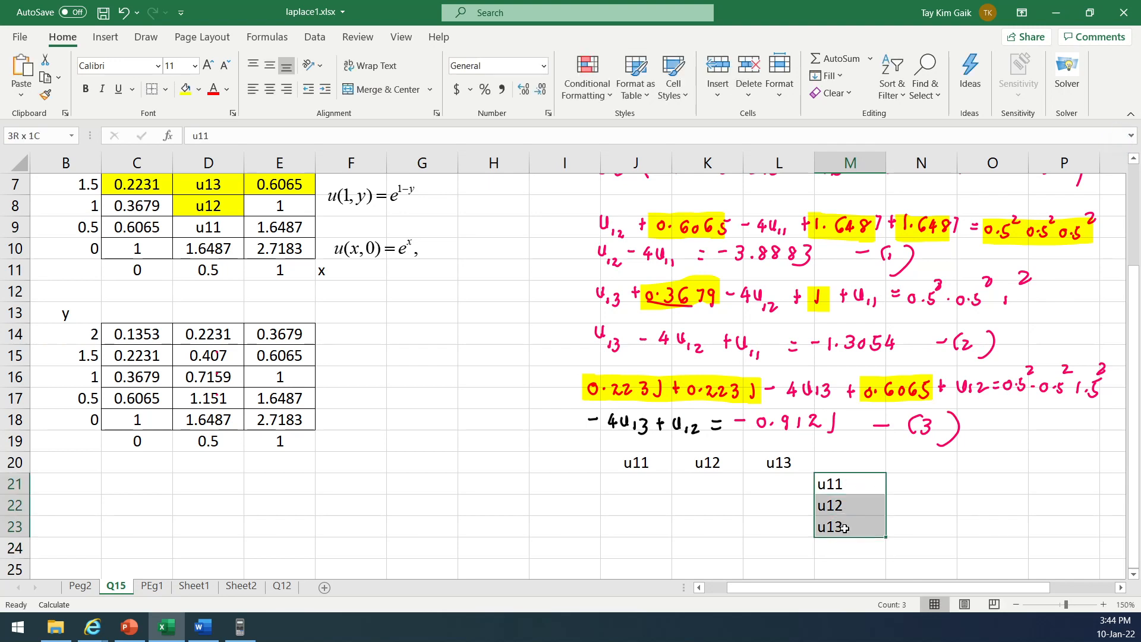
pyautogui.click(269, 90)
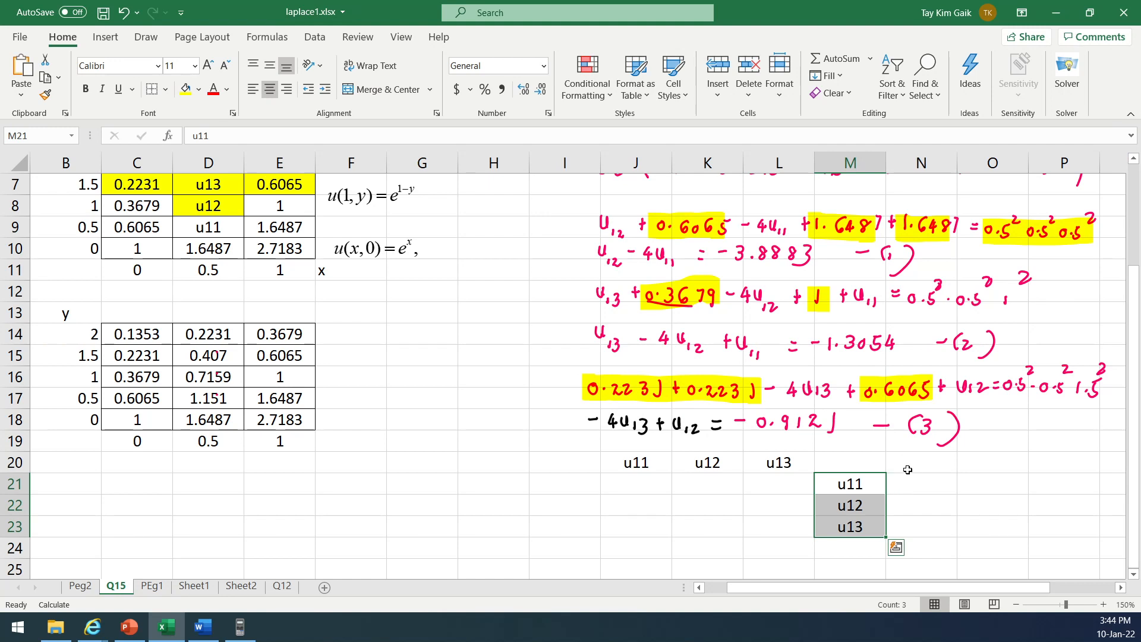
# Step: Enter the heading b in N20 and apply all borders to N21:N23 and the 3×3 block J21:L23
pyautogui.click(910, 467)
pyautogui.write('b')
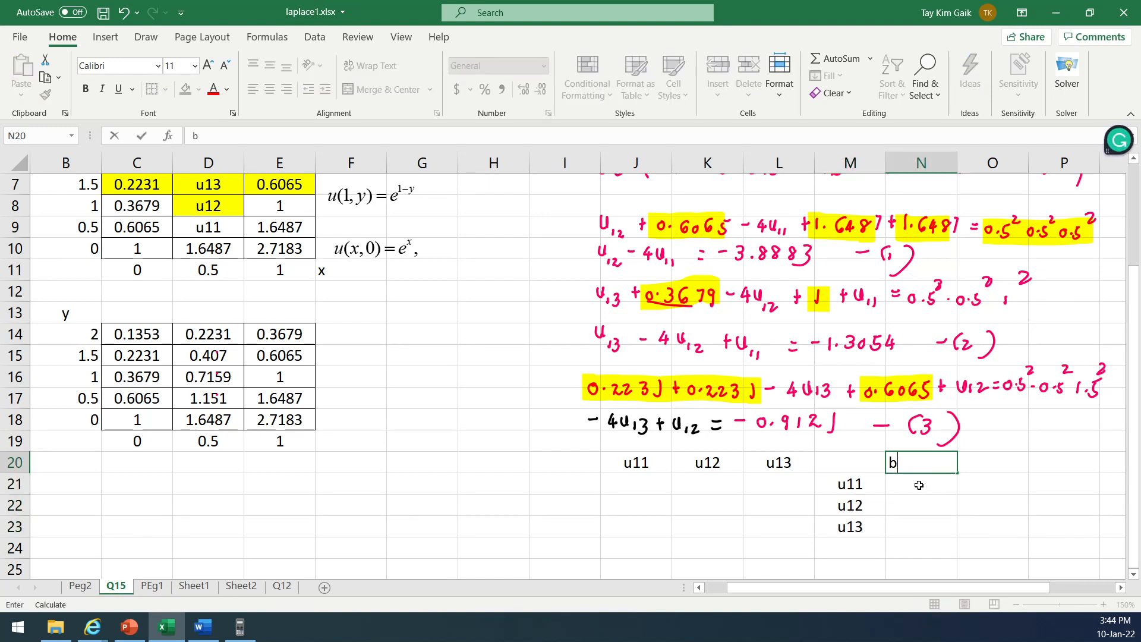
pyautogui.moveTo(920, 484); pyautogui.dragTo(920, 524)
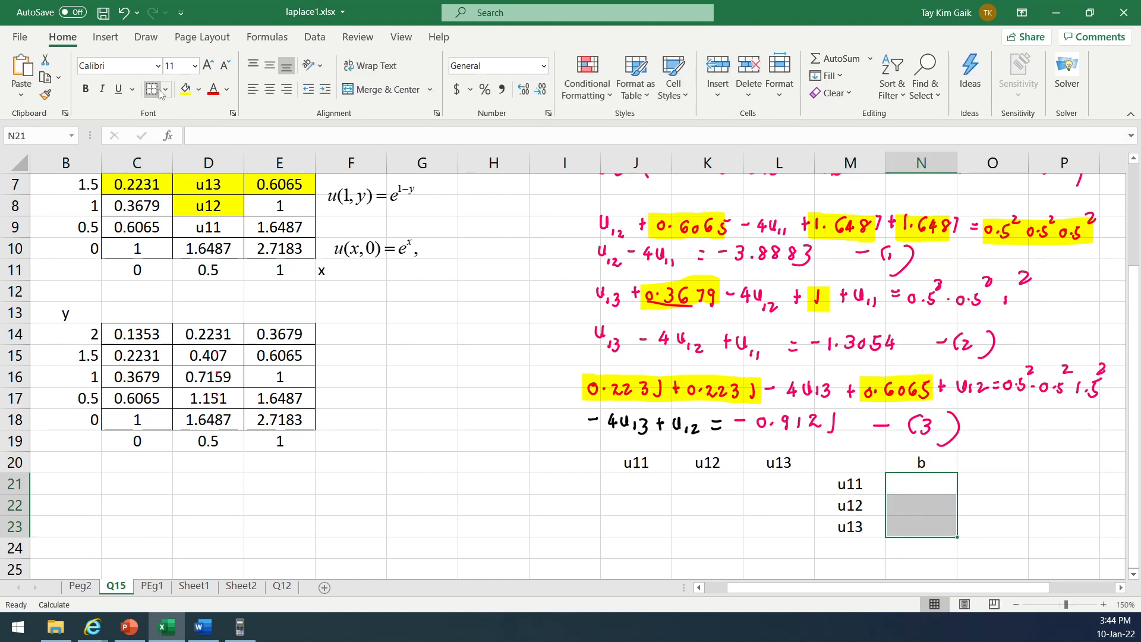
pyautogui.click(165, 89)
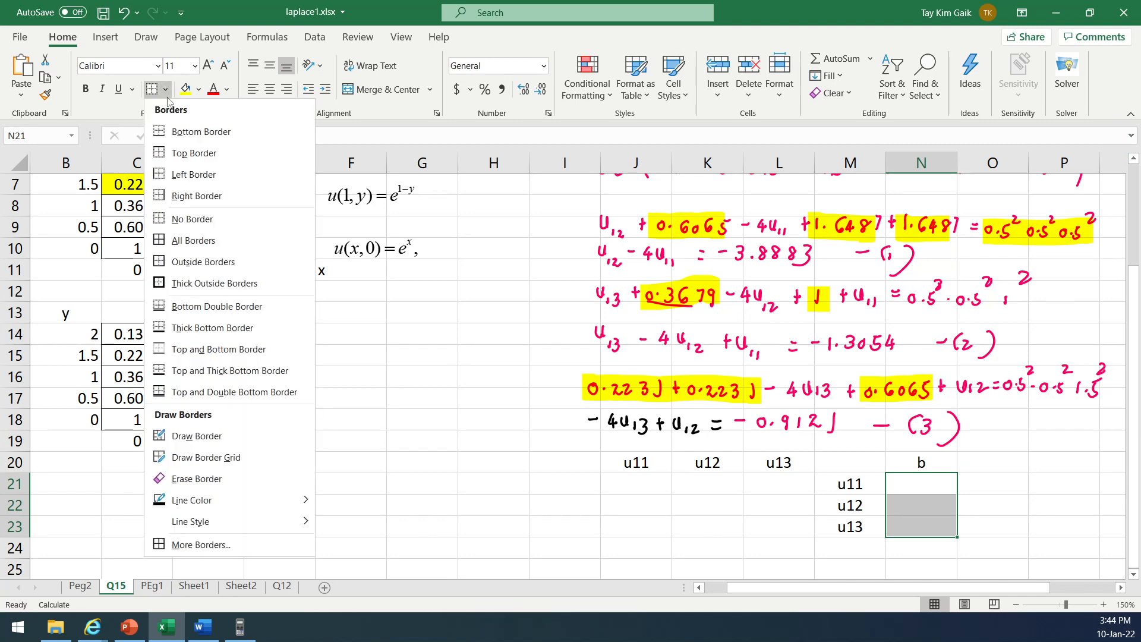
pyautogui.click(173, 232)
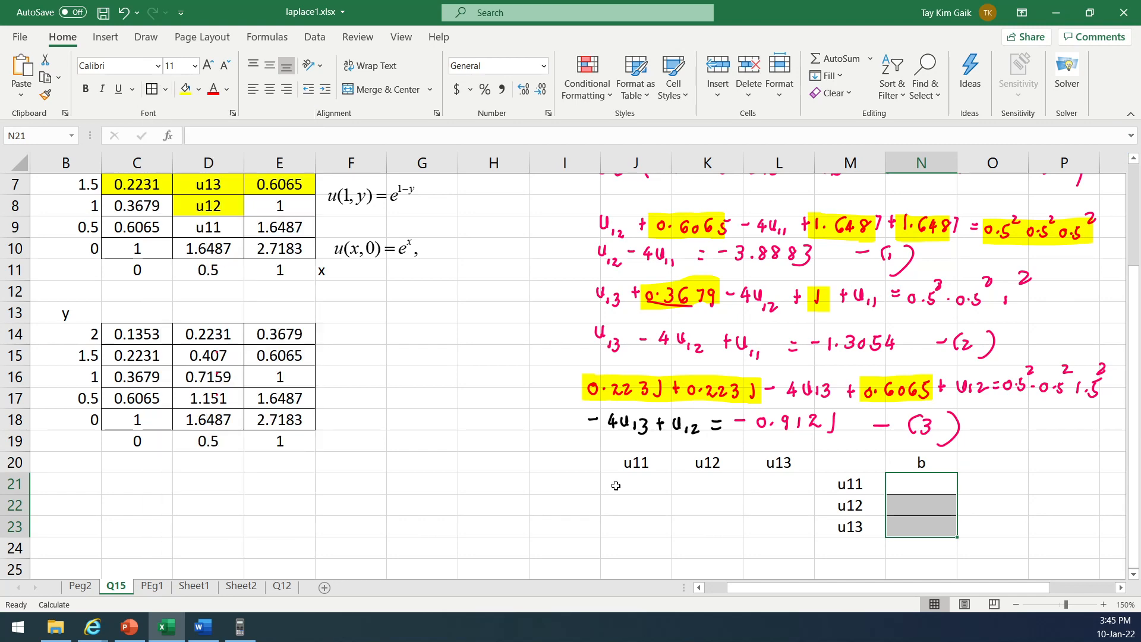
pyautogui.moveTo(615, 485); pyautogui.dragTo(767, 526)
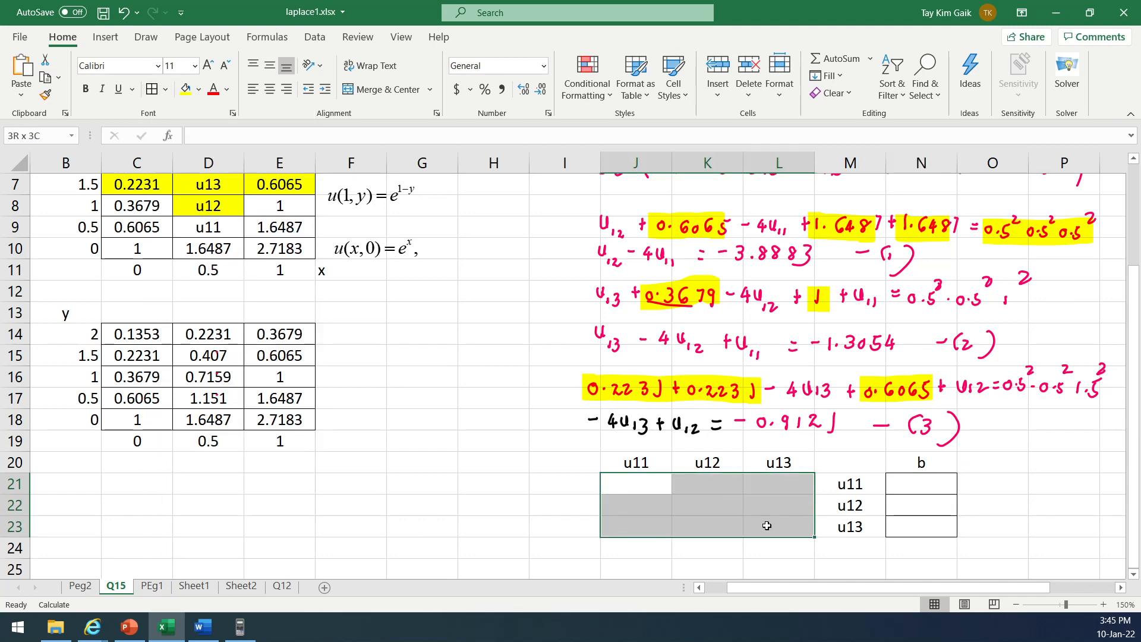
pyautogui.click(154, 94)
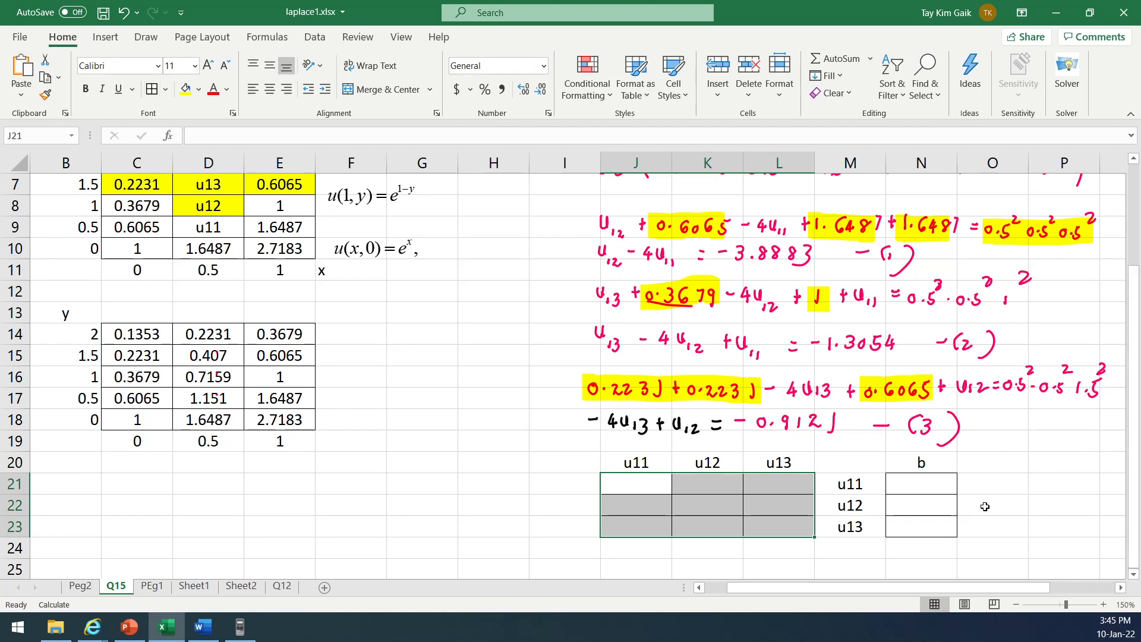
# Step: Fill the b column in N21:N23 with the equation constants -3.8883, -1.3054 and -0.9121
pyautogui.click(915, 487)
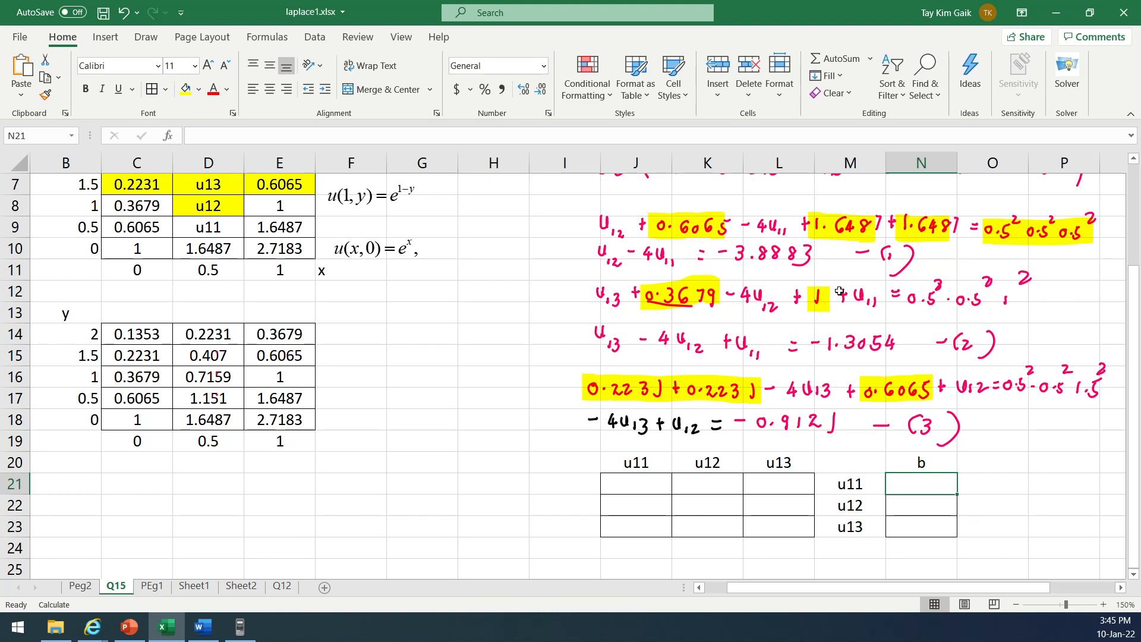
pyautogui.write('-3.')
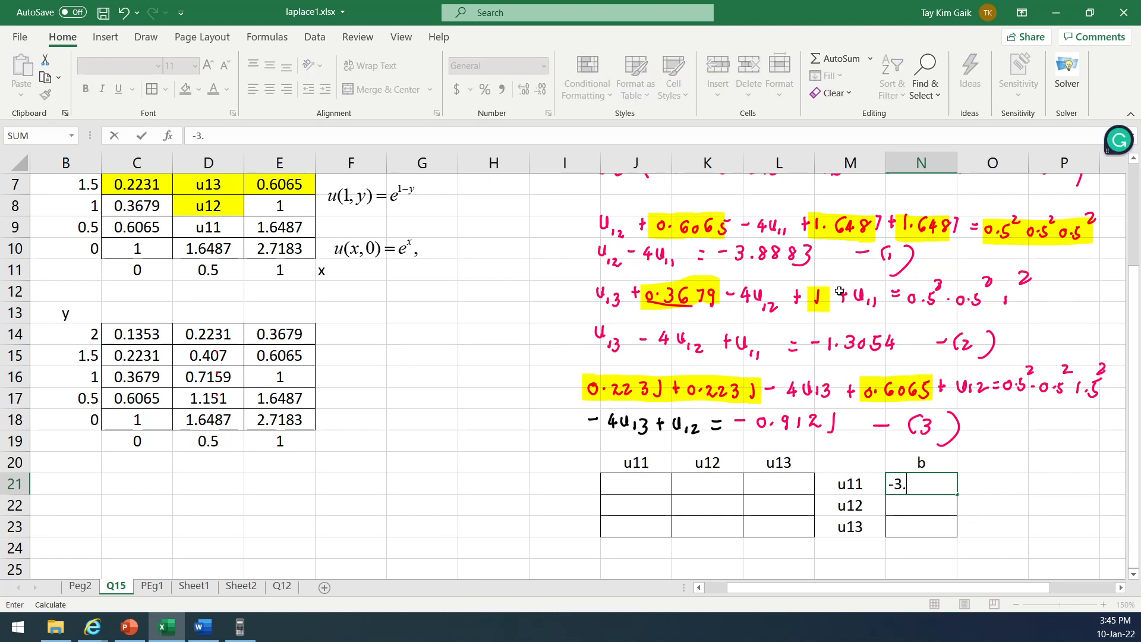
pyautogui.write('8883')
pyautogui.click(908, 506)
pyautogui.write('-1')
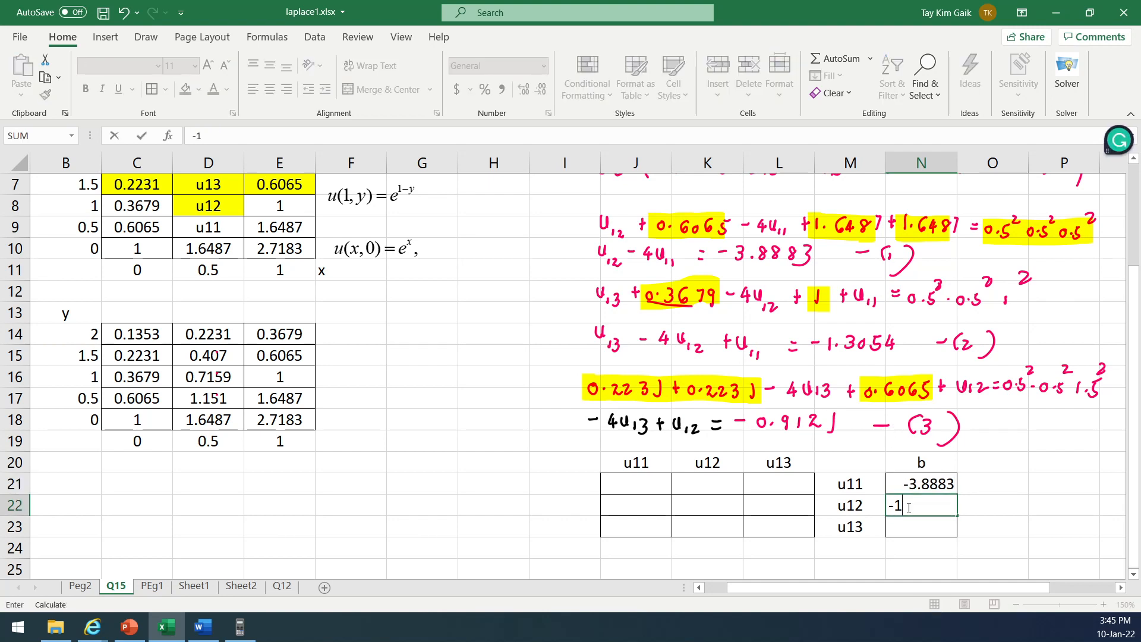
pyautogui.write('.3054')
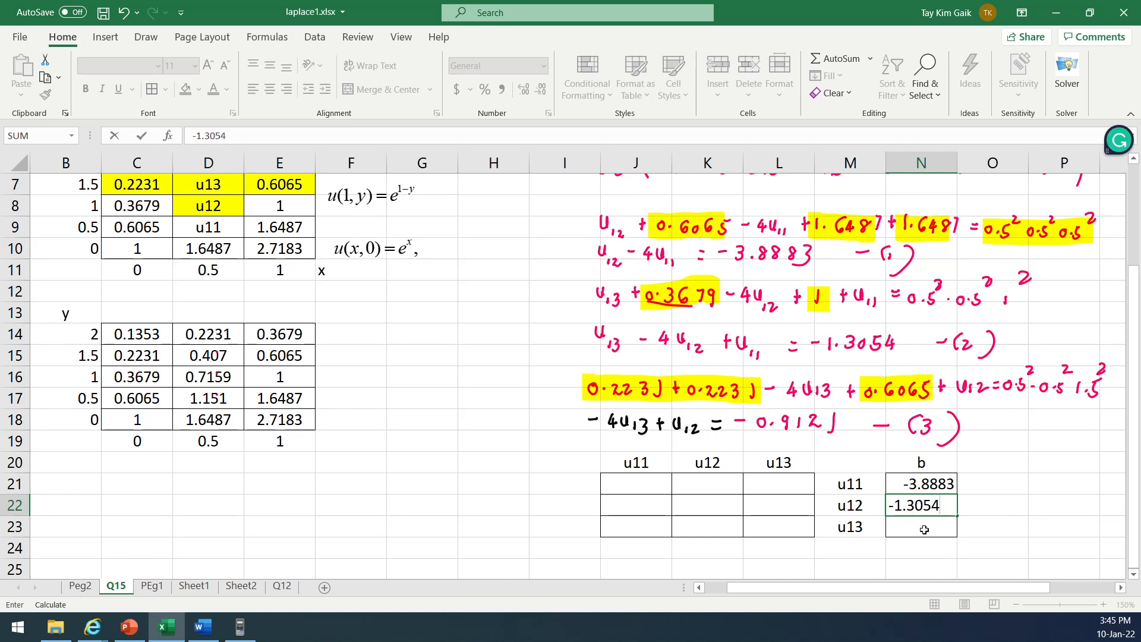
pyautogui.click(924, 529)
pyautogui.write('-0.9121')
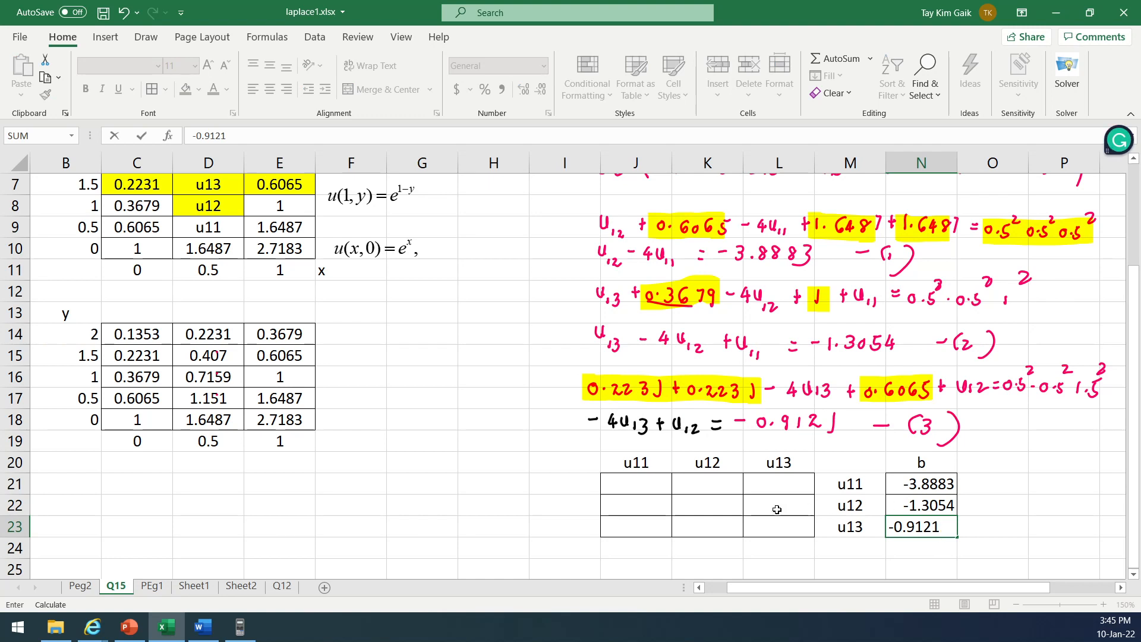
# Step: Enter equation (1)'s coefficients -4, 1 and 0 in J21:L21 and centre the matrix block J21:L23
pyautogui.click(655, 487)
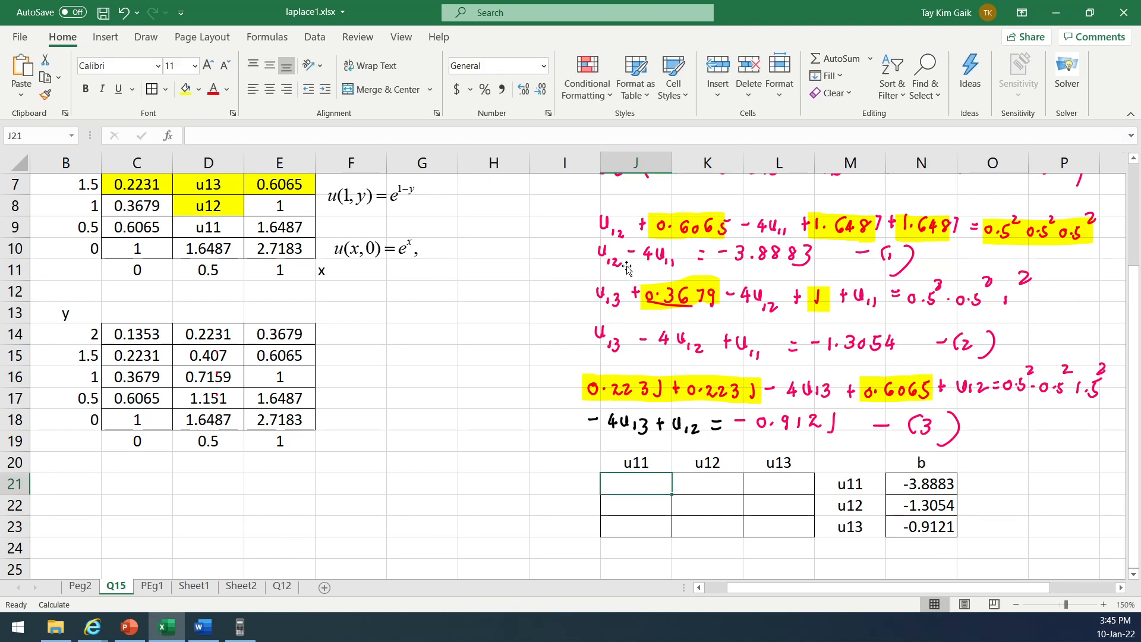
pyautogui.write('-4')
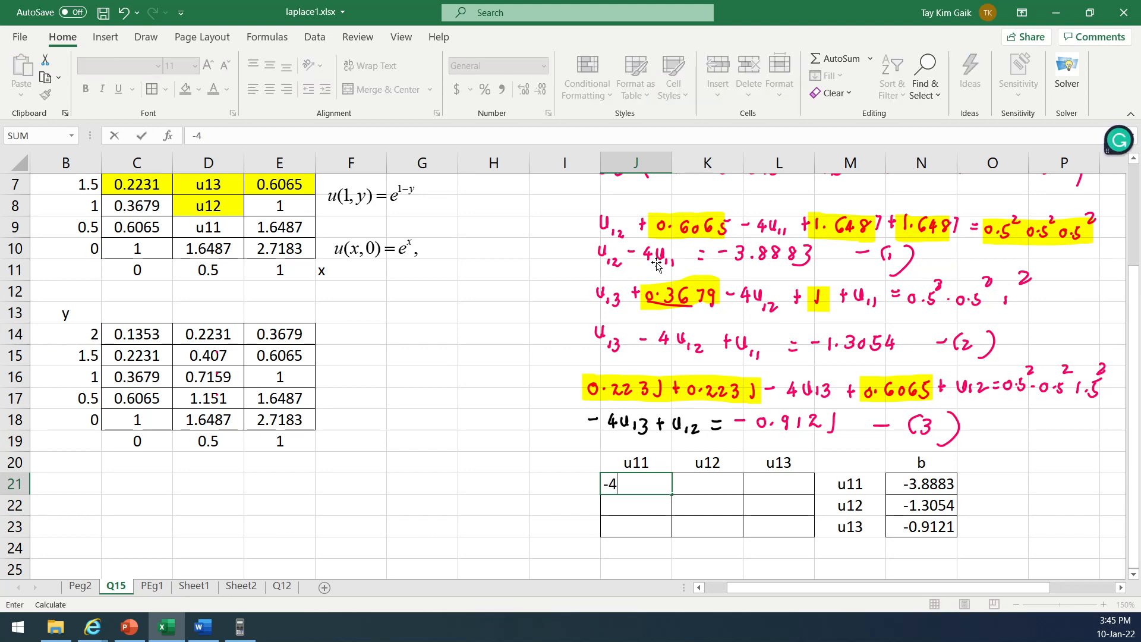
pyautogui.click(705, 490)
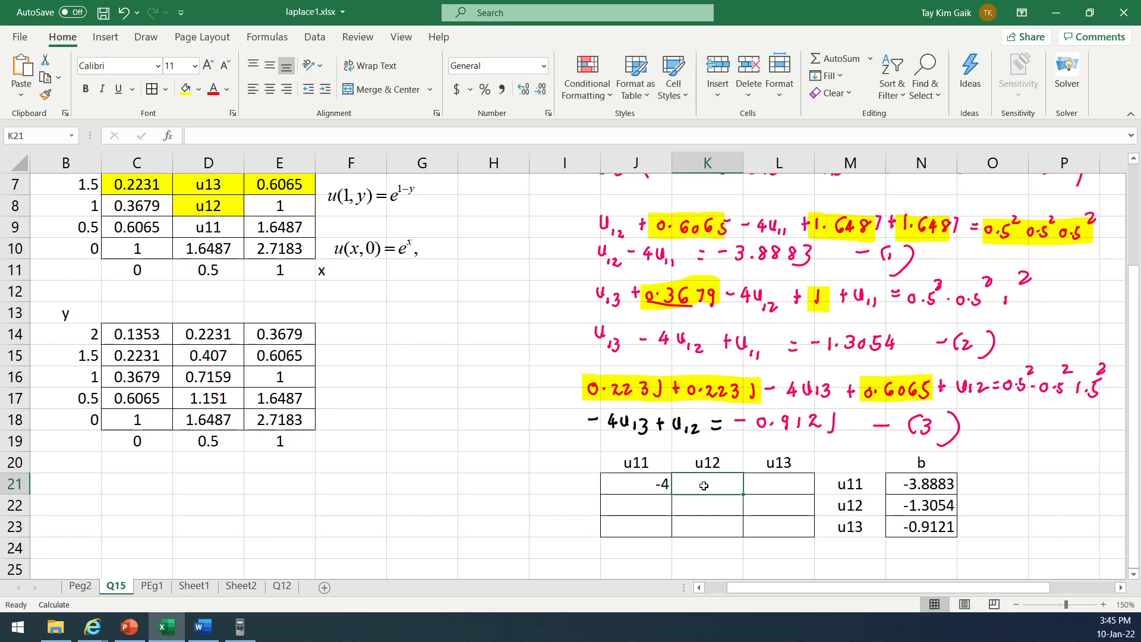
pyautogui.write('1')
pyautogui.click(785, 486)
pyautogui.write('0')
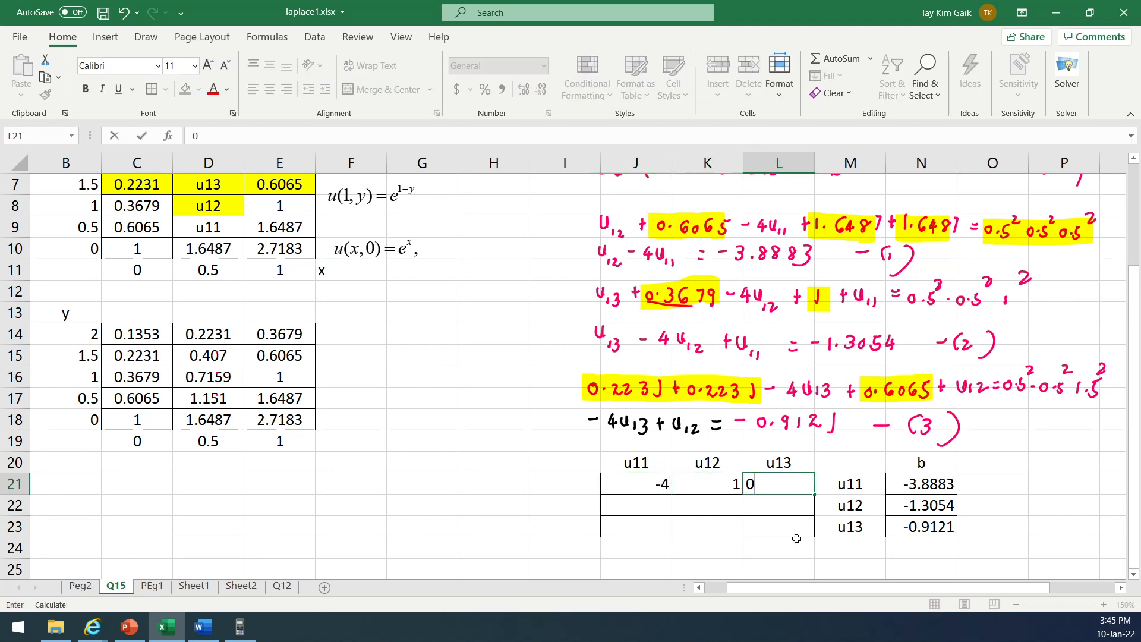
pyautogui.click(781, 567)
pyautogui.moveTo(667, 478); pyautogui.dragTo(767, 523)
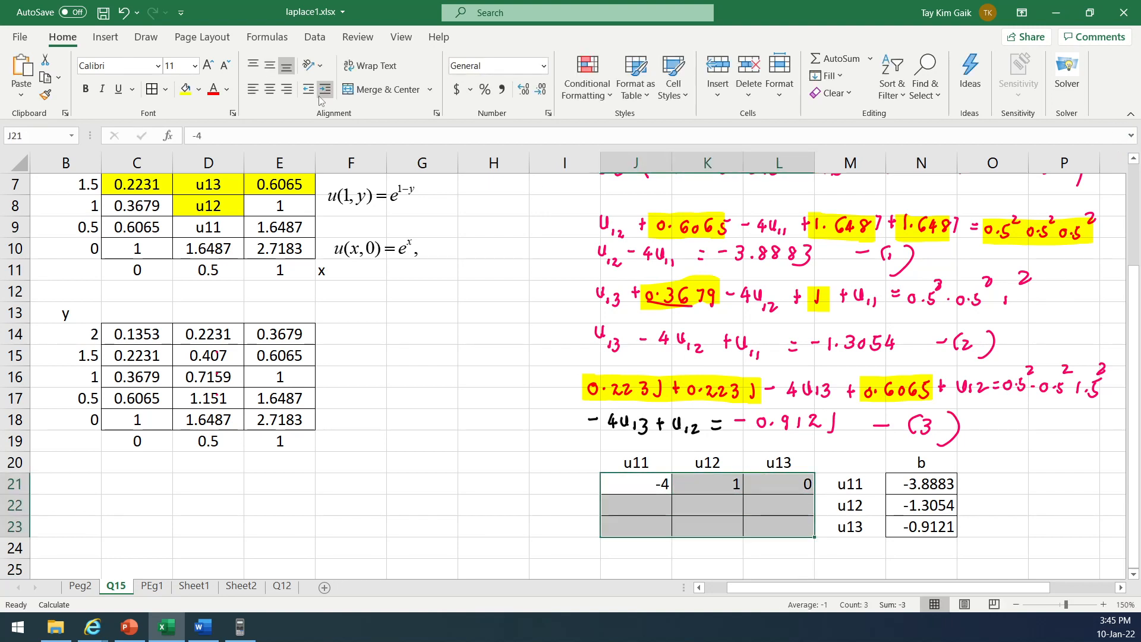
pyautogui.click(273, 94)
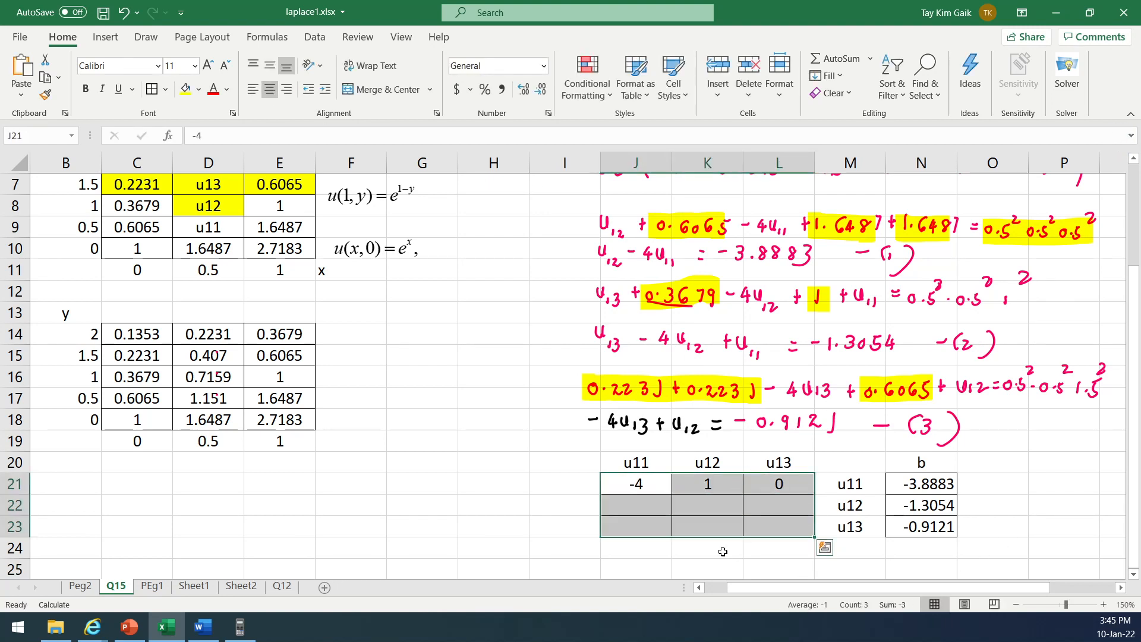
# Step: Enter equation (2)'s coefficients 1, -4 and 1 in J22:L22
pyautogui.click(637, 506)
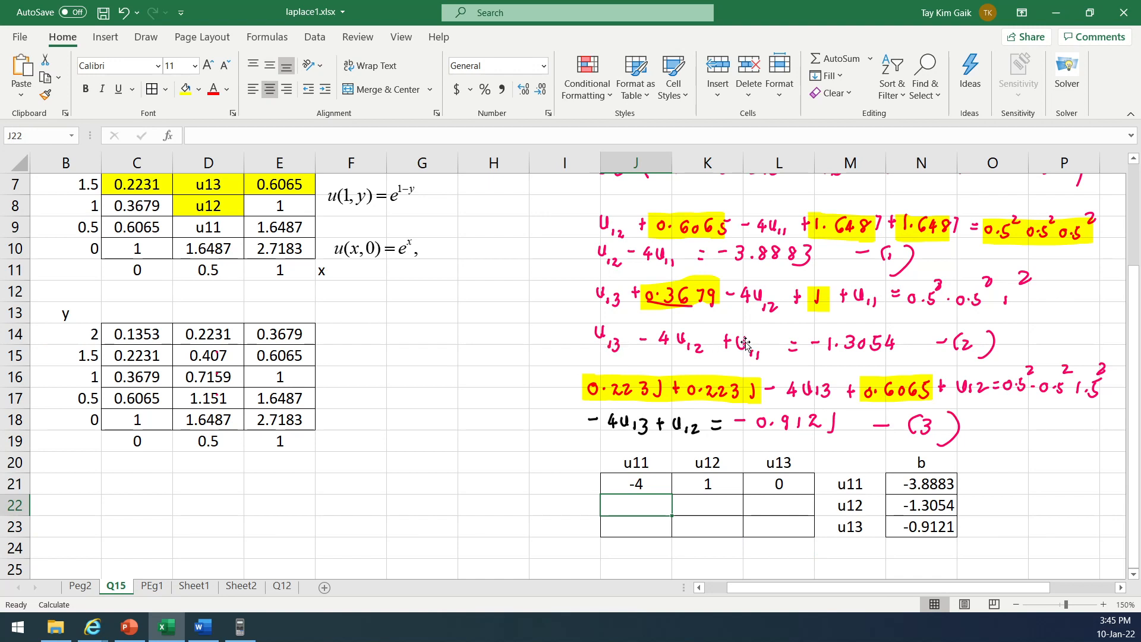
pyautogui.write('1')
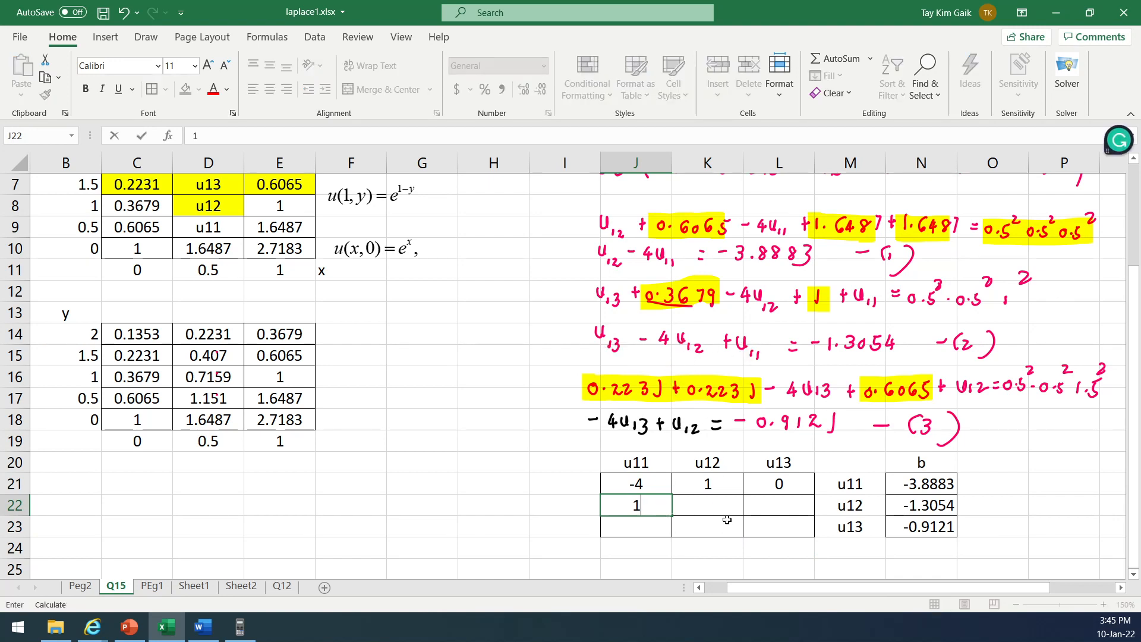
pyautogui.click(713, 506)
pyautogui.write('-4')
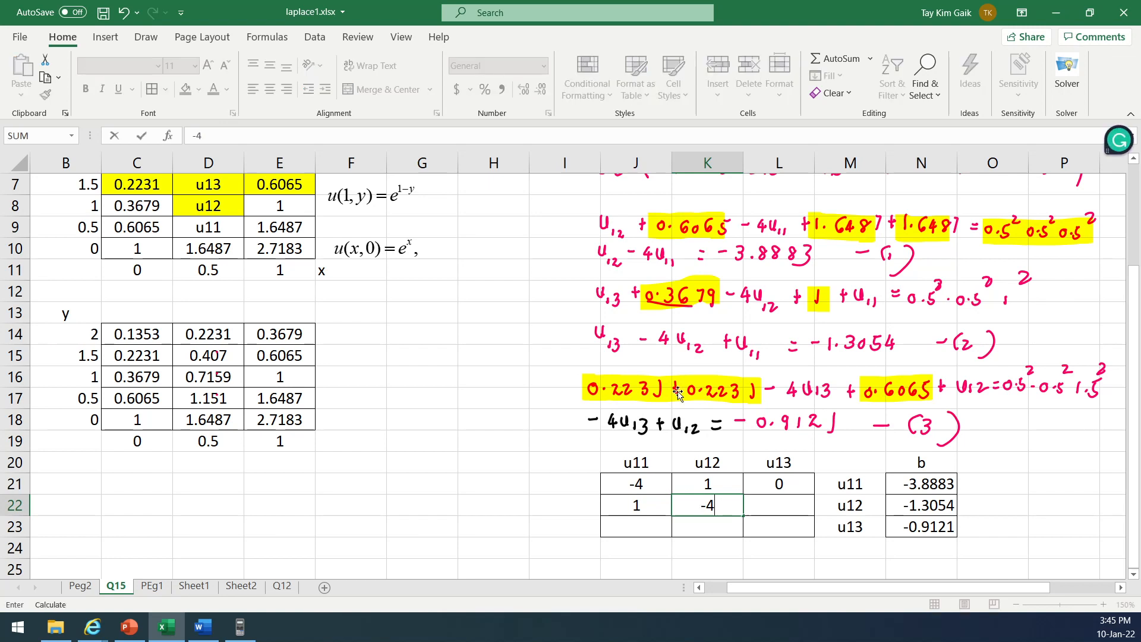
pyautogui.click(787, 506)
pyautogui.write('1')
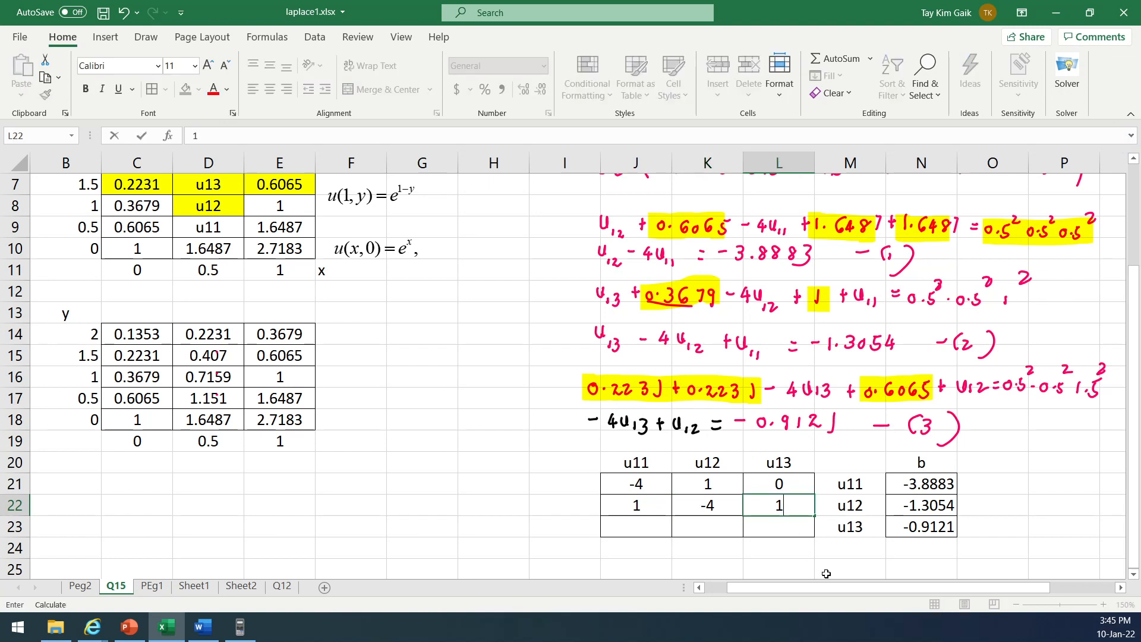
# Step: Enter equation (3)'s coefficients 0, 1 and -4 in J23:L23
pyautogui.click(826, 573)
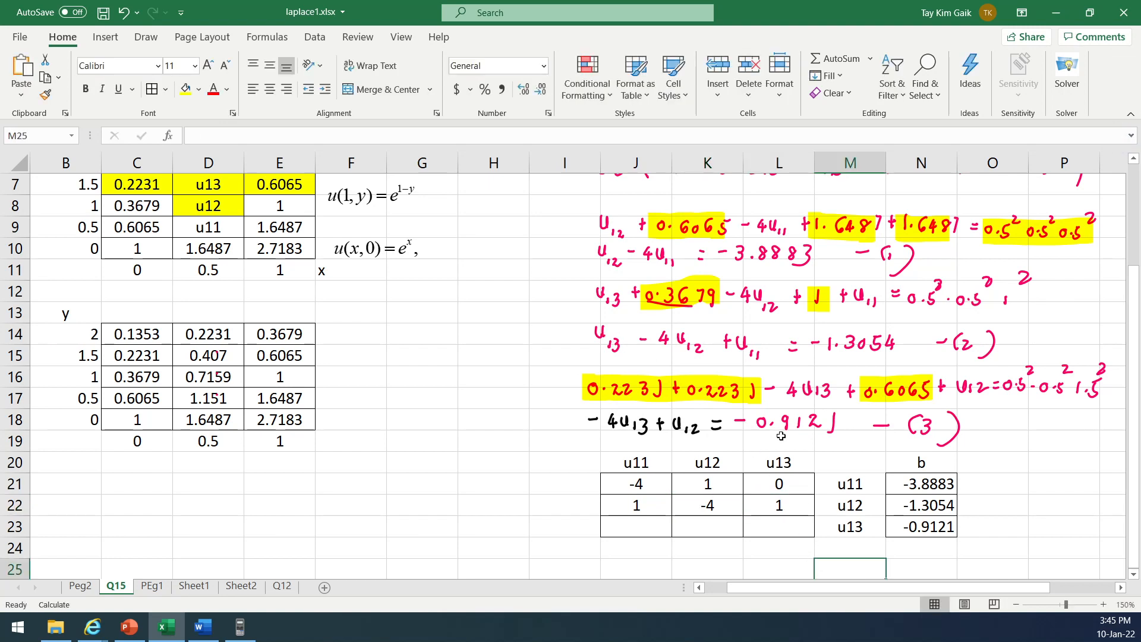
pyautogui.click(771, 529)
pyautogui.write('-4')
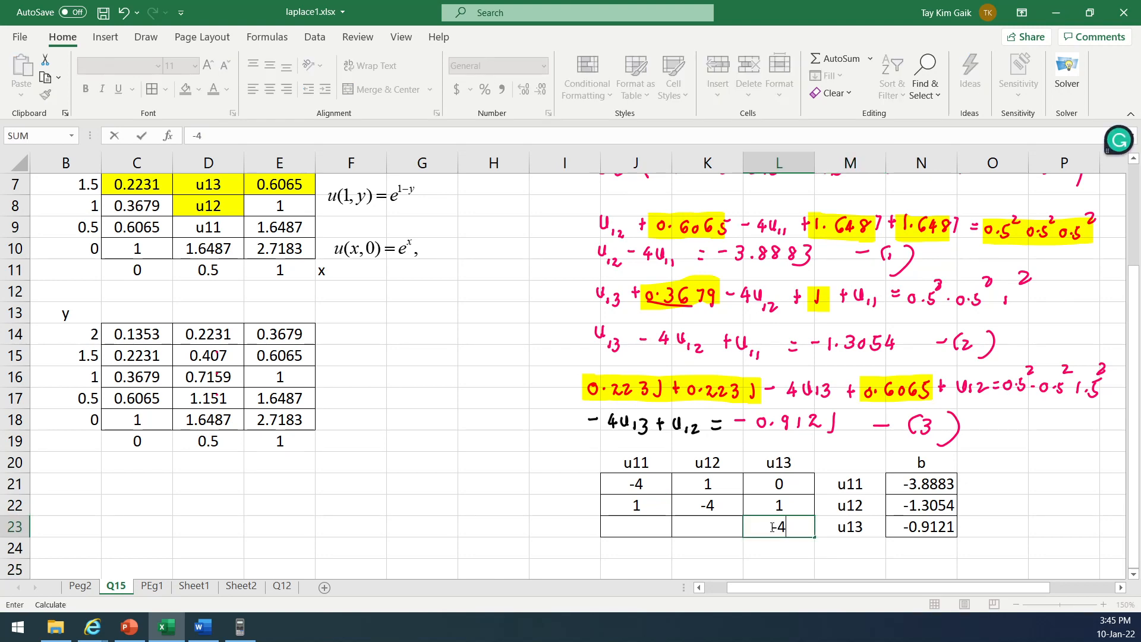
pyautogui.click(710, 529)
pyautogui.write('1')
pyautogui.click(713, 558)
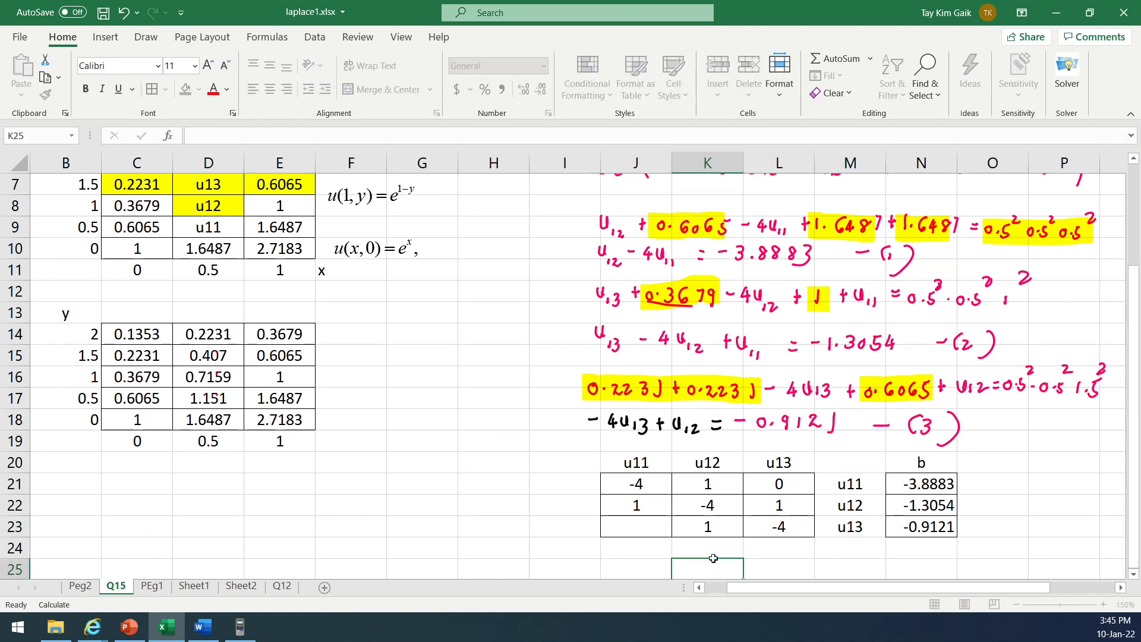
pyautogui.click(635, 527)
pyautogui.write('0')
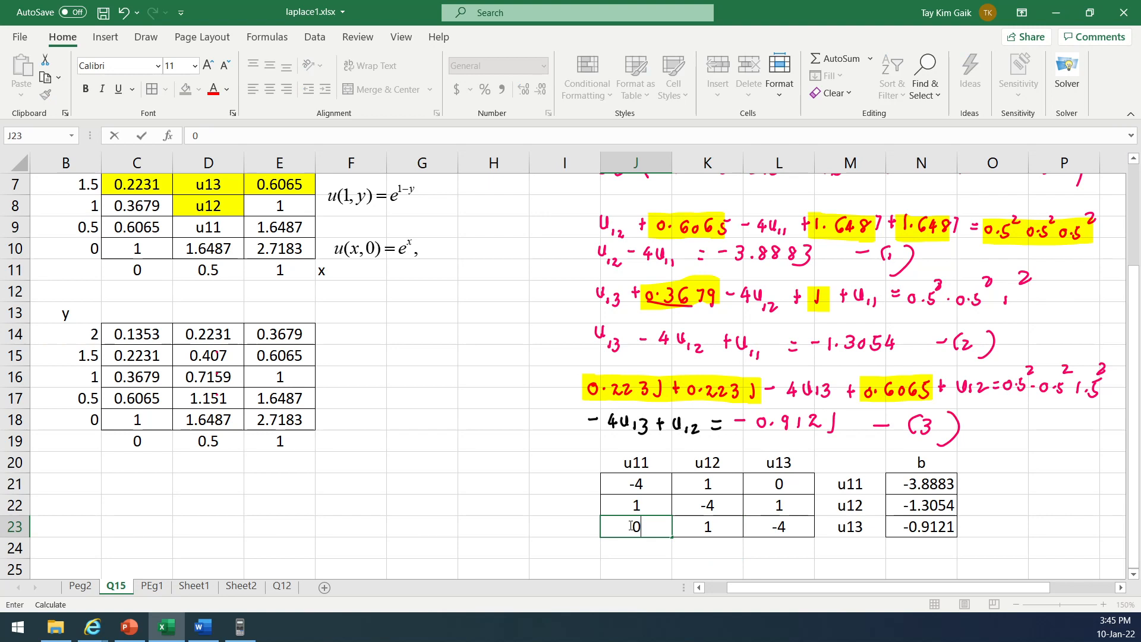
pyautogui.click(1001, 438)
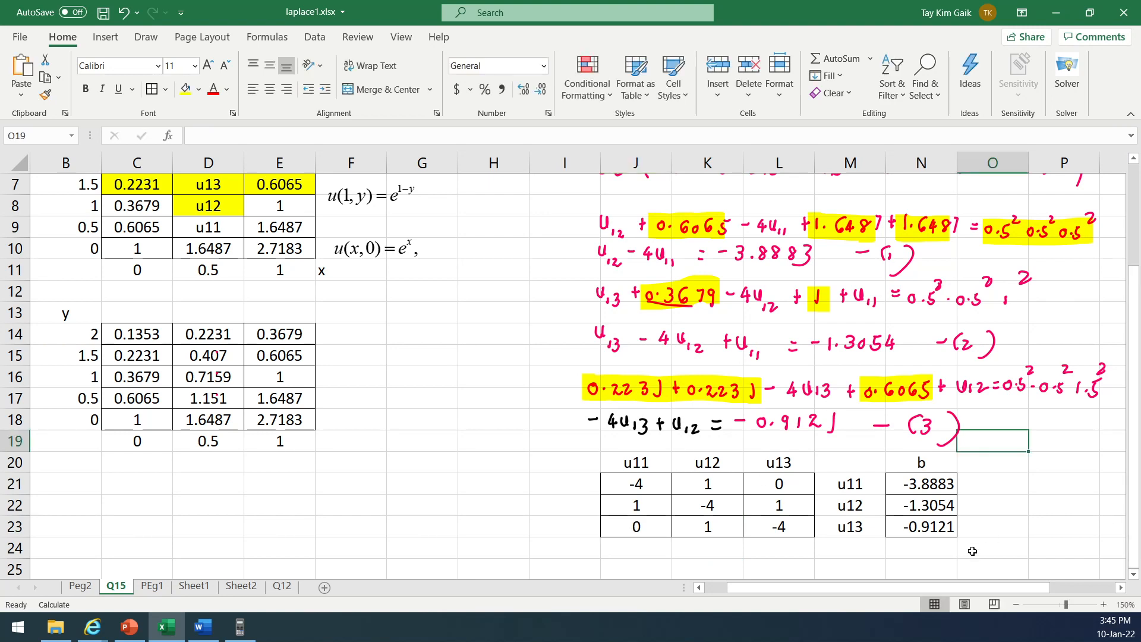
# Step: Copy the labels u11, u12 and u13 from M21:M23 into M25:M27
pyautogui.click(1133, 575)
pyautogui.click(1133, 575)
pyautogui.click(1133, 574)
pyautogui.click(1133, 574)
pyautogui.click(1133, 574)
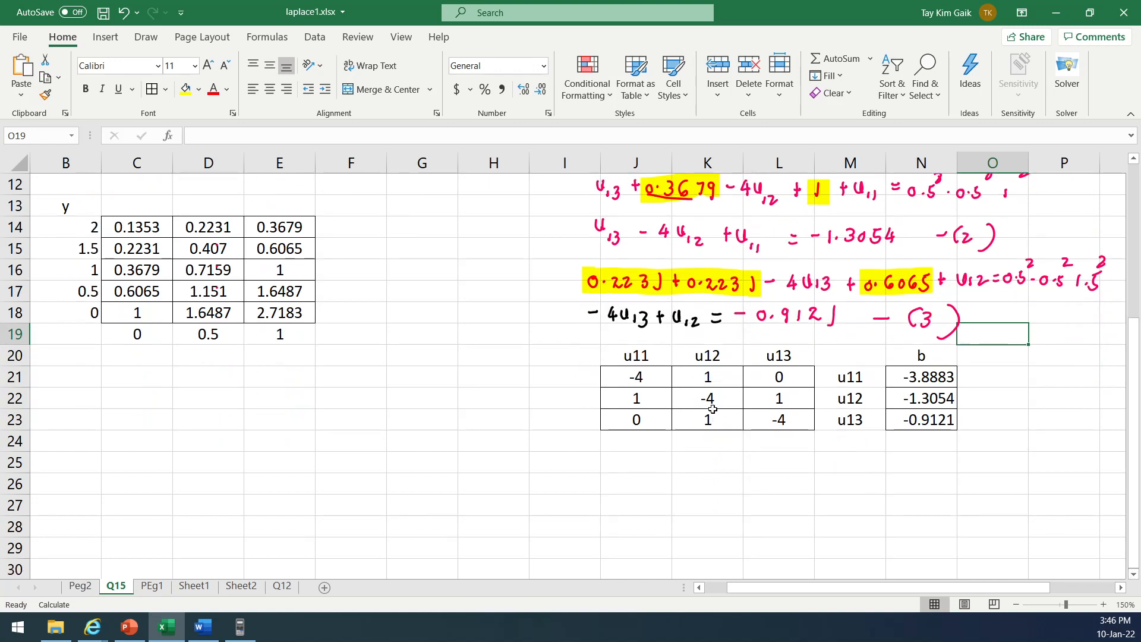
pyautogui.moveTo(853, 378); pyautogui.dragTo(852, 420)
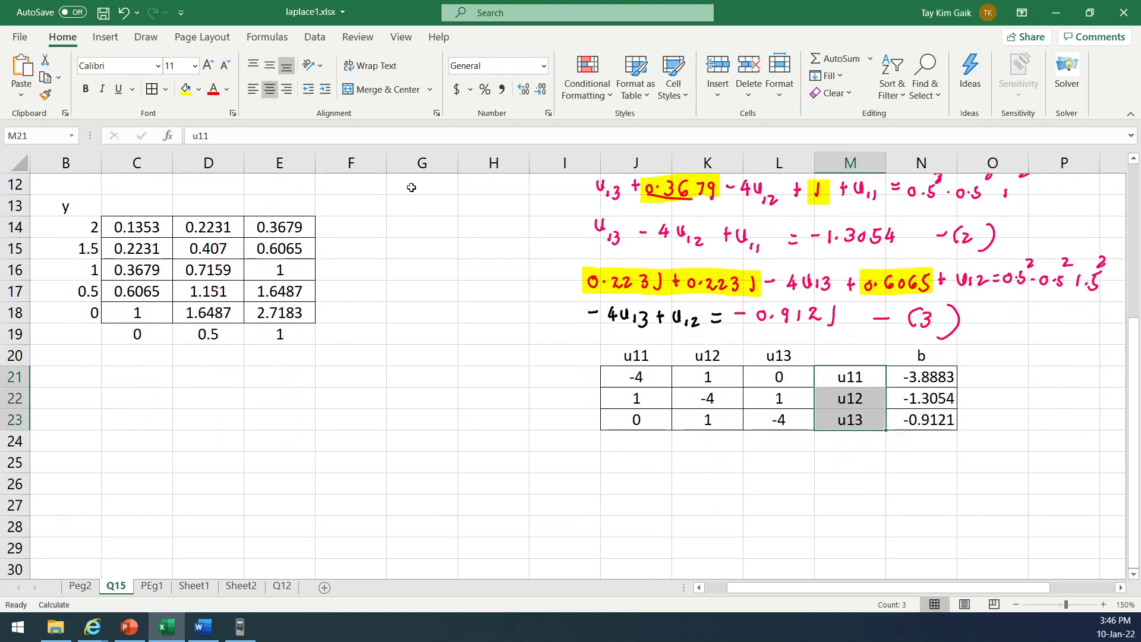
pyautogui.click(864, 504)
pyautogui.moveTo(838, 378); pyautogui.dragTo(841, 419)
pyautogui.hotkey('ctrl', 'c')
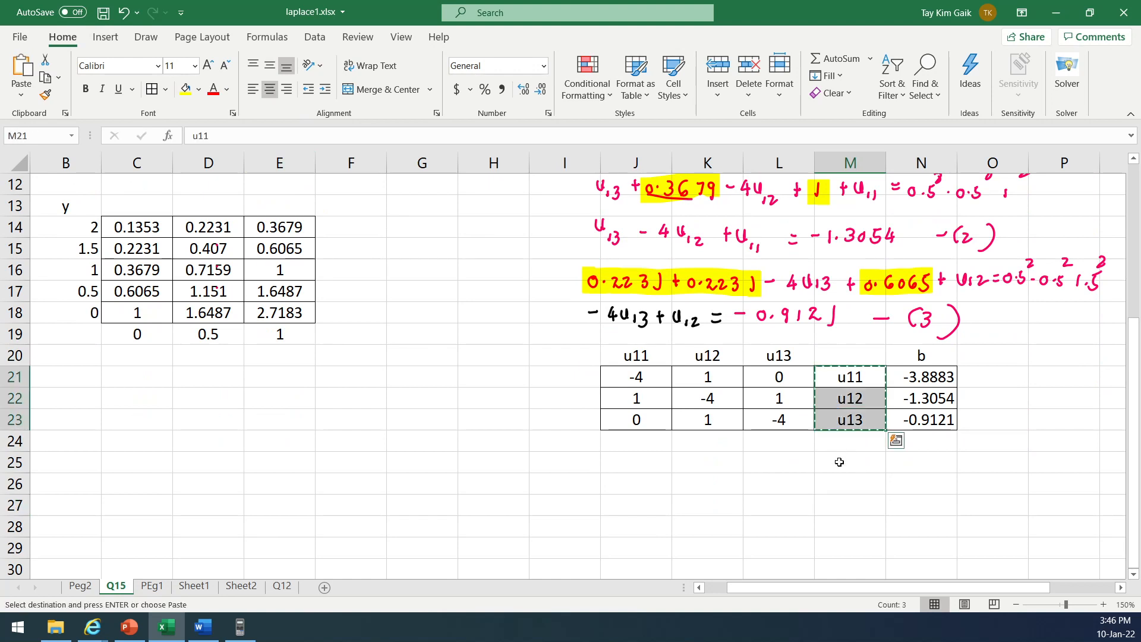
pyautogui.click(837, 462)
pyautogui.hotkey('ctrl', 'v')
# Step: Solve for the unknowns in N25:N27 with the array formula =MMULT(MINVERSE(J21:L23),N21:N23)
pyautogui.moveTo(896, 465); pyautogui.dragTo(906, 507)
pyautogui.write('=')
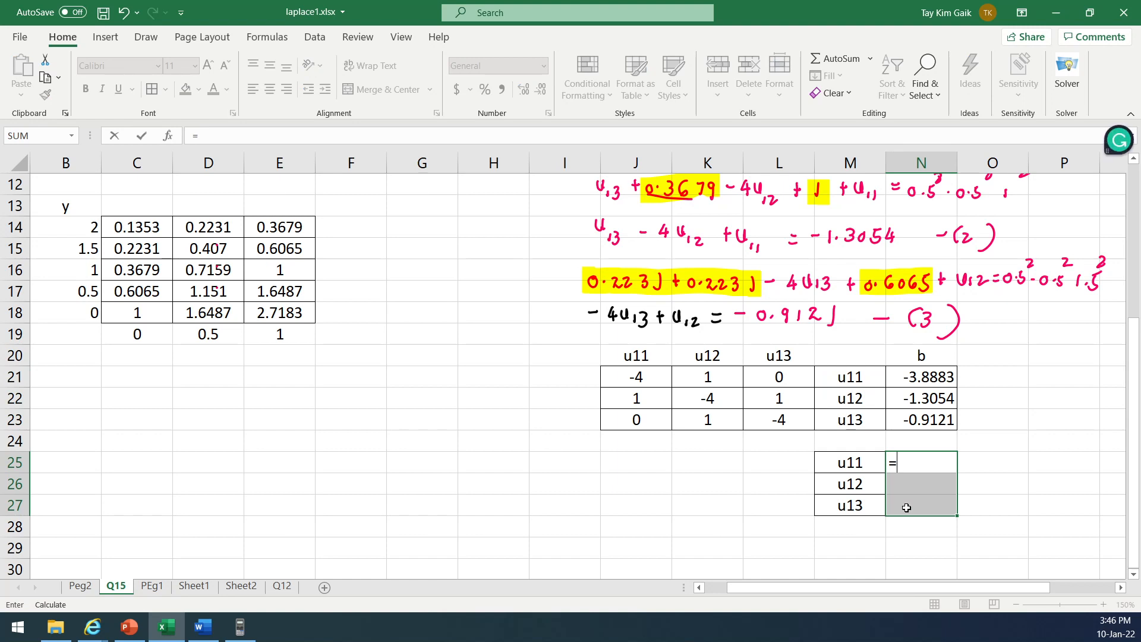
pyautogui.write('mmult')
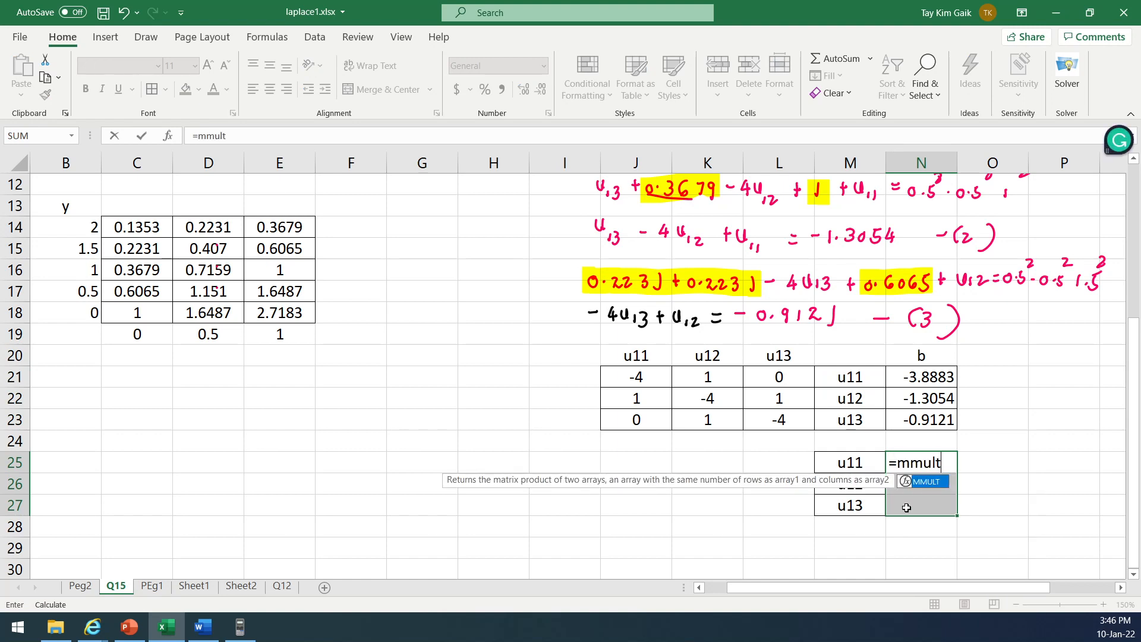
pyautogui.write('(mi')
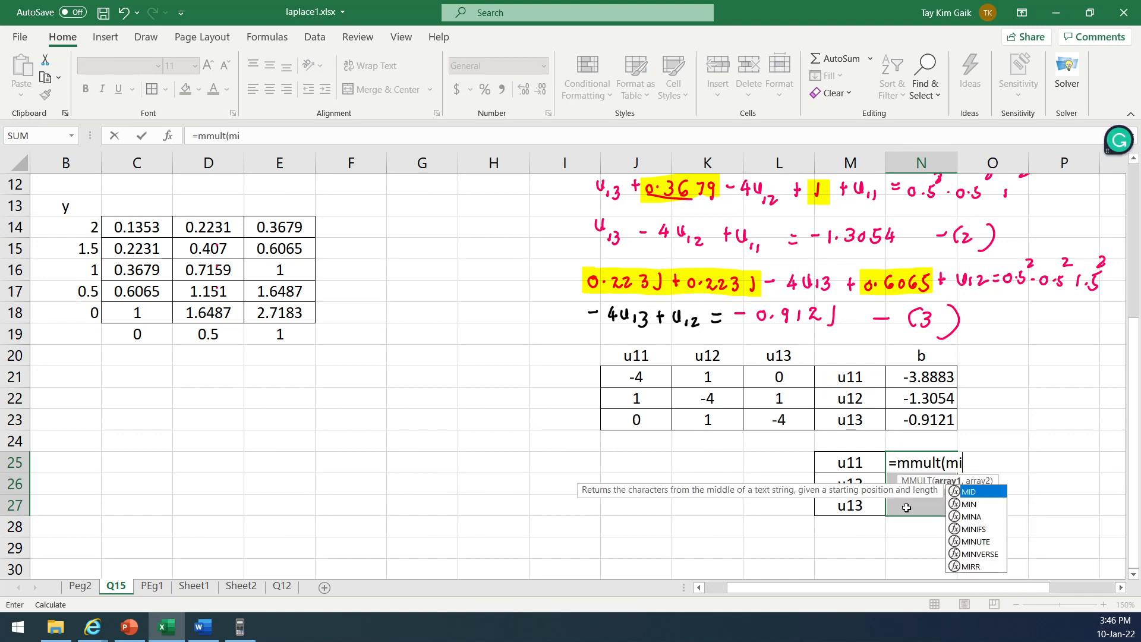
pyautogui.write('nverse(')
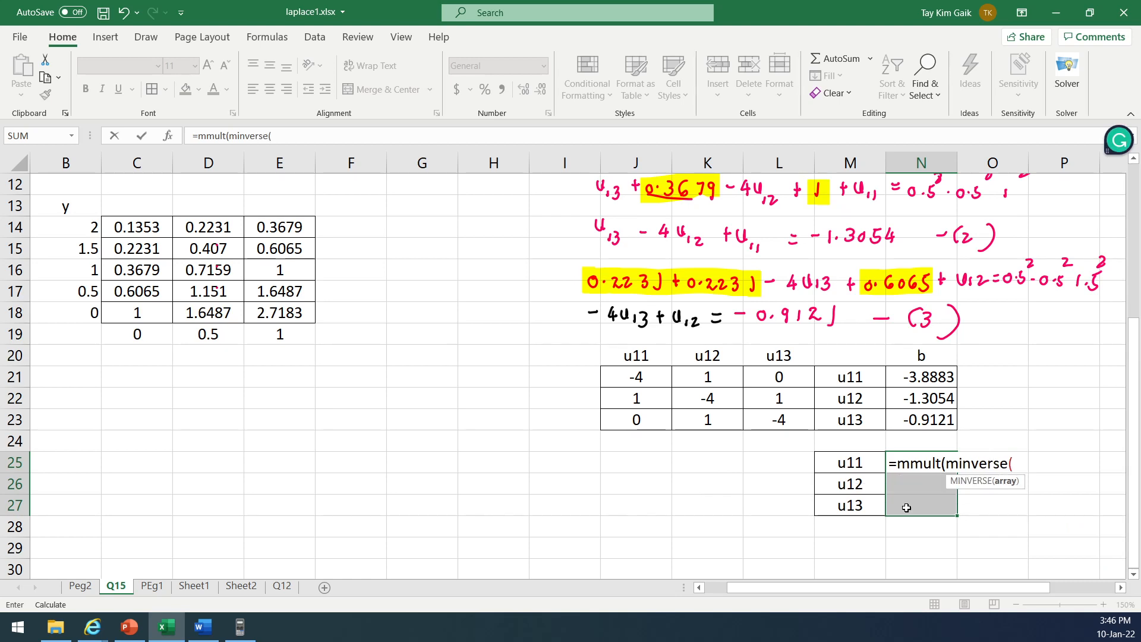
pyautogui.moveTo(637, 375); pyautogui.dragTo(777, 419)
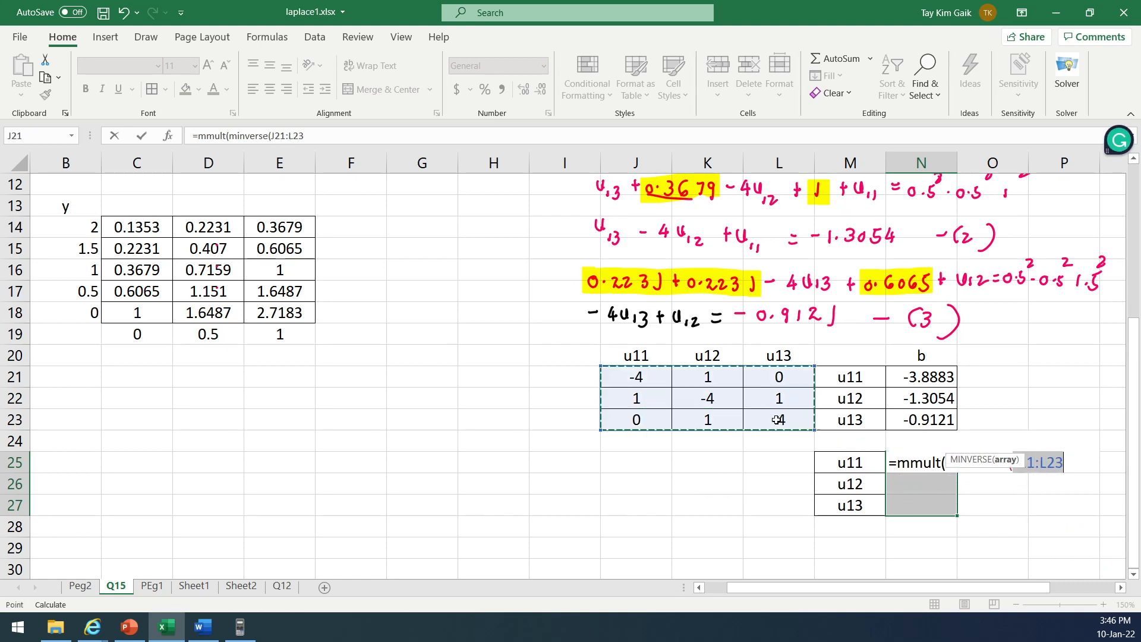
pyautogui.write(').')
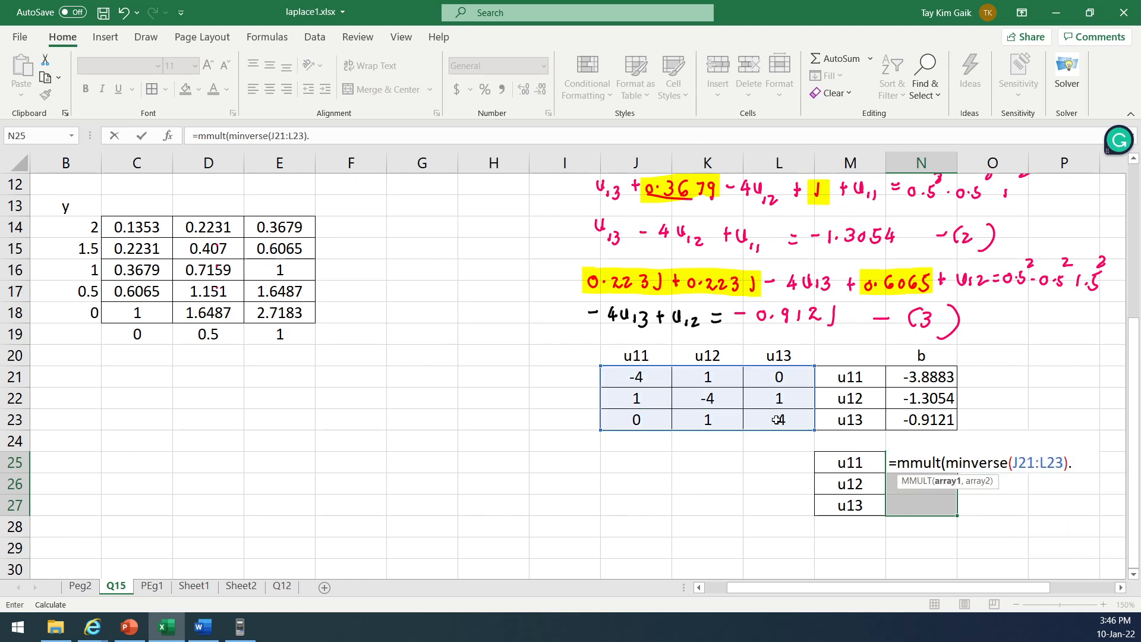
pyautogui.press('BackSpace')
pyautogui.write(',')
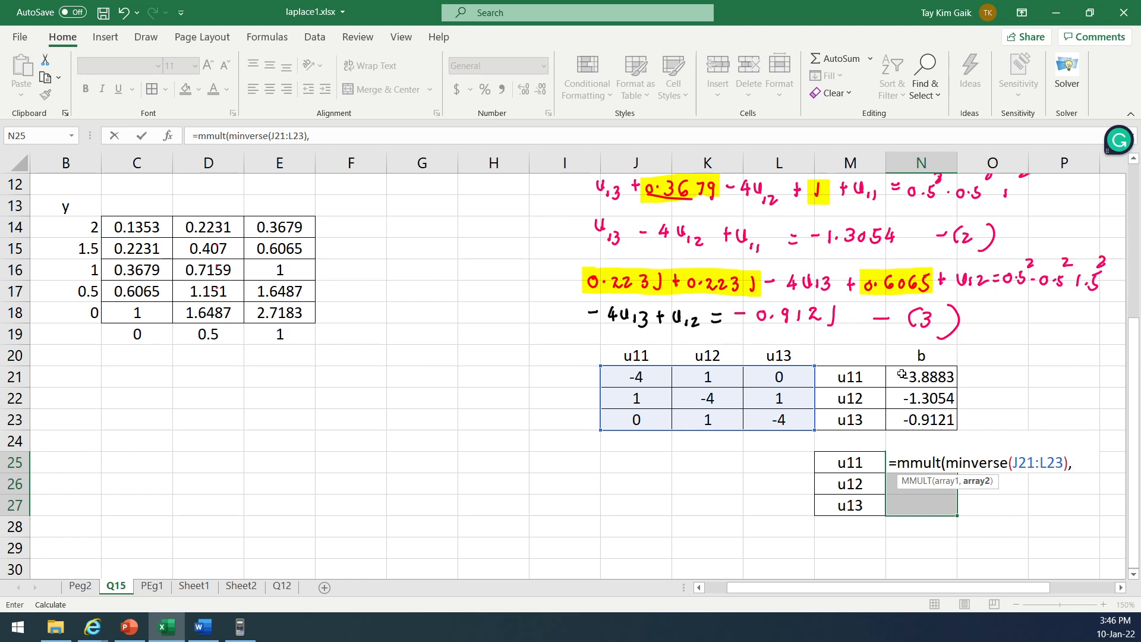
pyautogui.moveTo(903, 377); pyautogui.dragTo(913, 425)
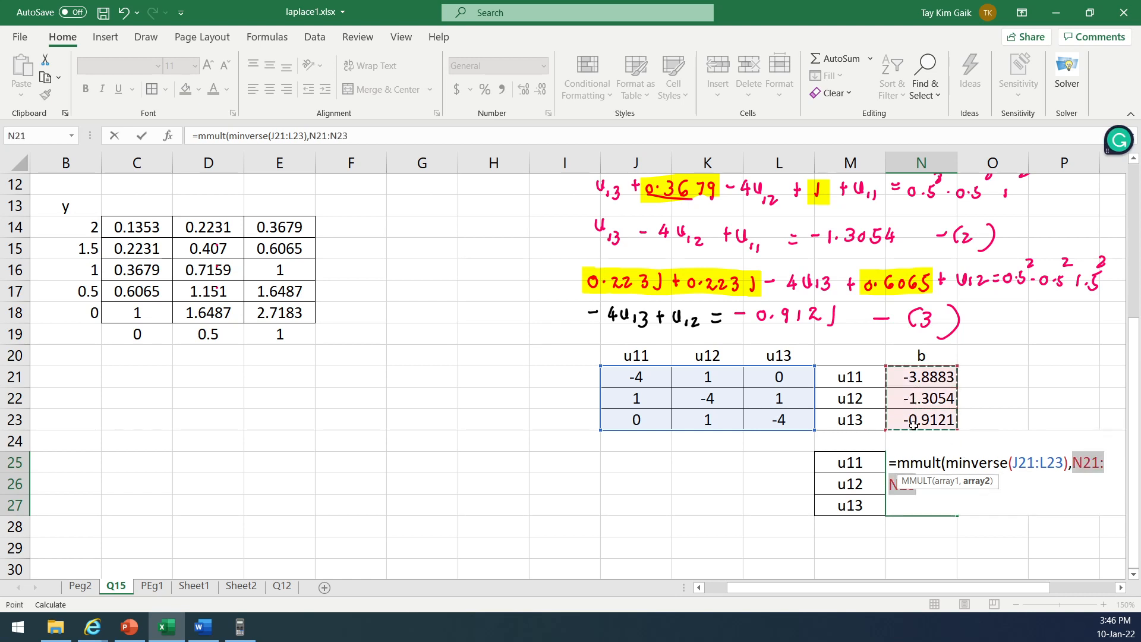
pyautogui.write(')')
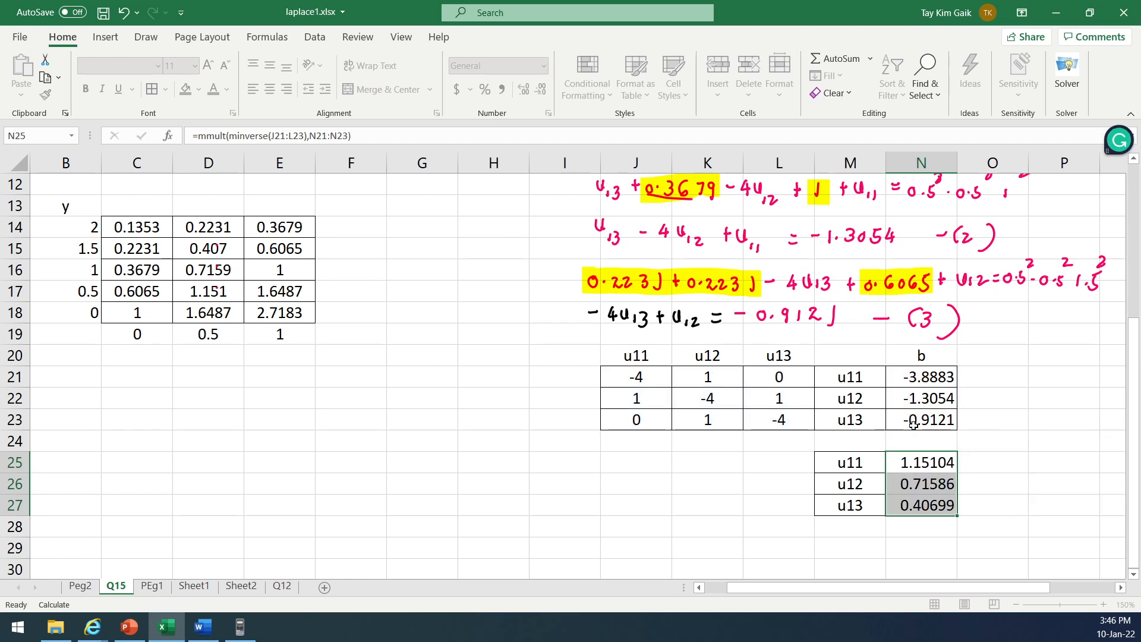
pyautogui.hotkey('ctrl', 'shift', 'Return')
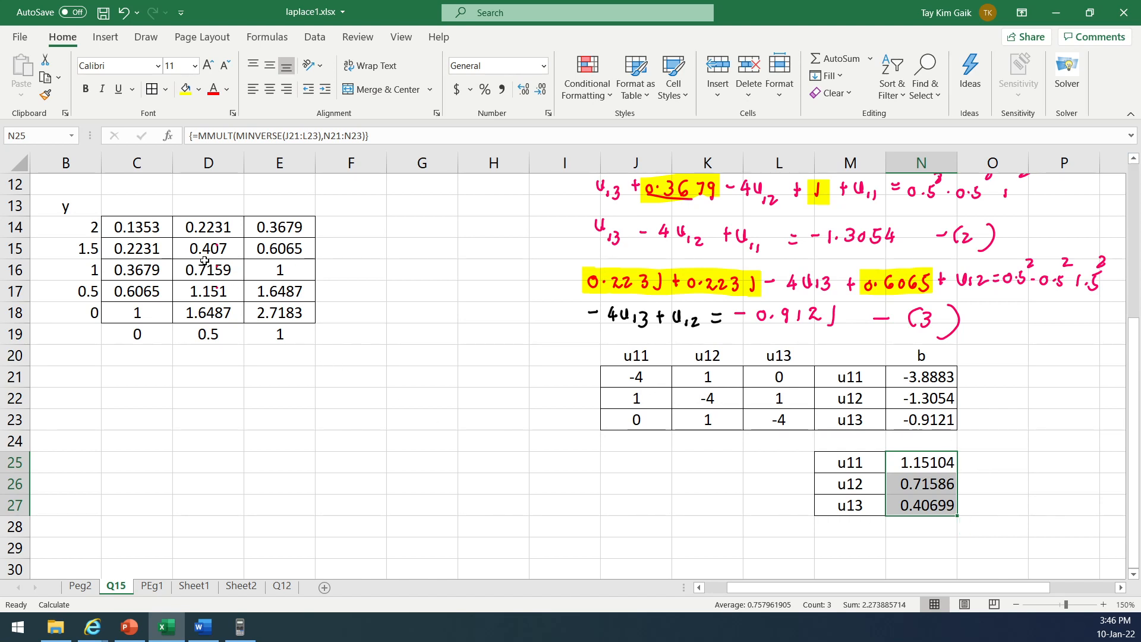
# Step: Fill D15:D17 yellow and compare those values with the matrix solution in N25:N27
pyautogui.moveTo(204, 248); pyautogui.dragTo(208, 286)
pyautogui.click(185, 89)
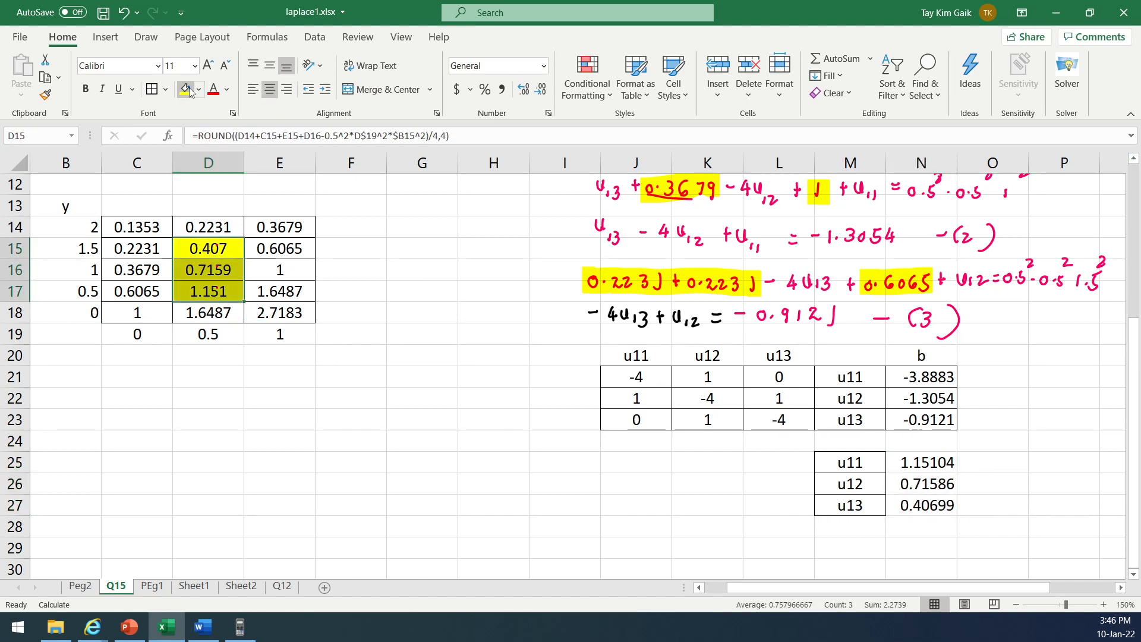
pyautogui.click(934, 469)
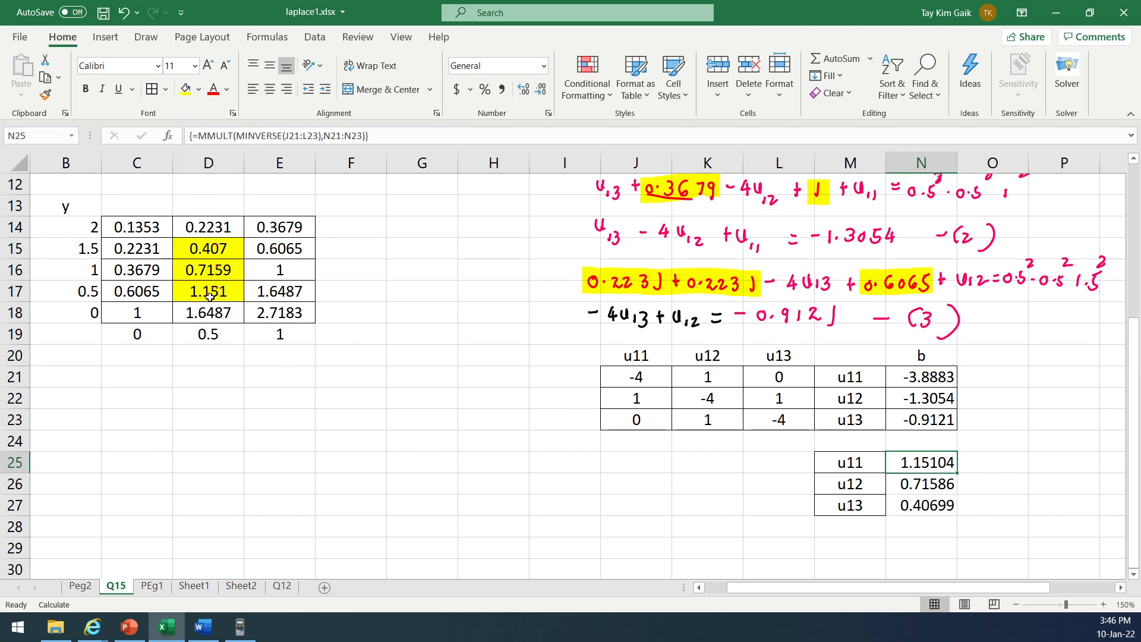
pyautogui.click(933, 484)
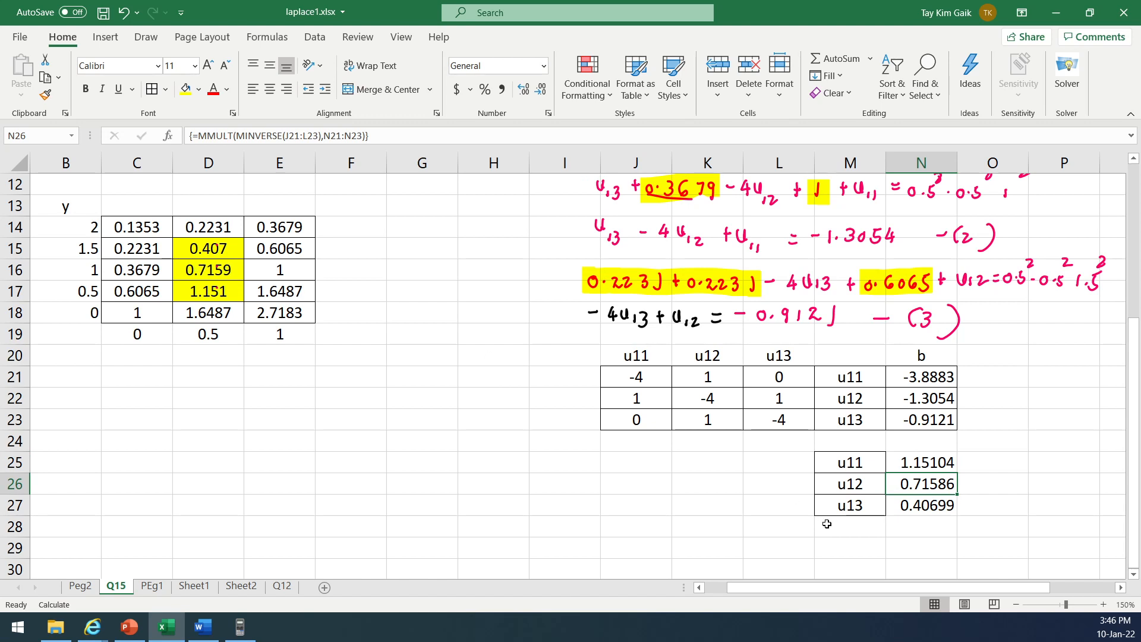
# Step: Clear the whole array formula from N25:N27
pyautogui.click(920, 459)
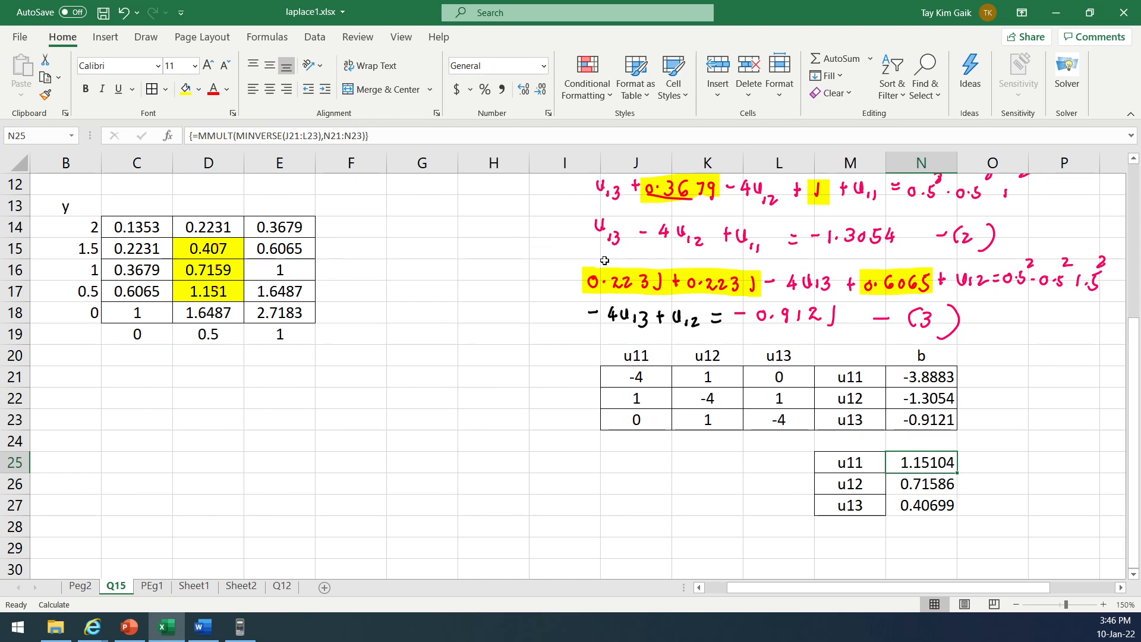
pyautogui.press('Delete')
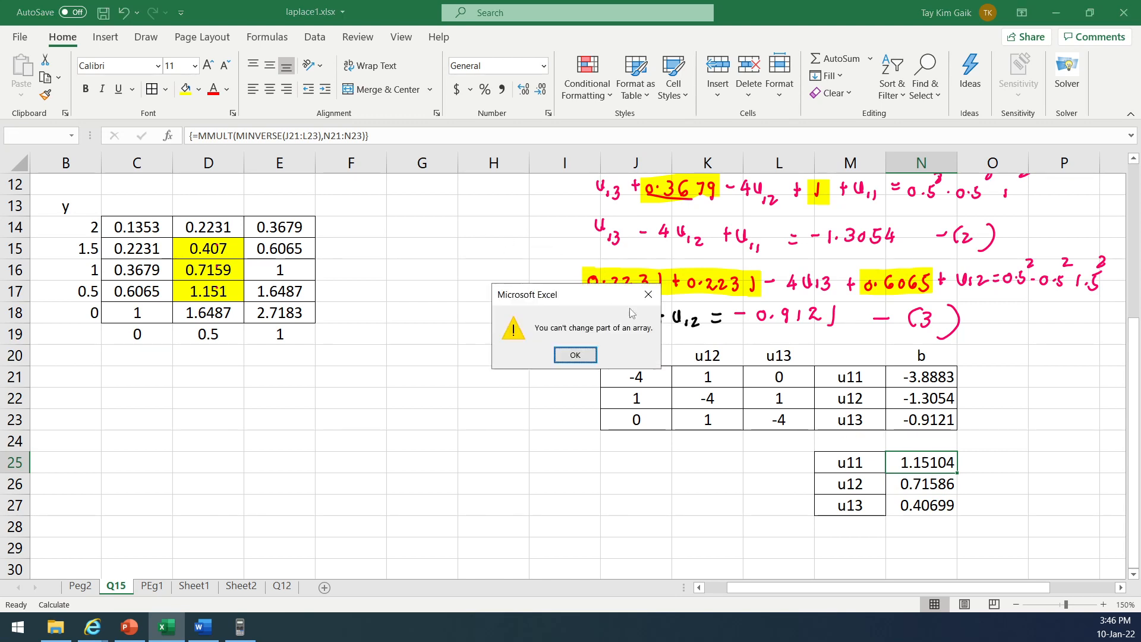
pyautogui.click(581, 356)
pyautogui.moveTo(945, 463); pyautogui.dragTo(947, 504)
pyautogui.press('Delete')
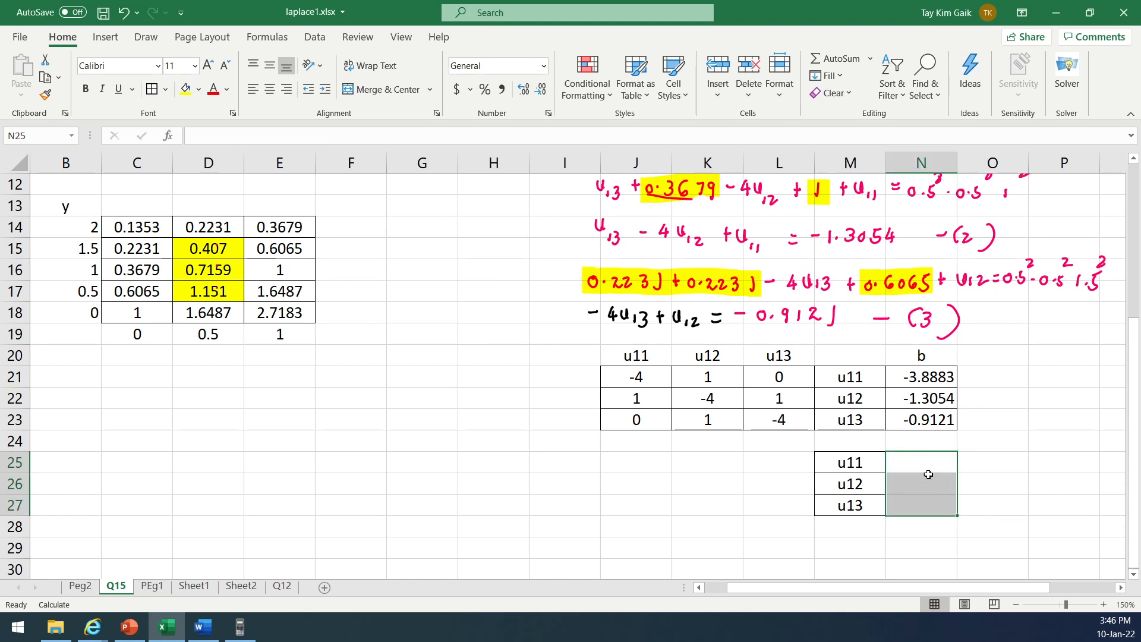
# Step: Enter the array formula =ROUND(MMULT(MINVERSE(J21:L23),N21:N23),4) in N25
pyautogui.click(921, 462)
pyautogui.write('=')
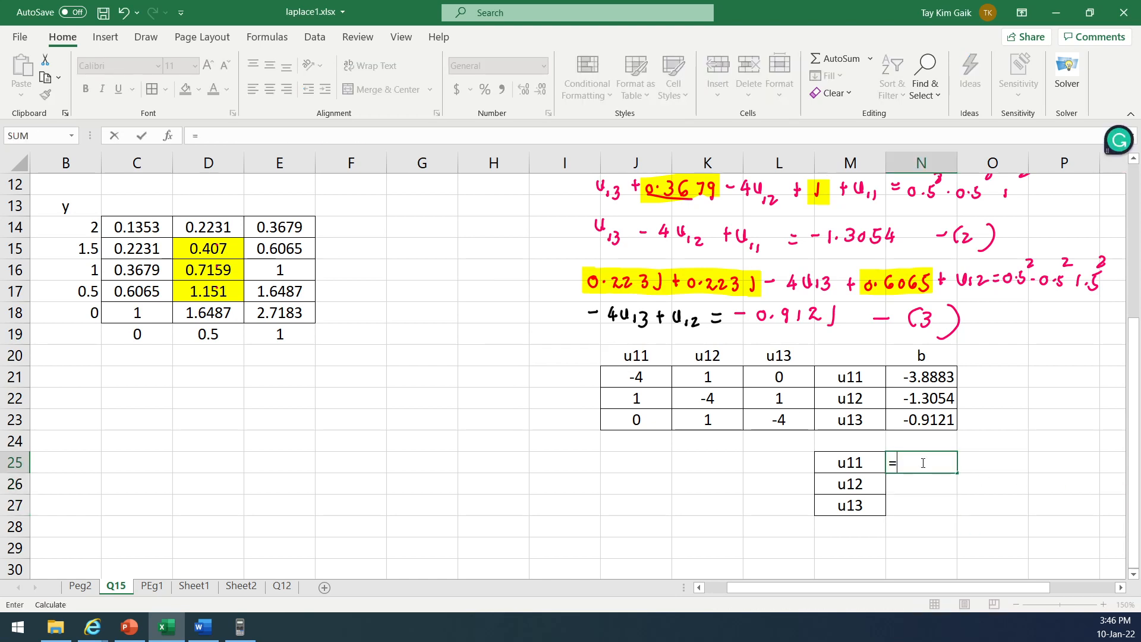
pyautogui.write('round')
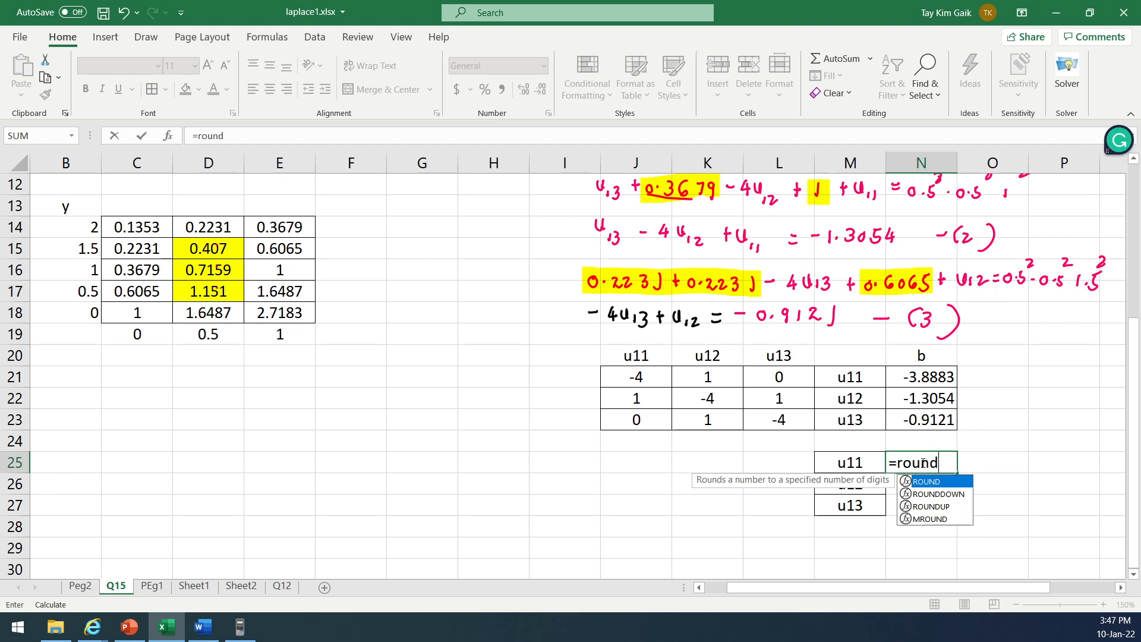
pyautogui.write('(mmult')
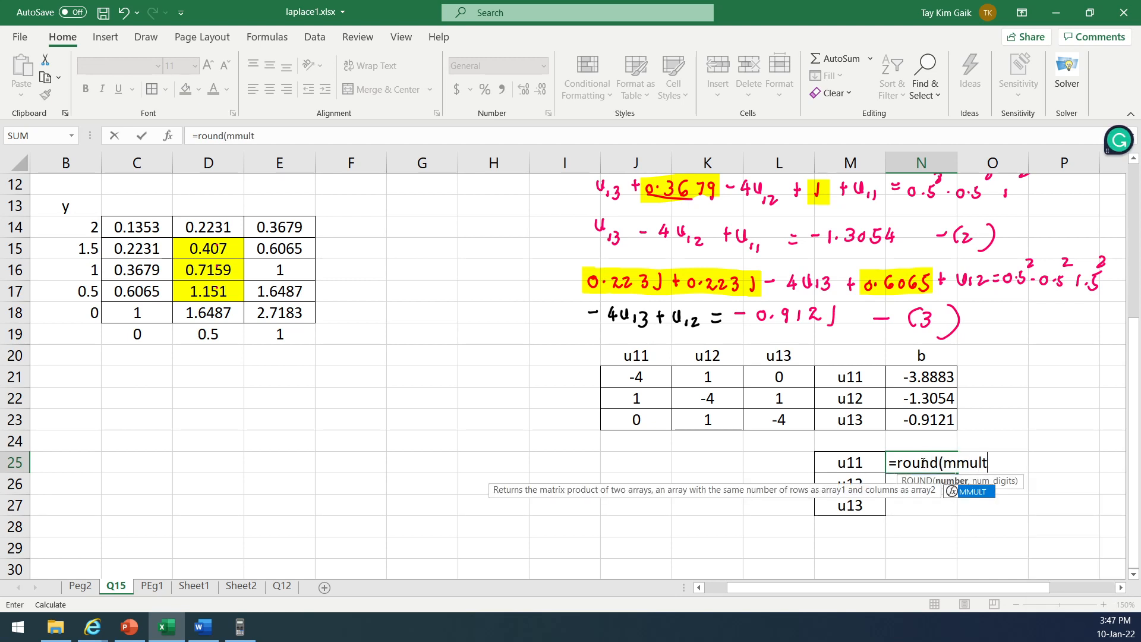
pyautogui.write('(')
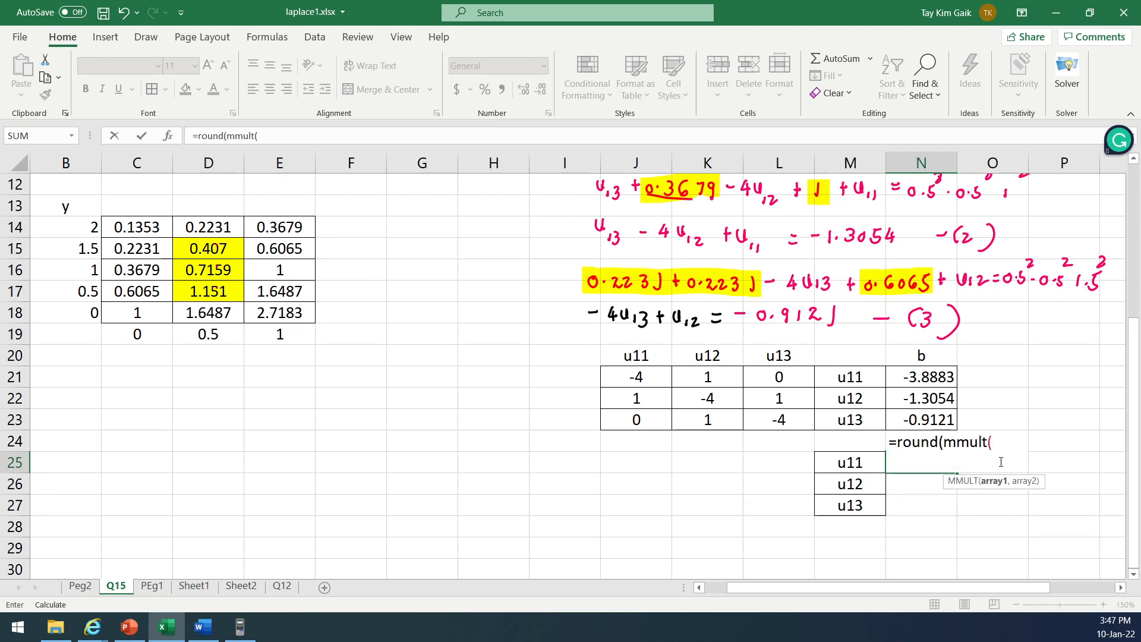
pyautogui.write('mibverse')
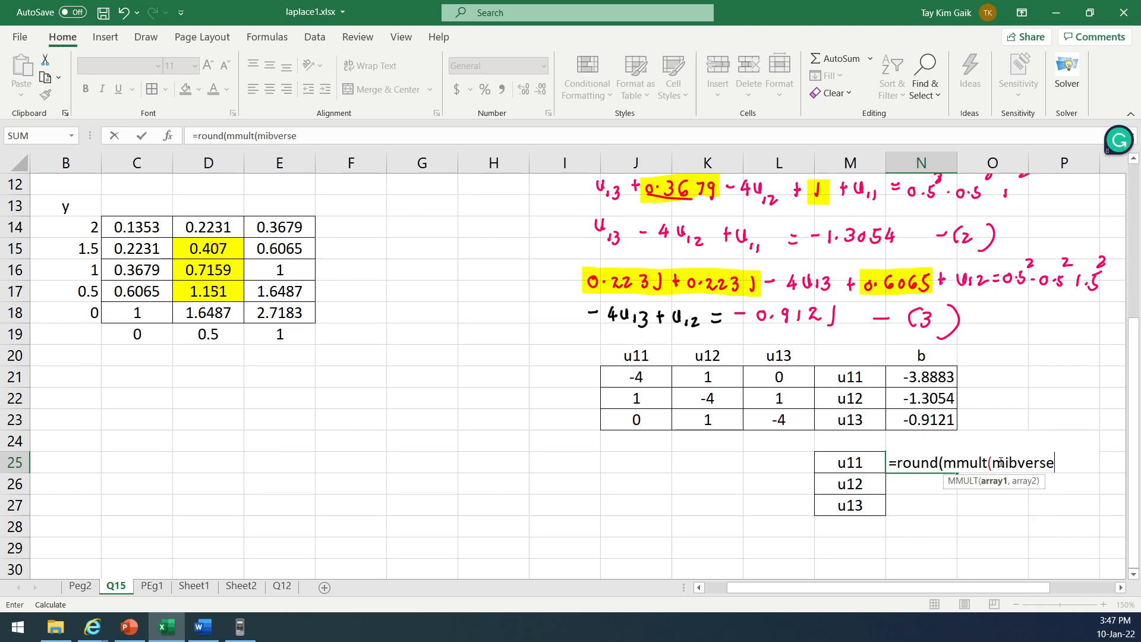
pyautogui.press('BackSpace')
pyautogui.press('BackSpace')
pyautogui.press('BackSpace')
pyautogui.press('BackSpace')
pyautogui.press('BackSpace')
pyautogui.press('BackSpace')
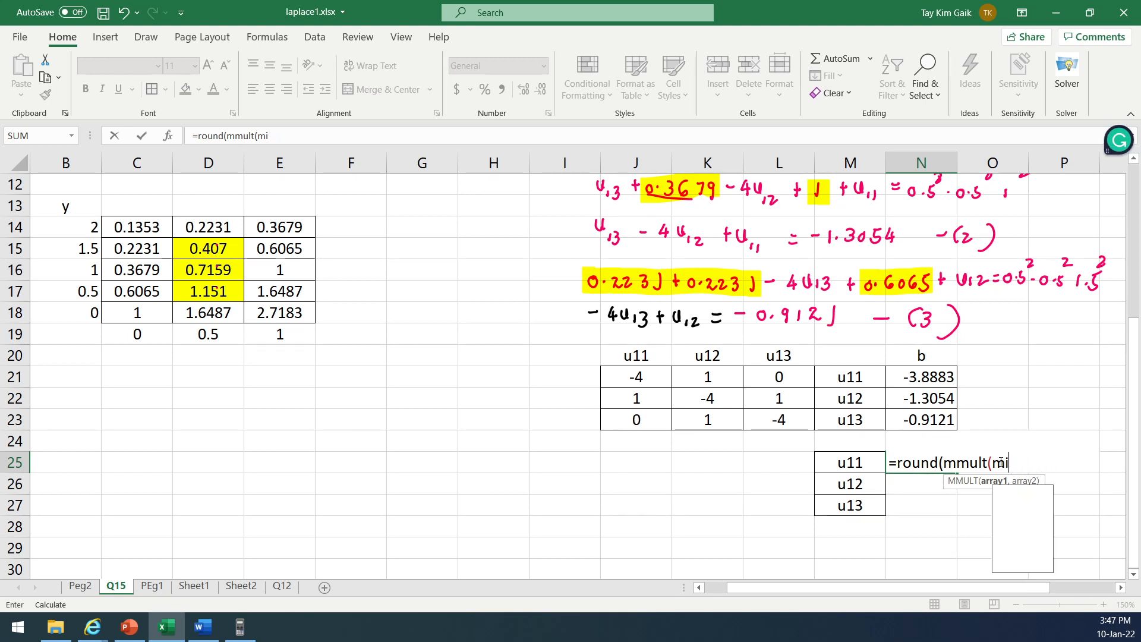
pyautogui.write('nverse')
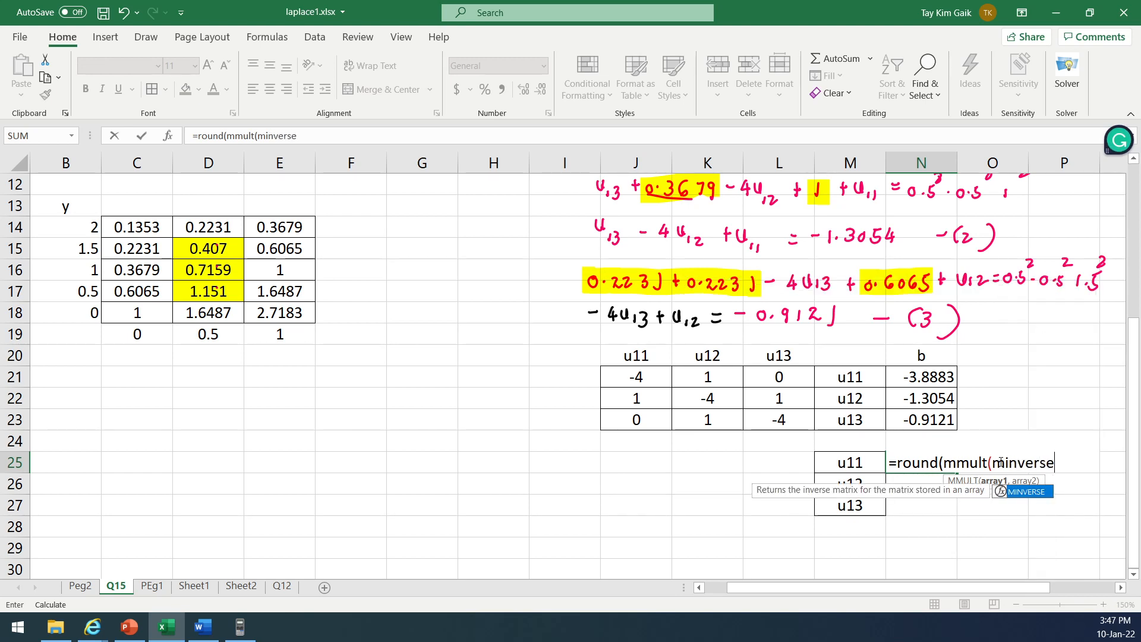
pyautogui.write('(')
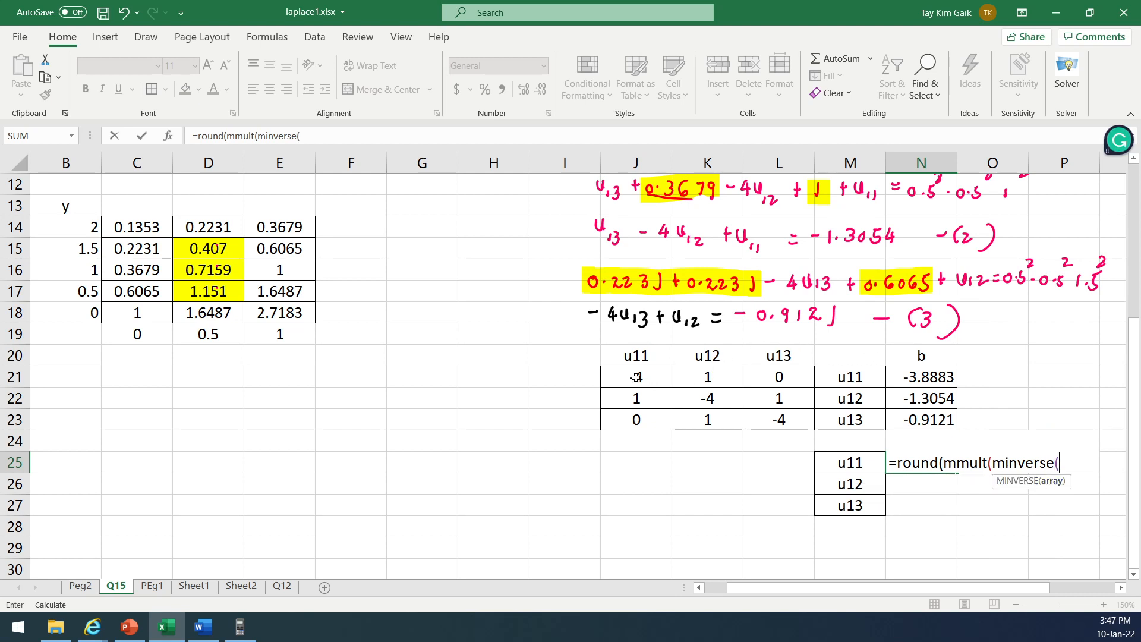
pyautogui.moveTo(635, 378); pyautogui.dragTo(797, 420)
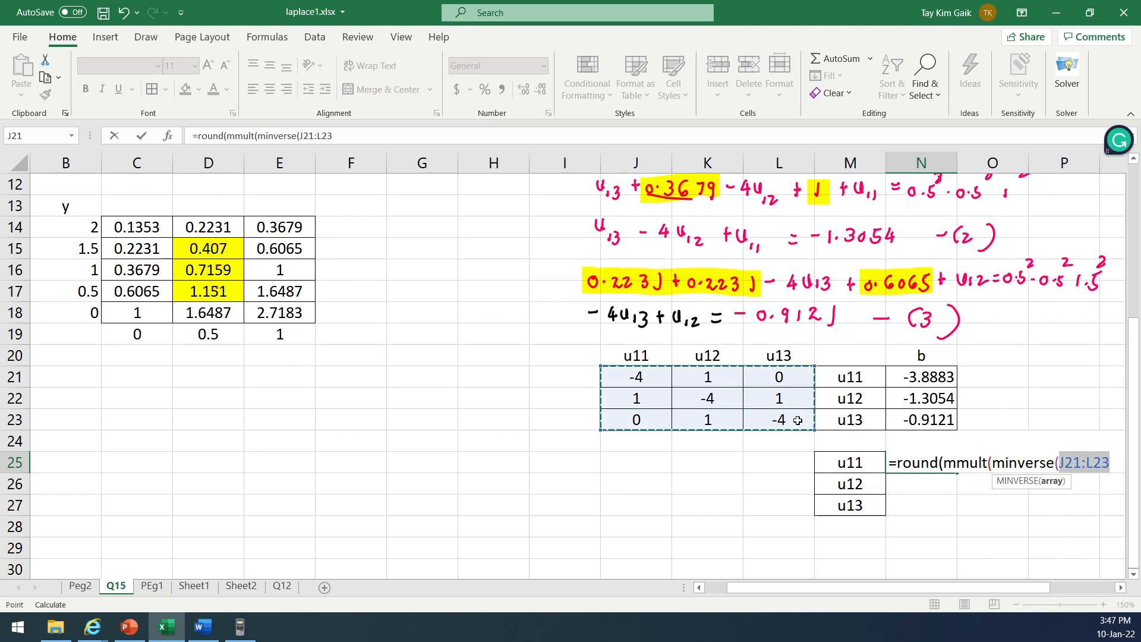
pyautogui.write('),')
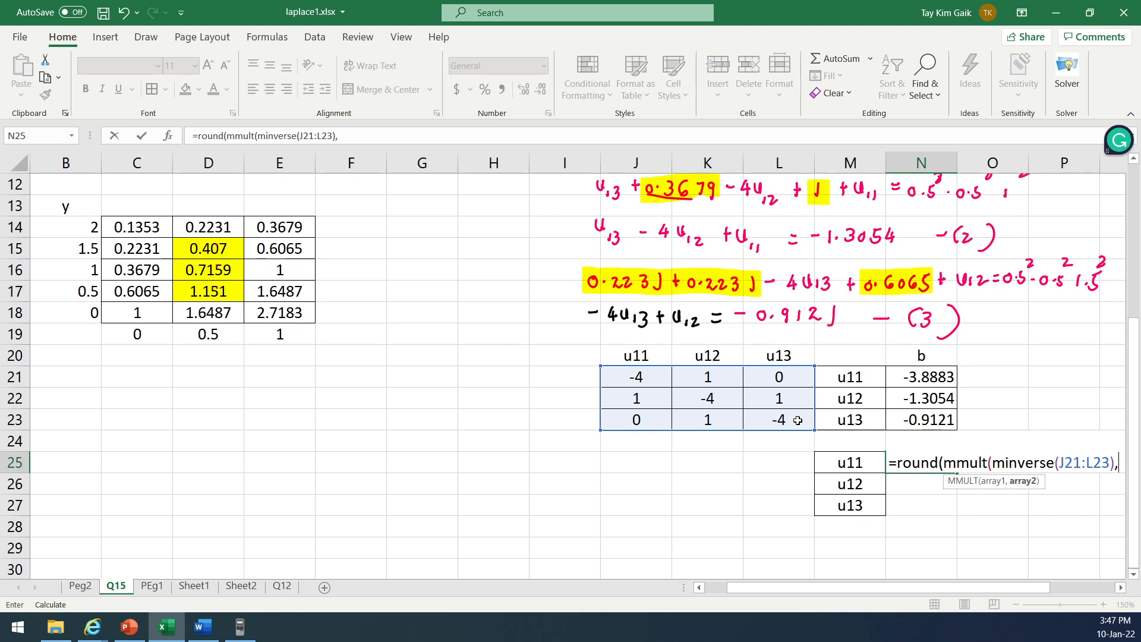
pyautogui.moveTo(939, 373); pyautogui.dragTo(931, 412)
pyautogui.write(')')
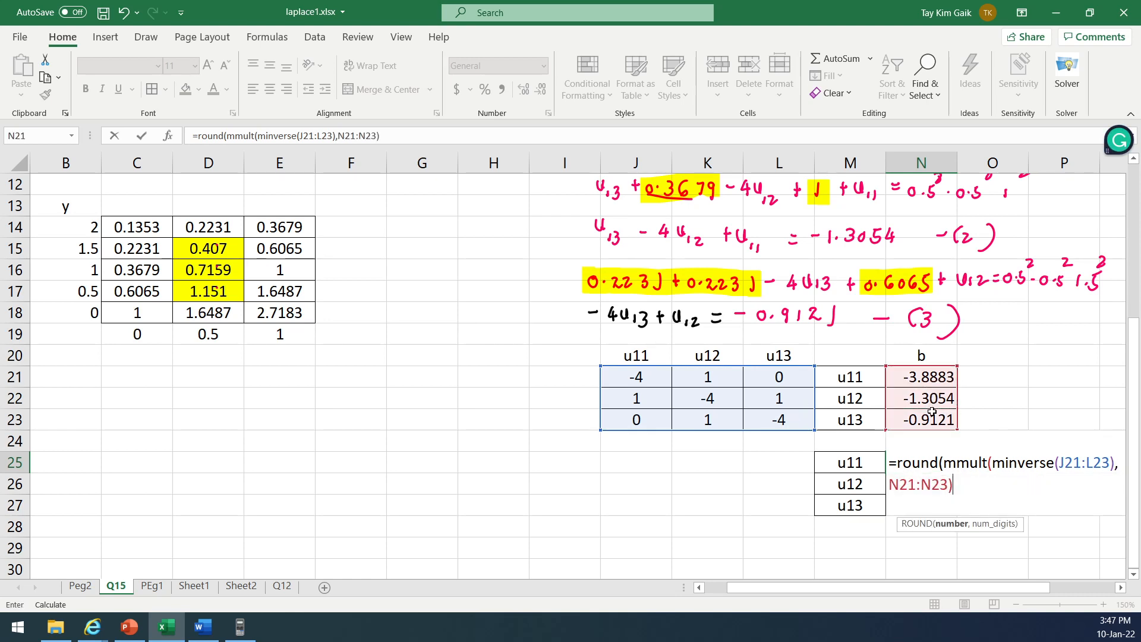
pyautogui.write(',4)')
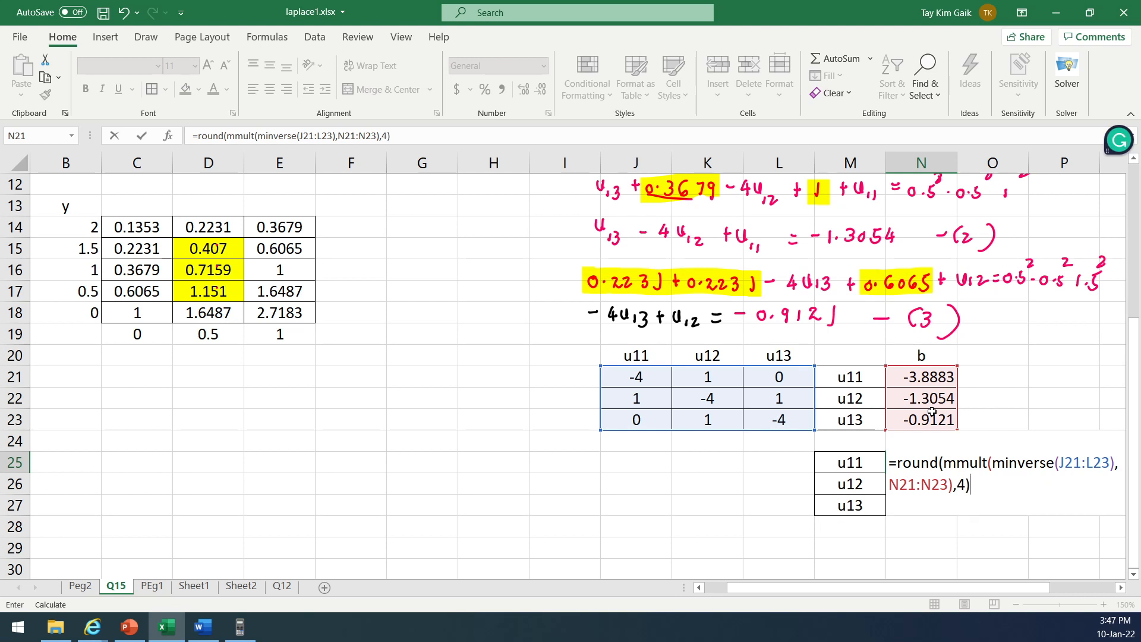
pyautogui.hotkey('ctrl', 'shift', 'Return')
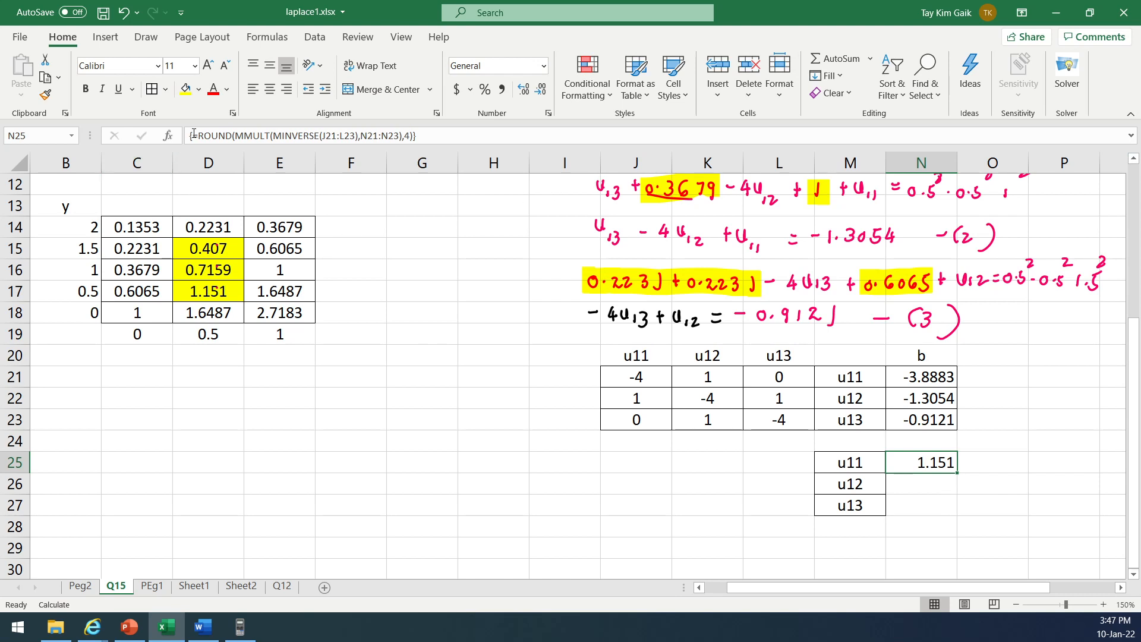
# Step: Cut the rounding formula out of N25 and re-enter it as one array formula across N25:N27
pyautogui.moveTo(194, 136); pyautogui.dragTo(419, 135)
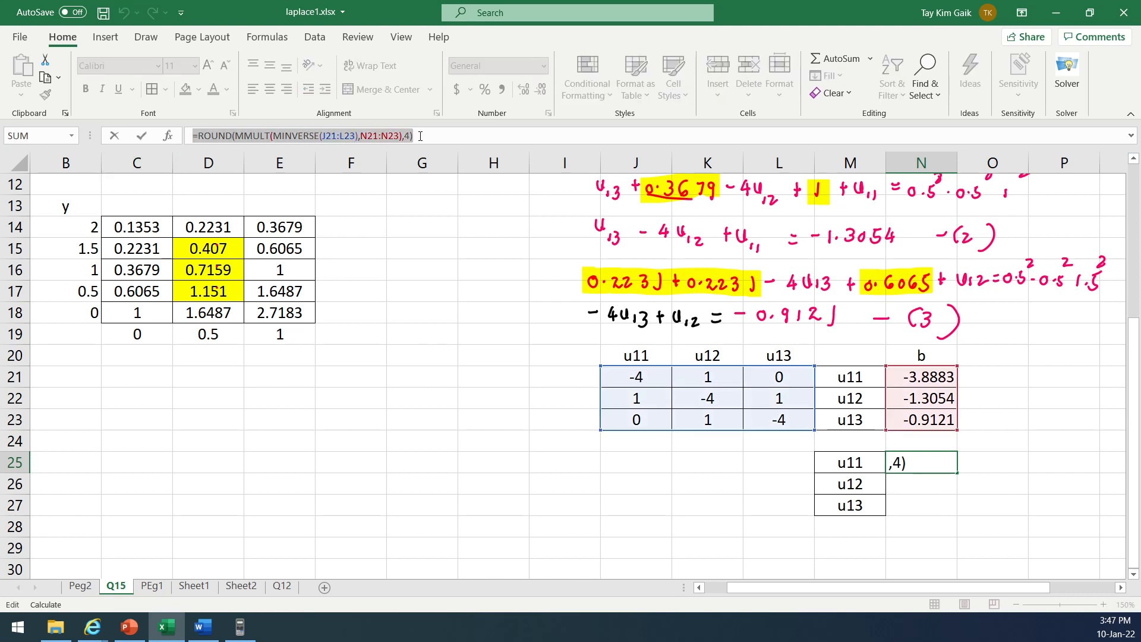
pyautogui.hotkey('ctrl', 'x')
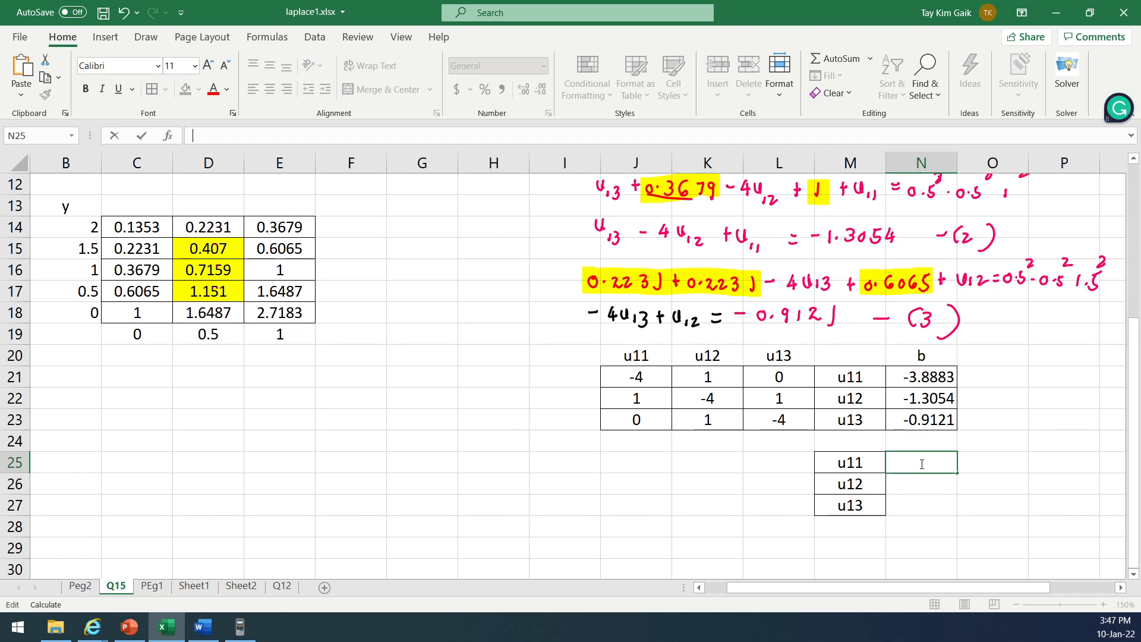
pyautogui.click(984, 496)
pyautogui.moveTo(897, 456); pyautogui.dragTo(904, 502)
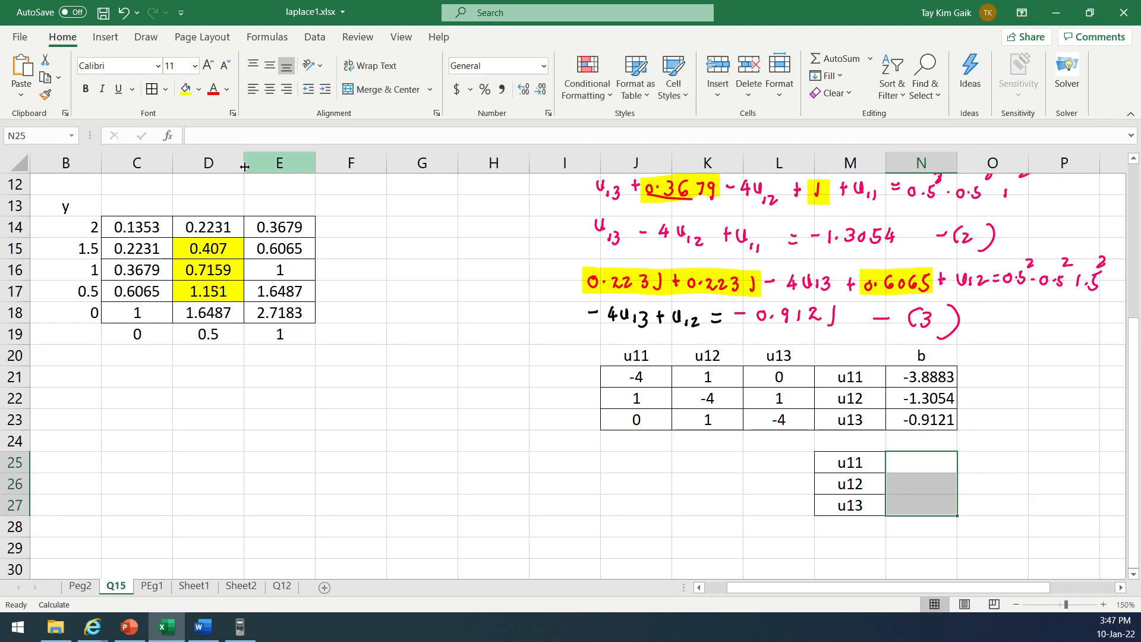
pyautogui.click(209, 135)
pyautogui.hotkey('ctrl', 'v')
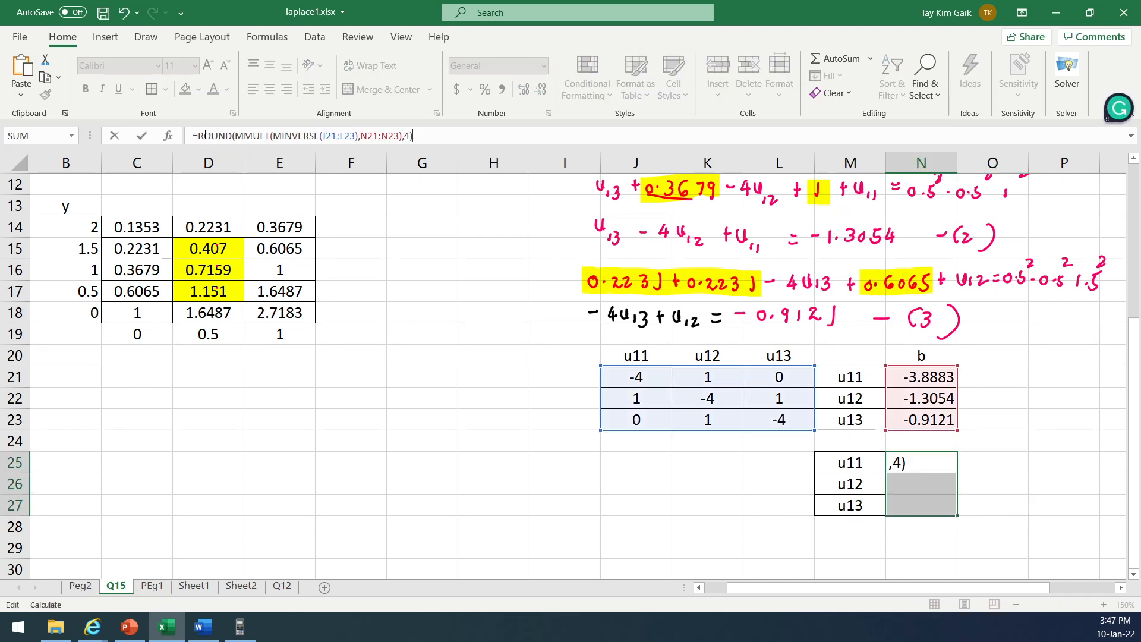
pyautogui.click(270, 136)
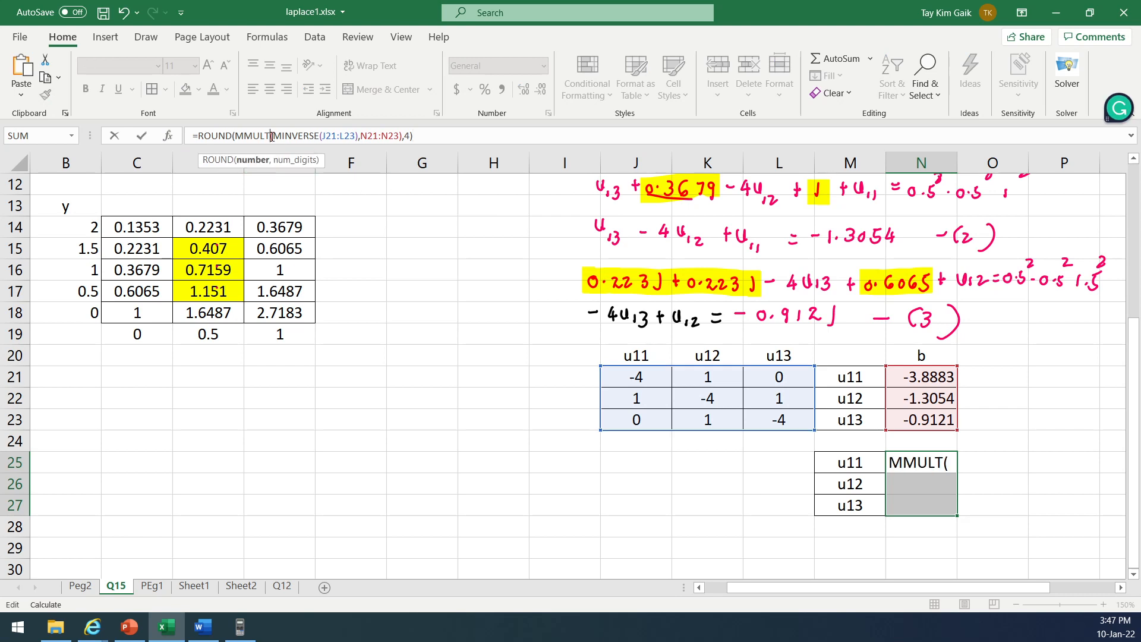
pyautogui.hotkey('ctrl', 'shift', 'Return')
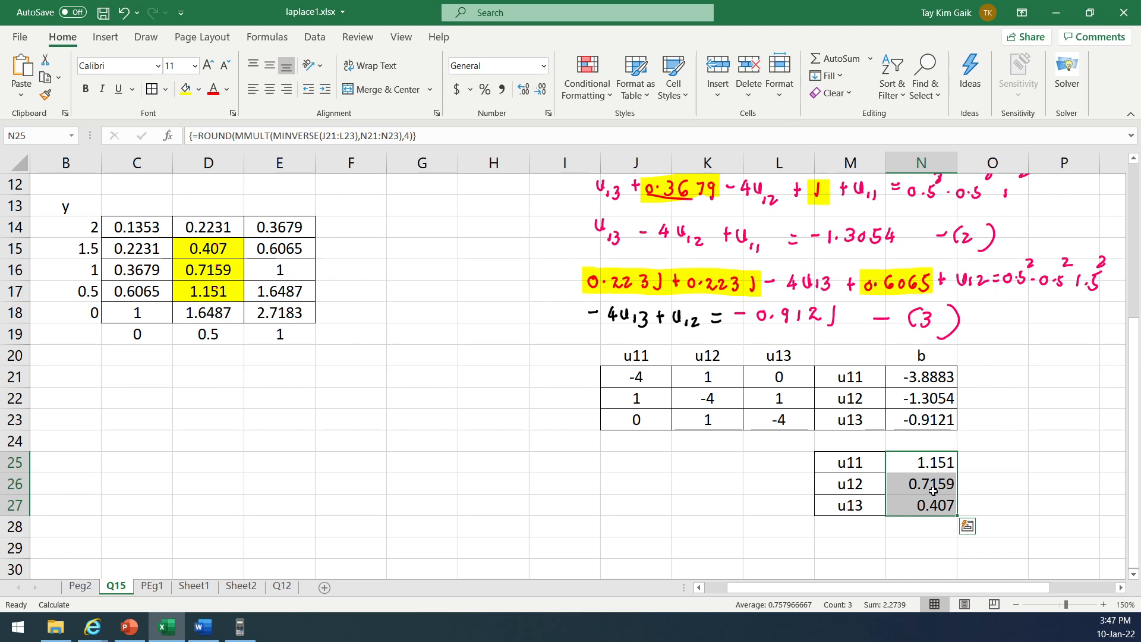
pyautogui.click(982, 512)
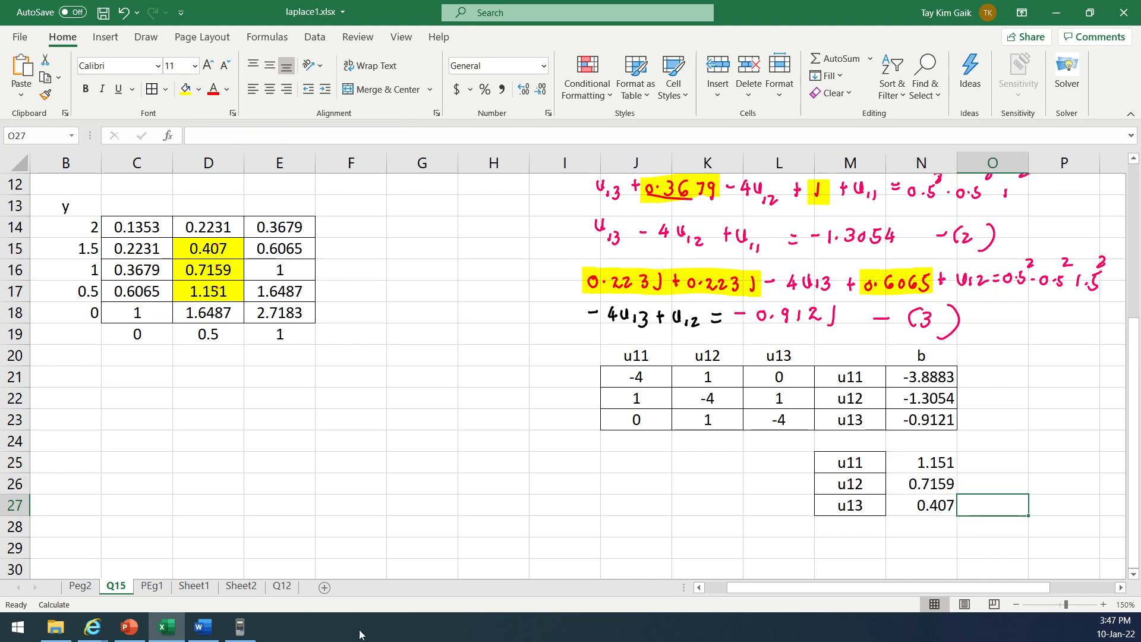
# Step: Switch to the fx-570/991EX Emulator and start its simultaneous equation solver with 3 unknowns
pyautogui.click(250, 624)
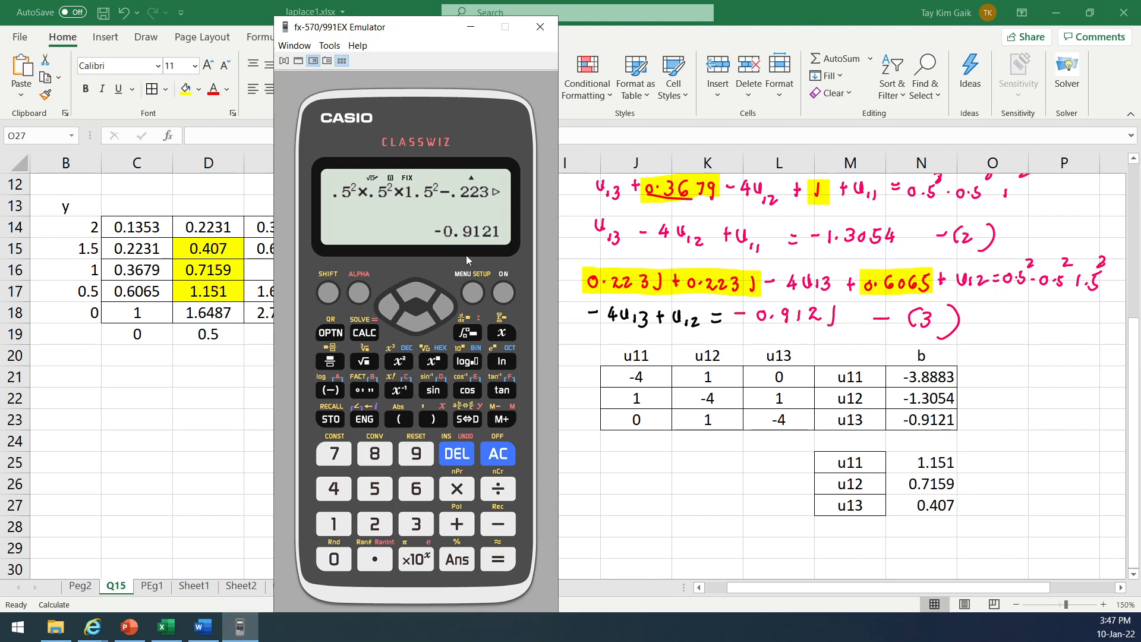
pyautogui.click(470, 296)
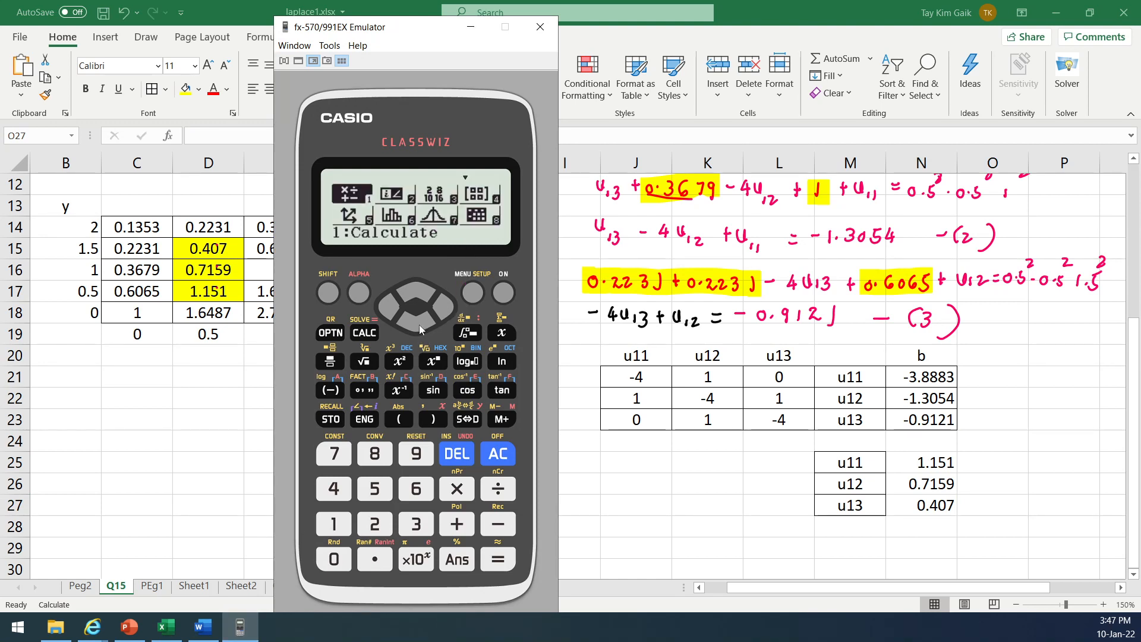
pyautogui.click(420, 326)
pyautogui.click(447, 308)
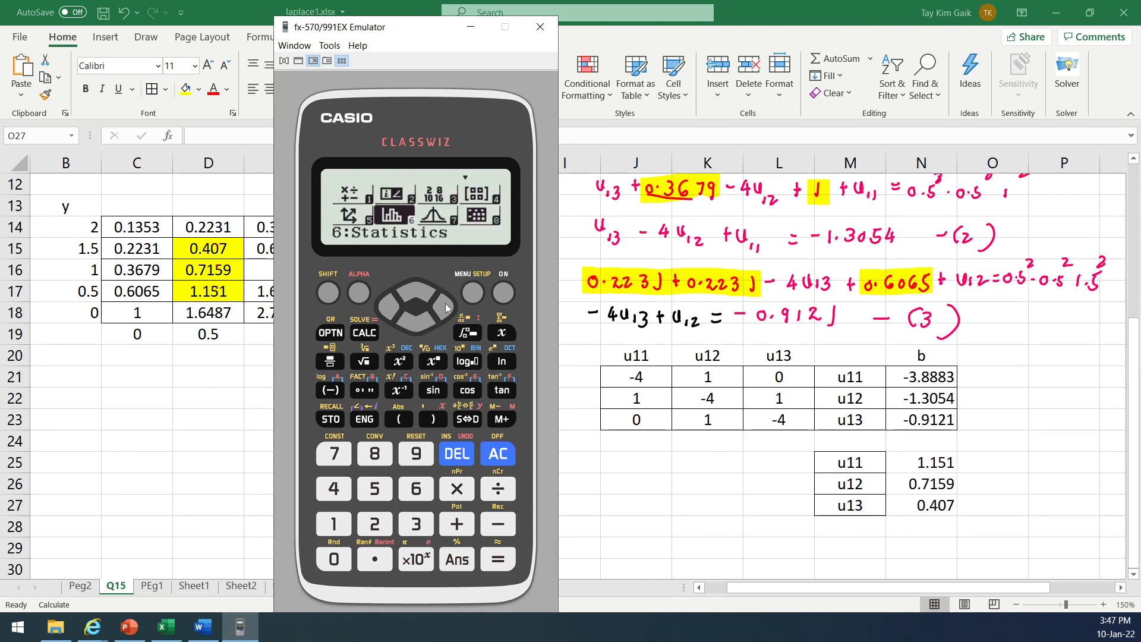
pyautogui.click(447, 307)
pyautogui.click(447, 308)
pyautogui.click(446, 307)
pyautogui.click(447, 308)
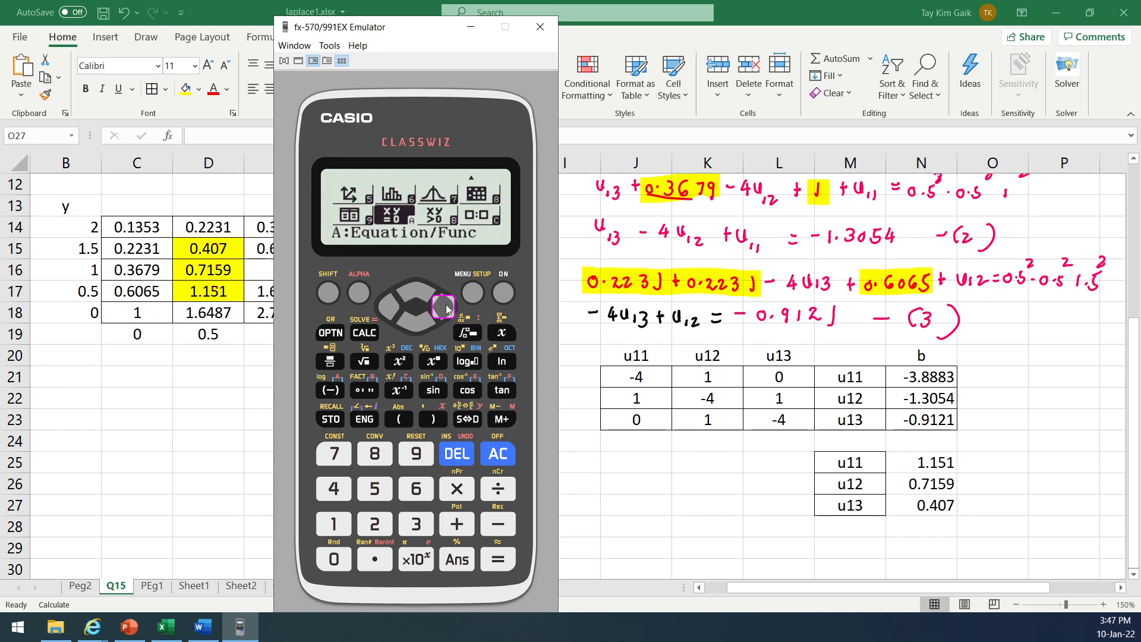
pyautogui.click(498, 559)
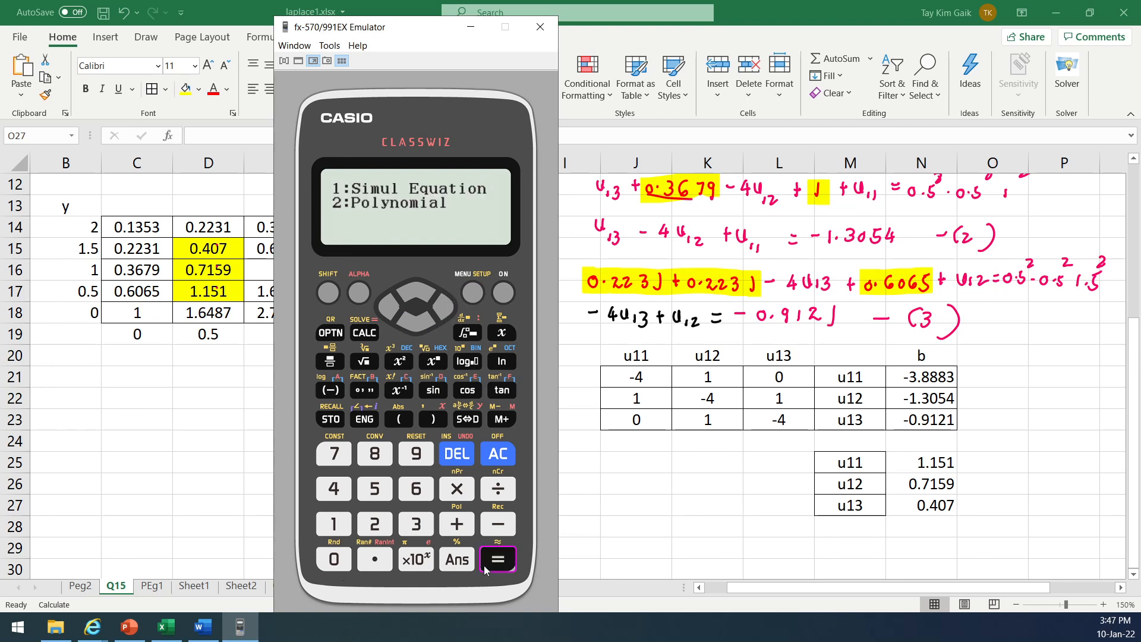
pyautogui.click(333, 528)
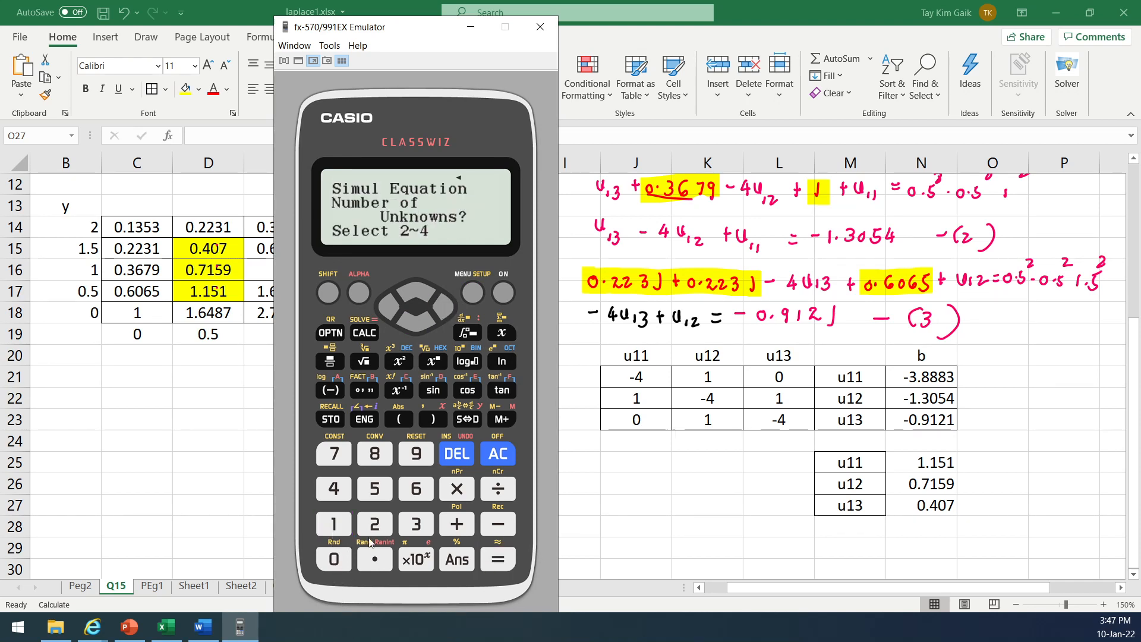
pyautogui.click(418, 529)
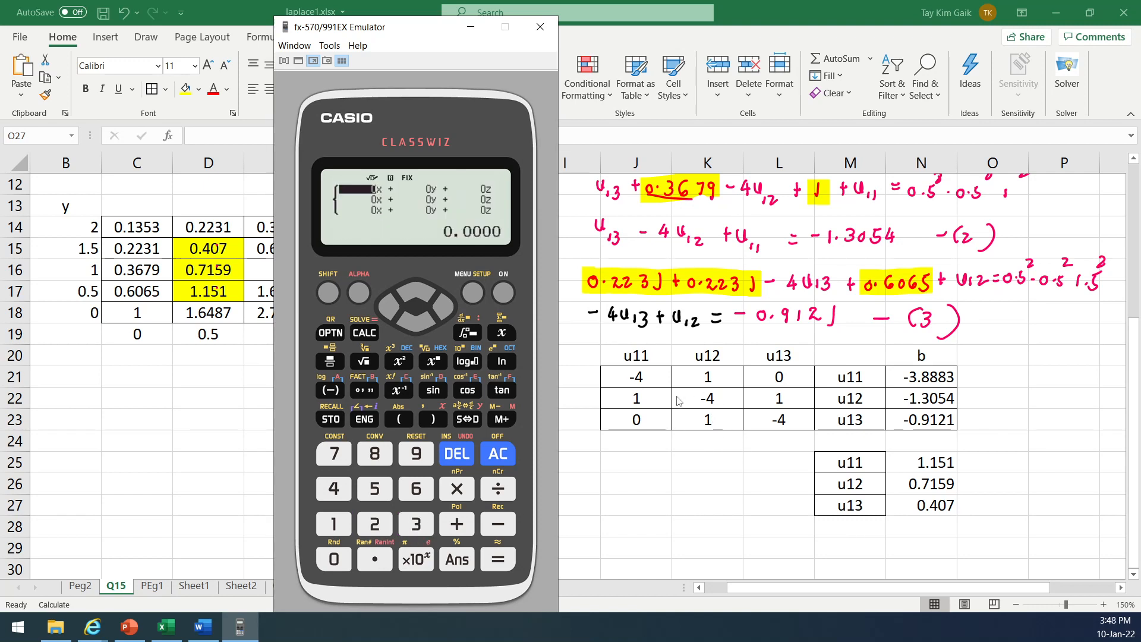
pyautogui.click(330, 390)
pyautogui.click(333, 488)
pyautogui.click(340, 529)
pyautogui.click(498, 559)
pyautogui.click(348, 561)
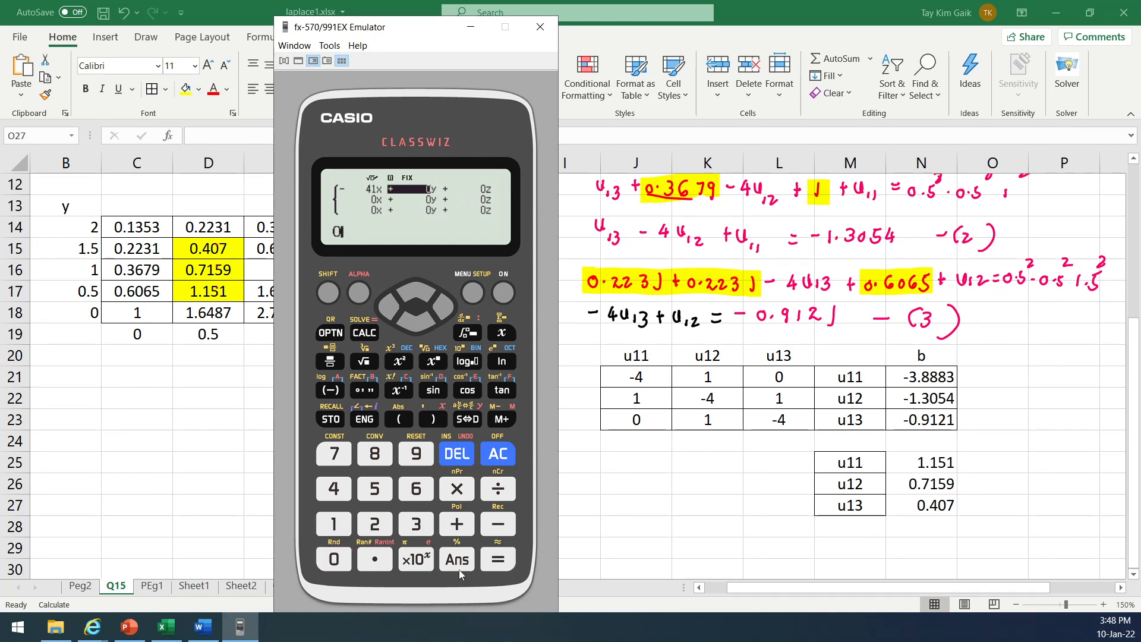
pyautogui.click(502, 569)
pyautogui.click(331, 389)
pyautogui.click(416, 523)
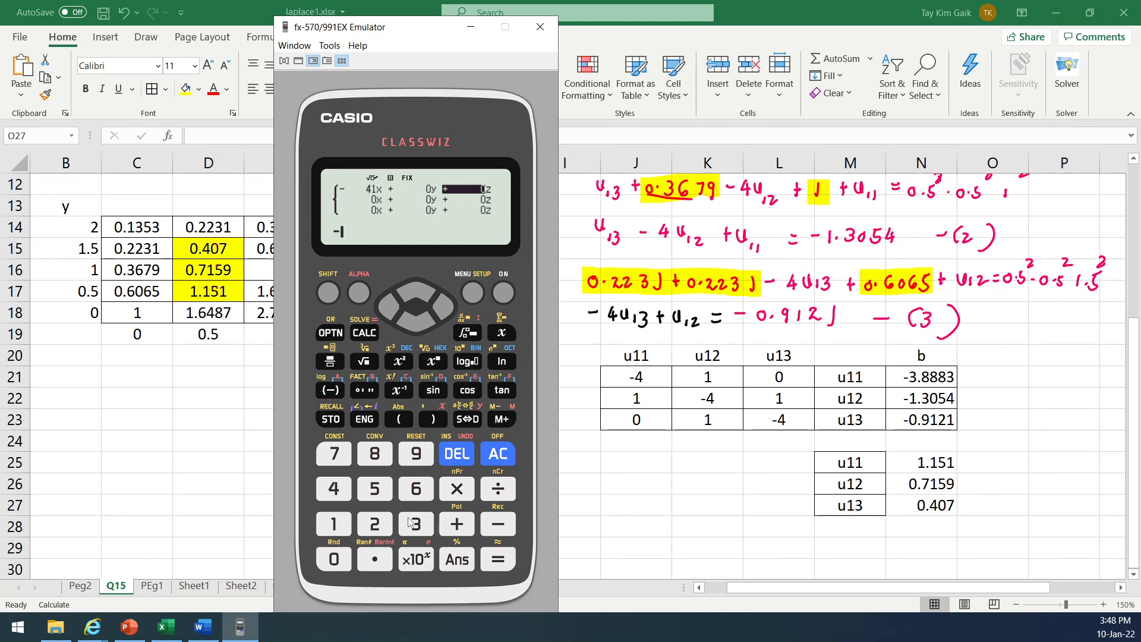
pyautogui.click(375, 558)
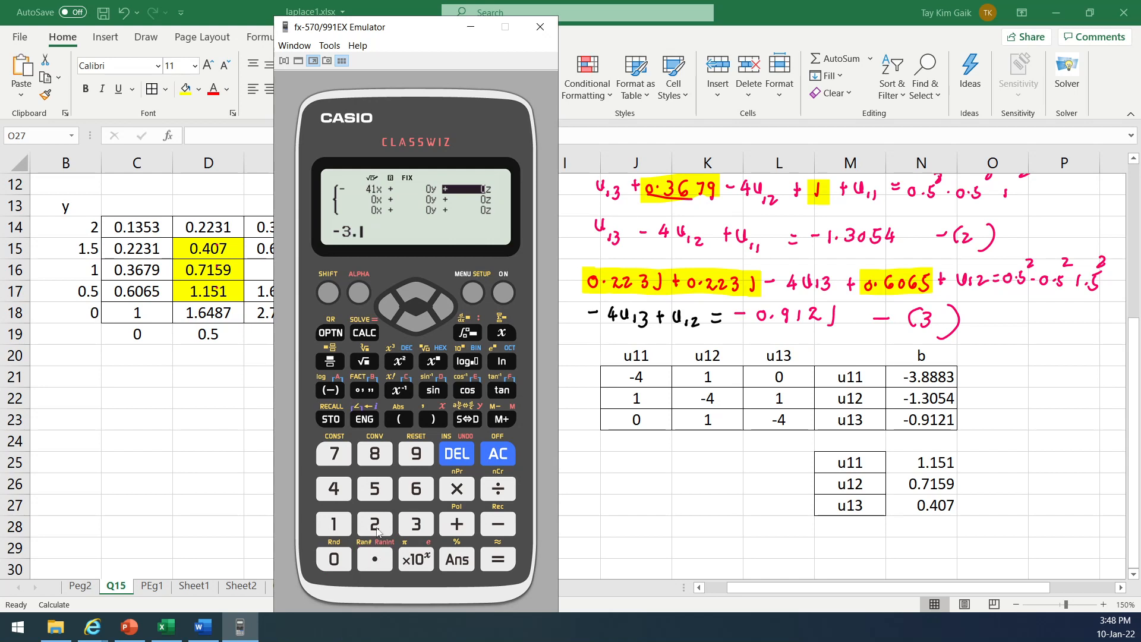
pyautogui.click(375, 454)
pyautogui.click(375, 455)
pyautogui.click(375, 454)
pyautogui.click(422, 525)
pyautogui.click(496, 562)
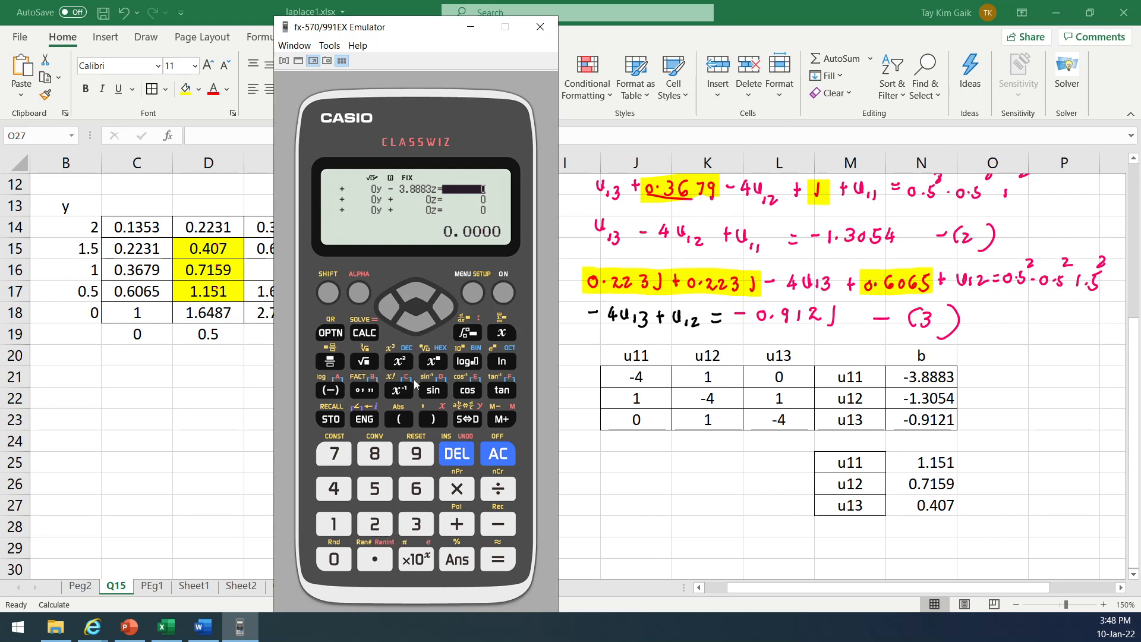
# Step: Enter the first equation's coefficients as -4, 1 and 0, correcting the misentered values
pyautogui.click(388, 308)
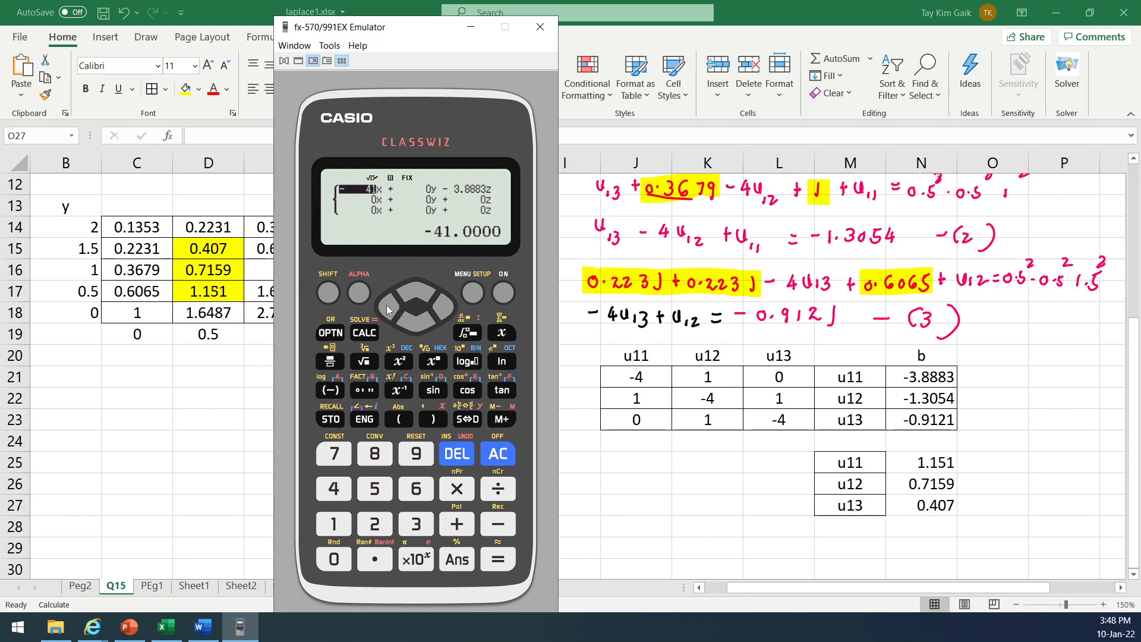
pyautogui.click(339, 394)
pyautogui.click(334, 488)
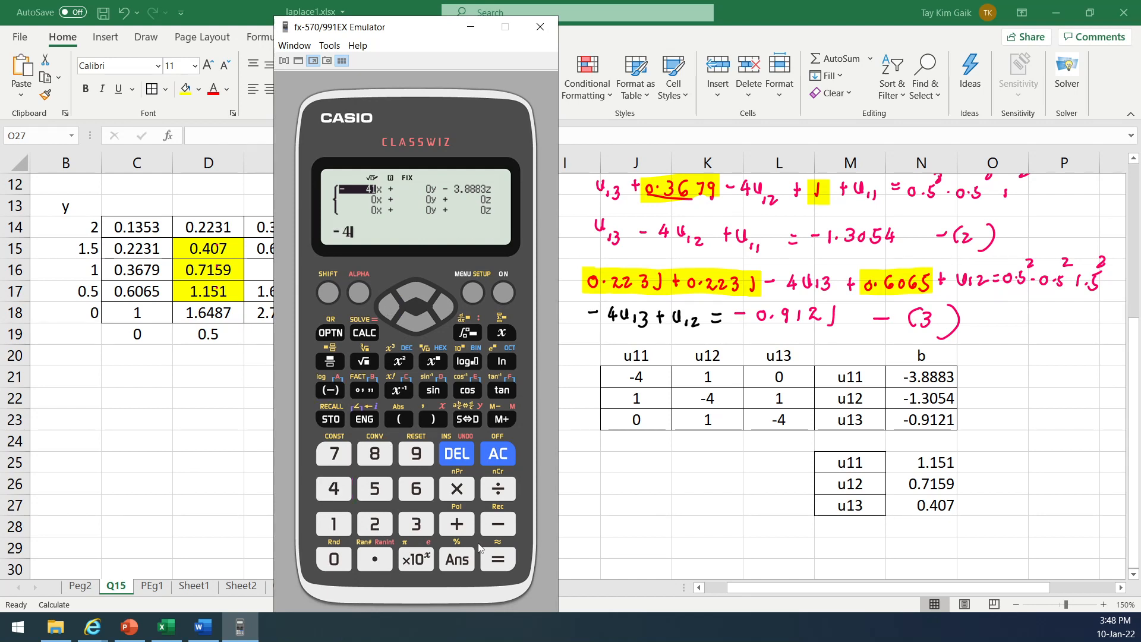
pyautogui.click(498, 559)
pyautogui.click(333, 525)
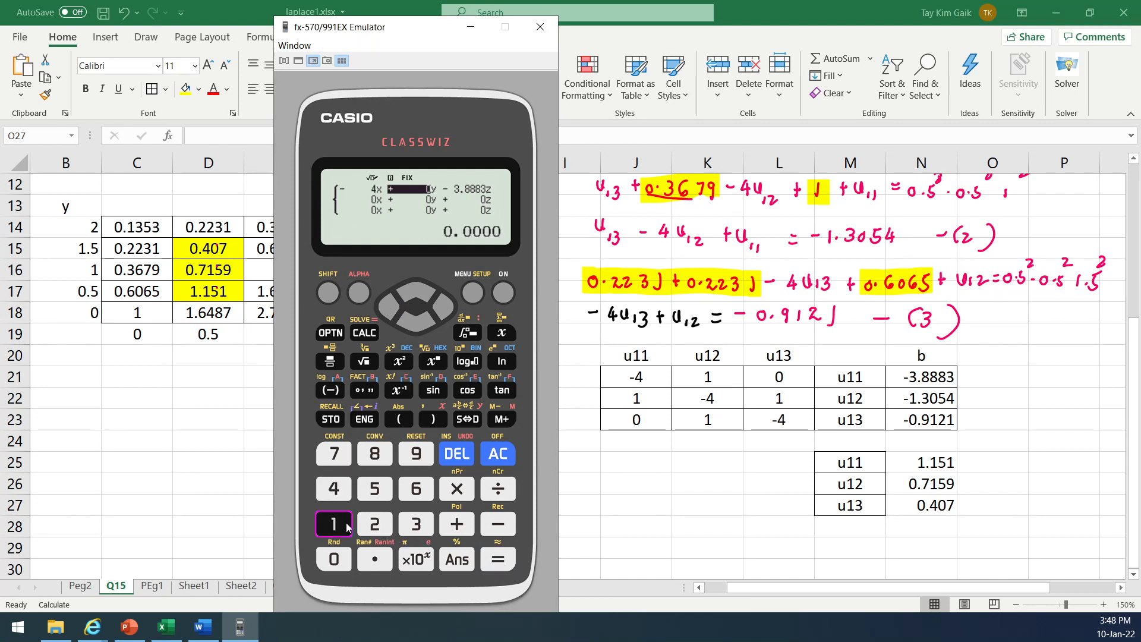
pyautogui.click(496, 556)
pyautogui.click(340, 563)
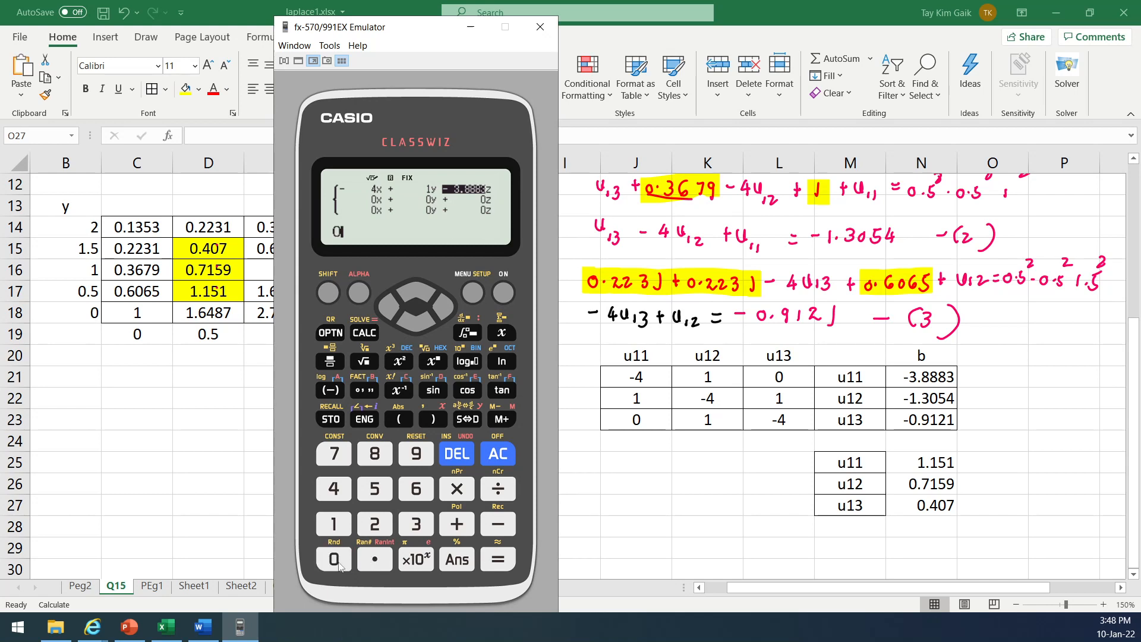
pyautogui.click(493, 562)
# Step: Enter -3.888 as the first equation's constant
pyautogui.click(332, 395)
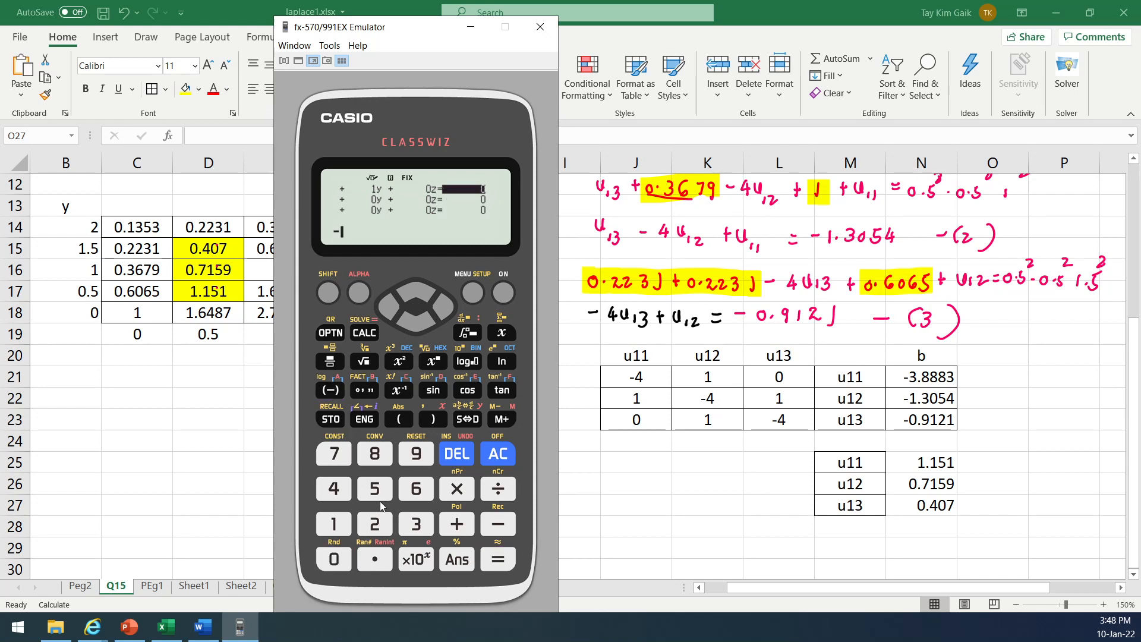
pyautogui.click(416, 524)
pyautogui.click(374, 559)
pyautogui.click(375, 454)
pyautogui.click(379, 457)
pyautogui.click(380, 458)
pyautogui.click(494, 564)
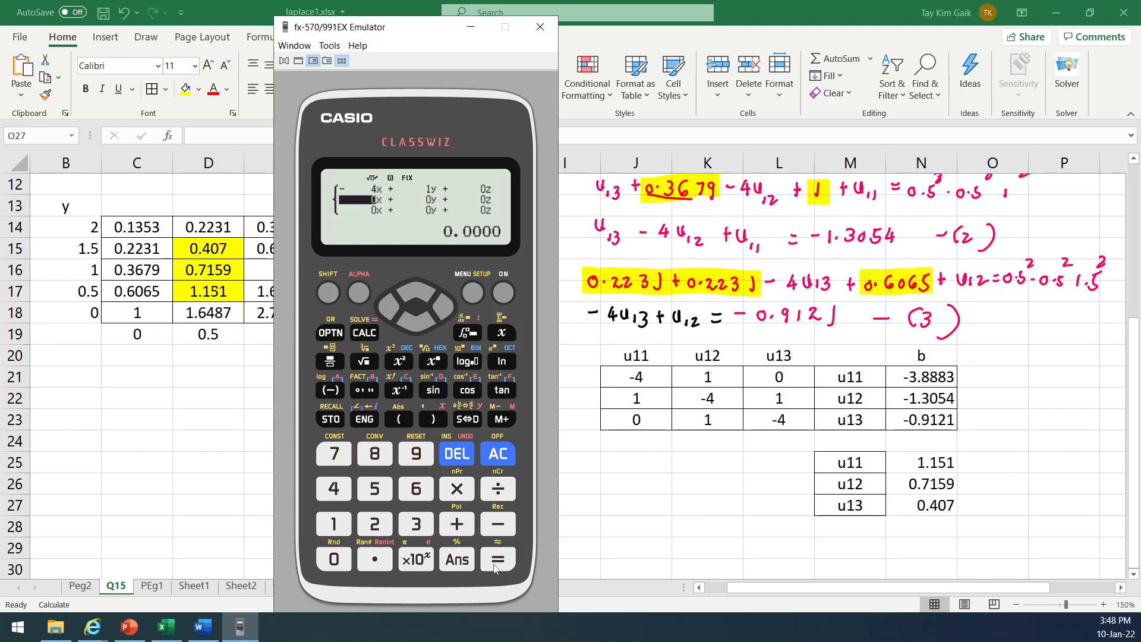
# Step: Enter the second equation's coefficients as 1, -4 and 1
pyautogui.click(334, 526)
pyautogui.click(499, 561)
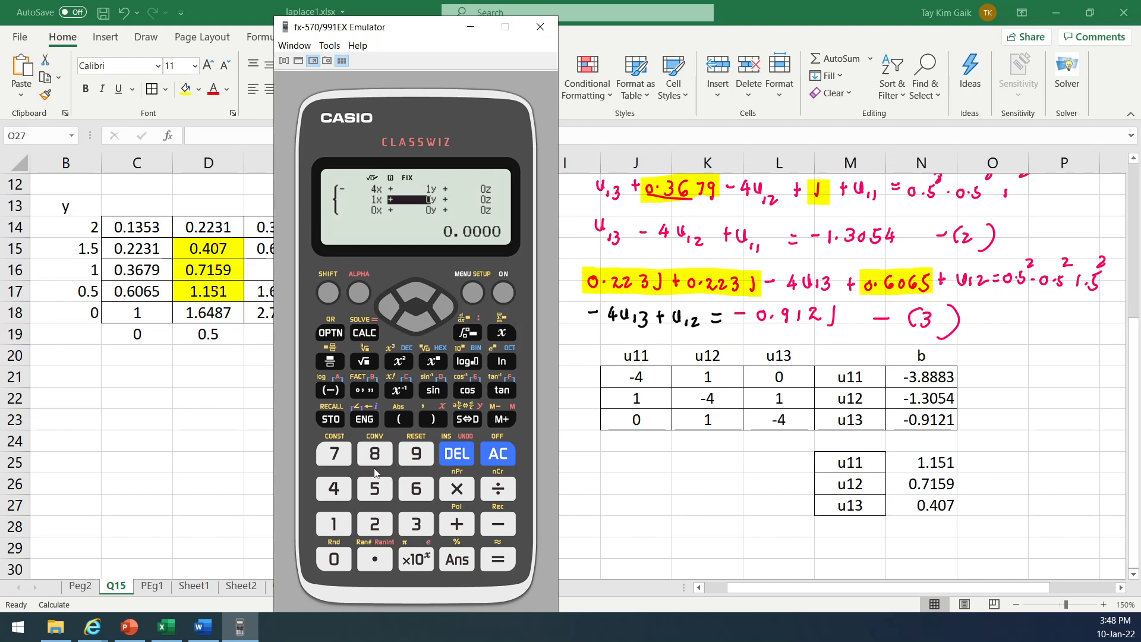
pyautogui.click(330, 391)
pyautogui.click(334, 490)
pyautogui.click(499, 561)
pyautogui.click(334, 524)
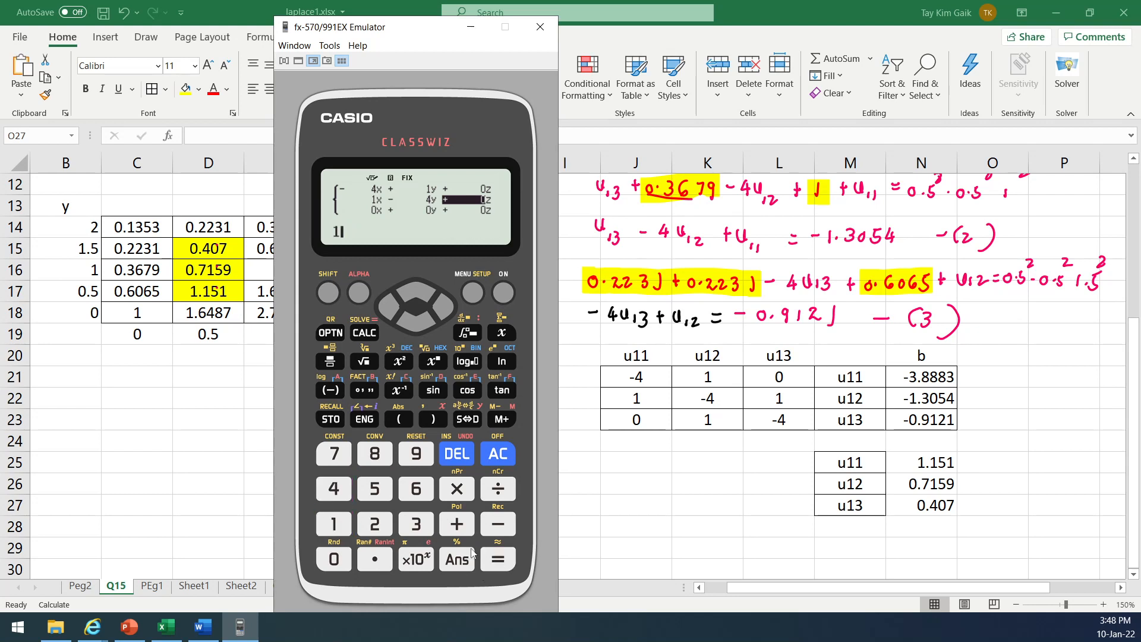
pyautogui.click(497, 561)
# Step: Enter -1.3054 as the second equation's constant
pyautogui.click(332, 392)
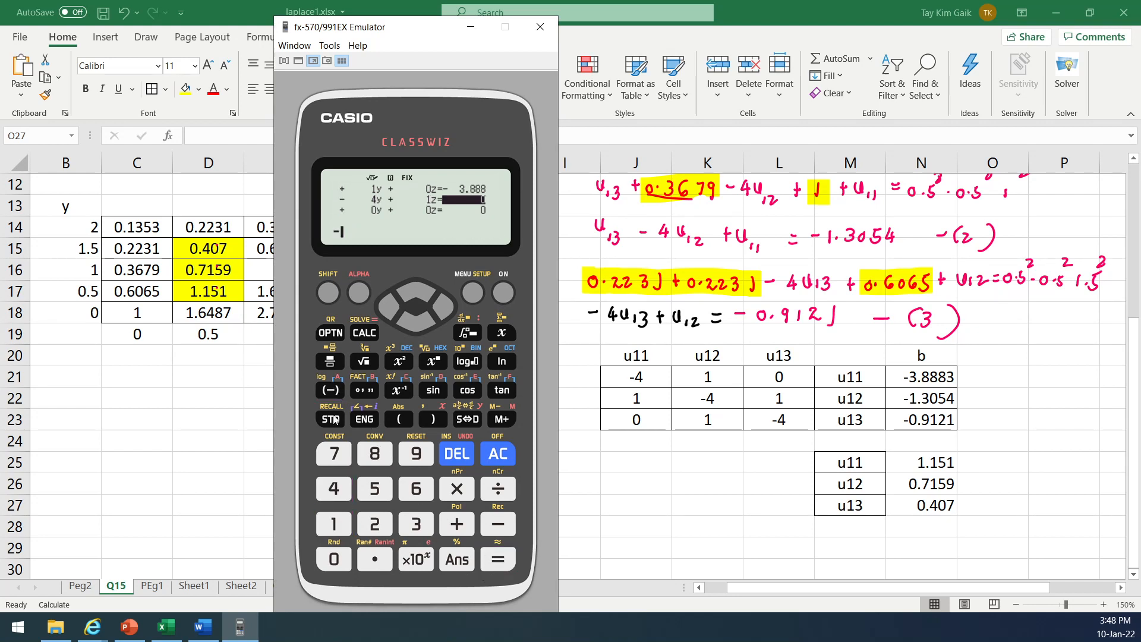
pyautogui.click(336, 525)
pyautogui.click(374, 561)
pyautogui.click(416, 524)
pyautogui.click(334, 559)
pyautogui.click(375, 488)
pyautogui.click(334, 489)
pyautogui.click(498, 559)
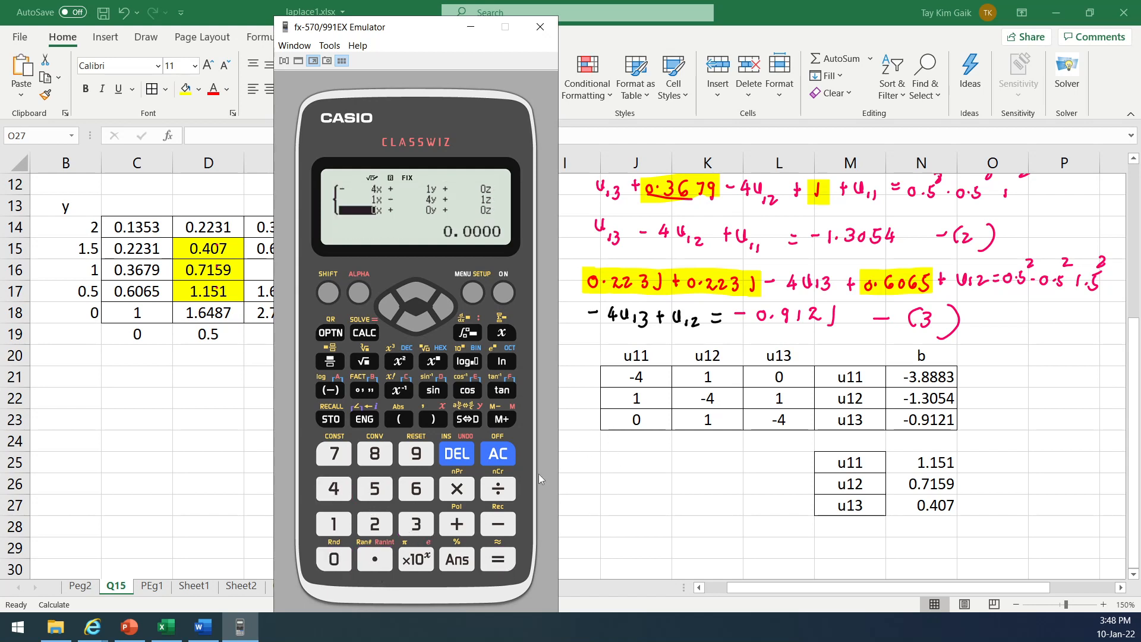
# Step: Enter the third equation's coefficients as 0, 1 and -4
pyautogui.click(334, 559)
pyautogui.click(497, 559)
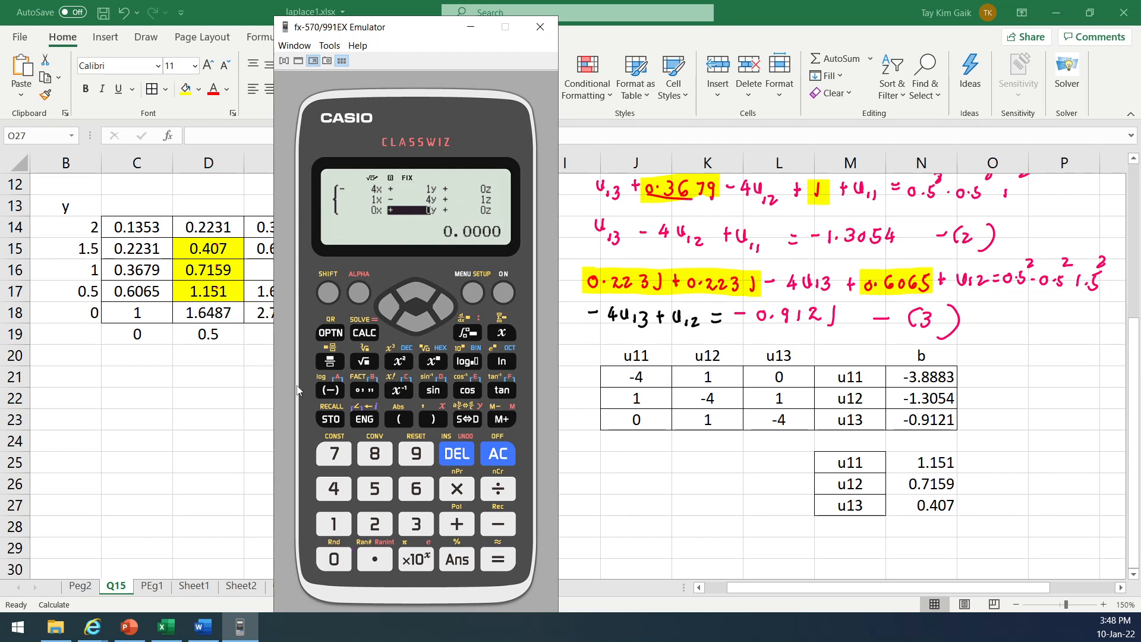
pyautogui.click(334, 524)
pyautogui.click(498, 559)
pyautogui.click(337, 393)
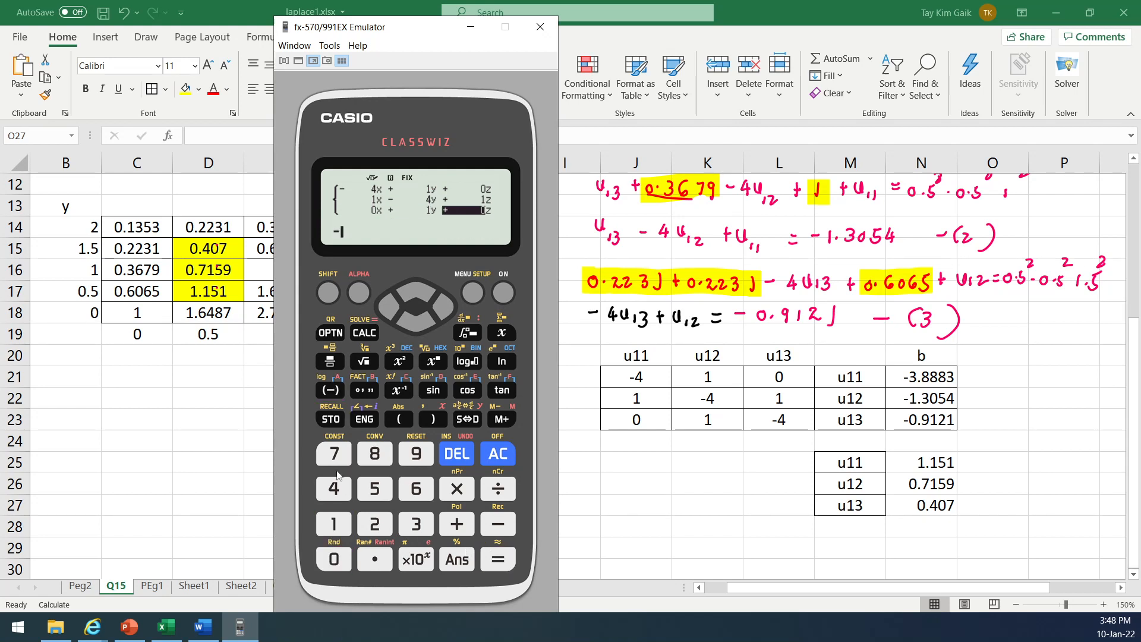
pyautogui.click(338, 490)
pyautogui.click(497, 568)
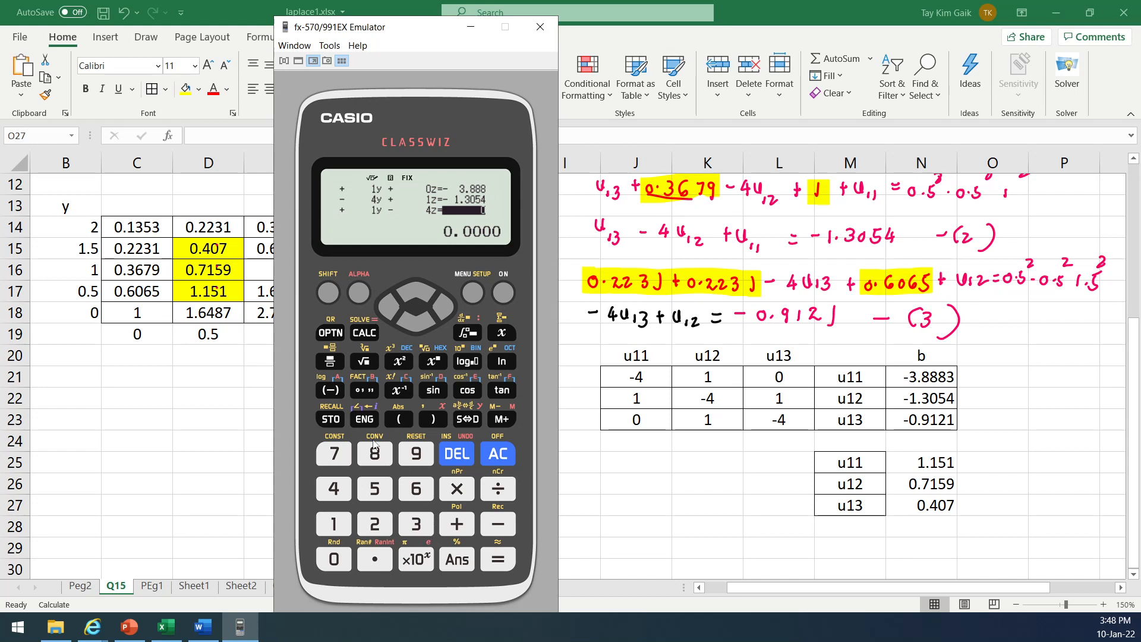
# Step: Enter -0.9121 as the third equation's constant
pyautogui.click(330, 391)
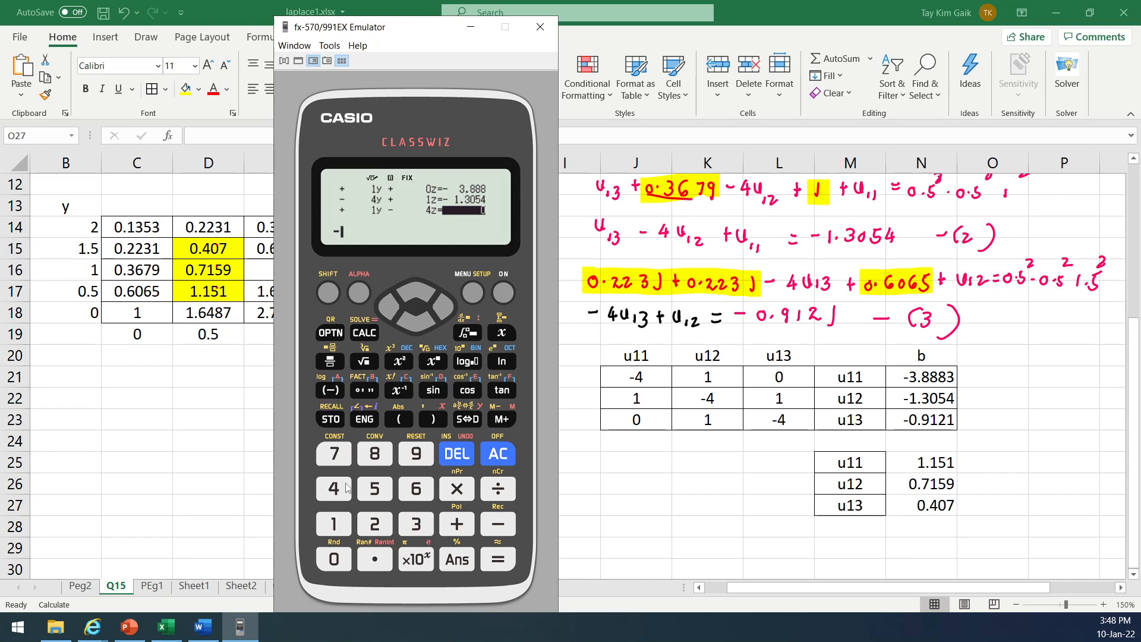
pyautogui.click(336, 560)
pyautogui.click(375, 560)
pyautogui.click(416, 453)
pyautogui.click(333, 523)
pyautogui.click(375, 525)
pyautogui.click(334, 523)
pyautogui.click(499, 558)
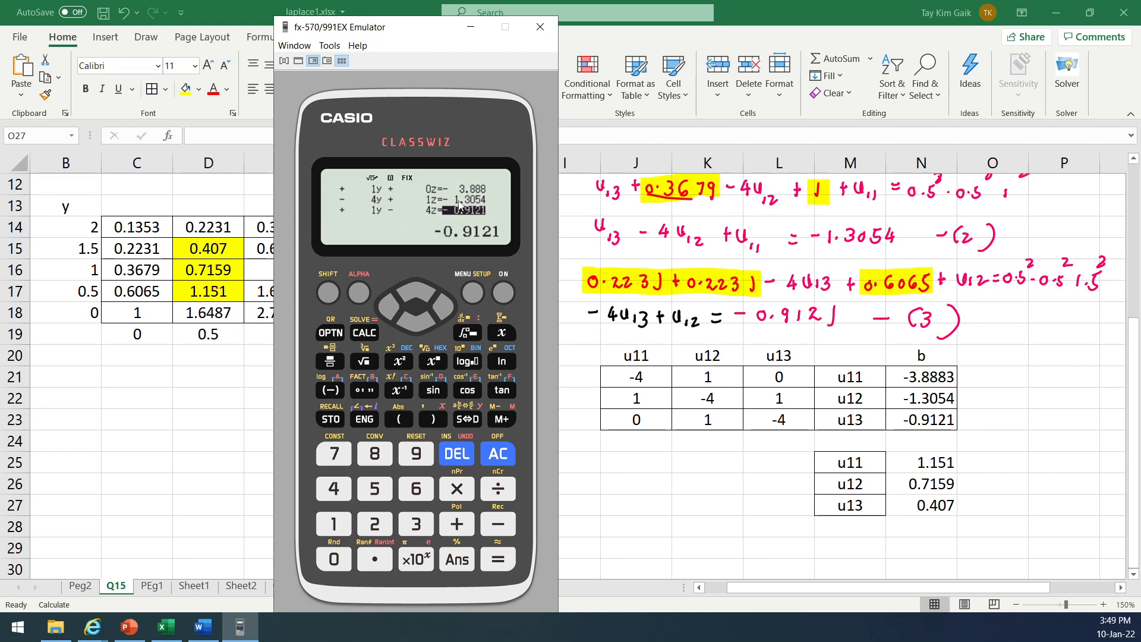
# Step: Go back to the first equation's constant and set it to -3.8883
pyautogui.click(416, 291)
pyautogui.click(416, 291)
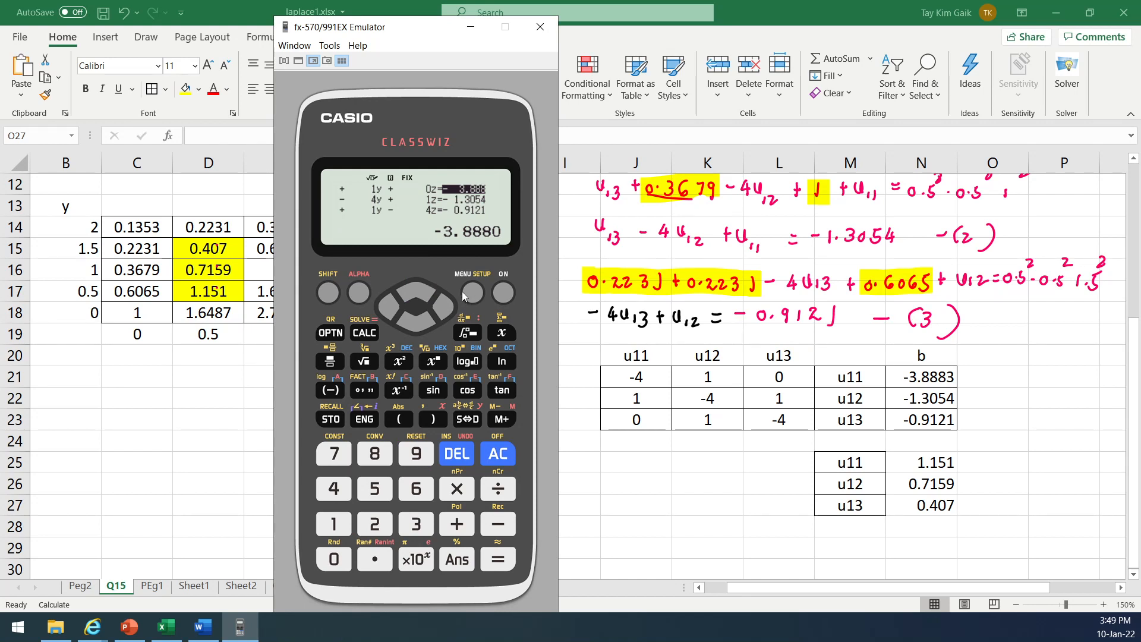
pyautogui.click(335, 397)
pyautogui.click(416, 523)
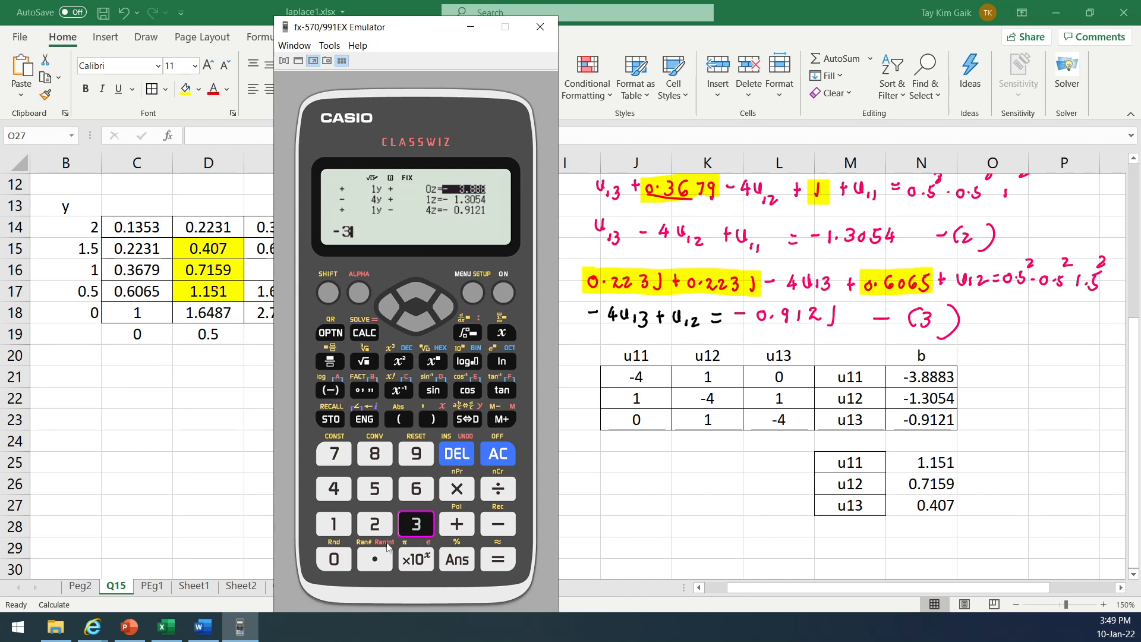
pyautogui.click(375, 559)
pyautogui.click(374, 457)
pyautogui.click(374, 455)
pyautogui.click(374, 455)
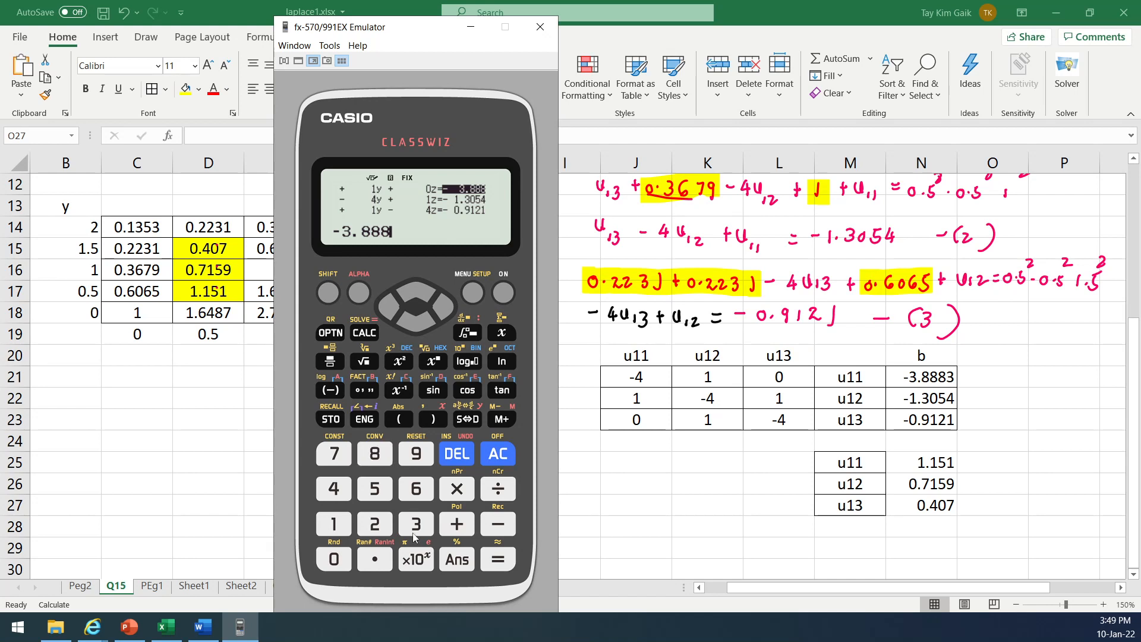
pyautogui.click(416, 523)
pyautogui.click(499, 569)
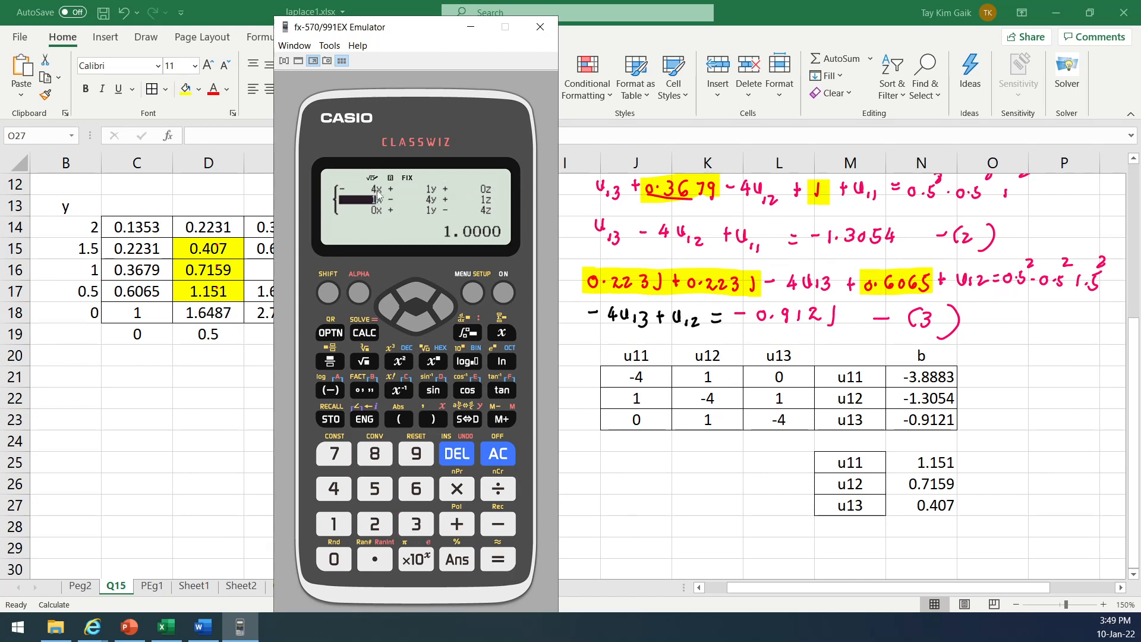
# Step: Solve the system and step through the x, y and z solutions, showing y as a decimal
pyautogui.click(443, 314)
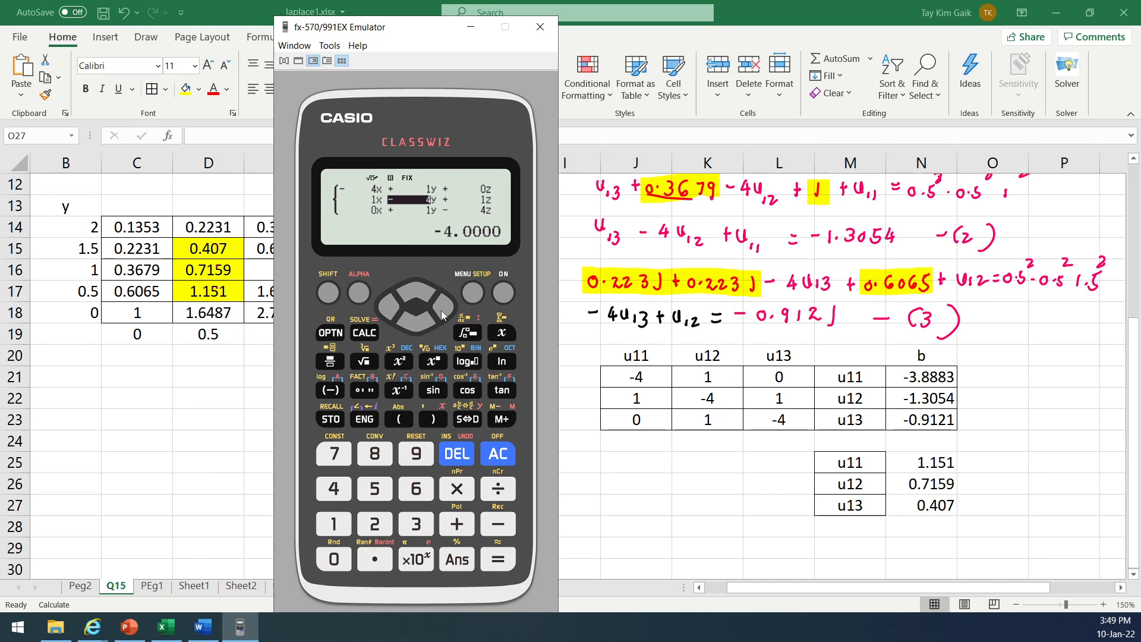
pyautogui.click(442, 314)
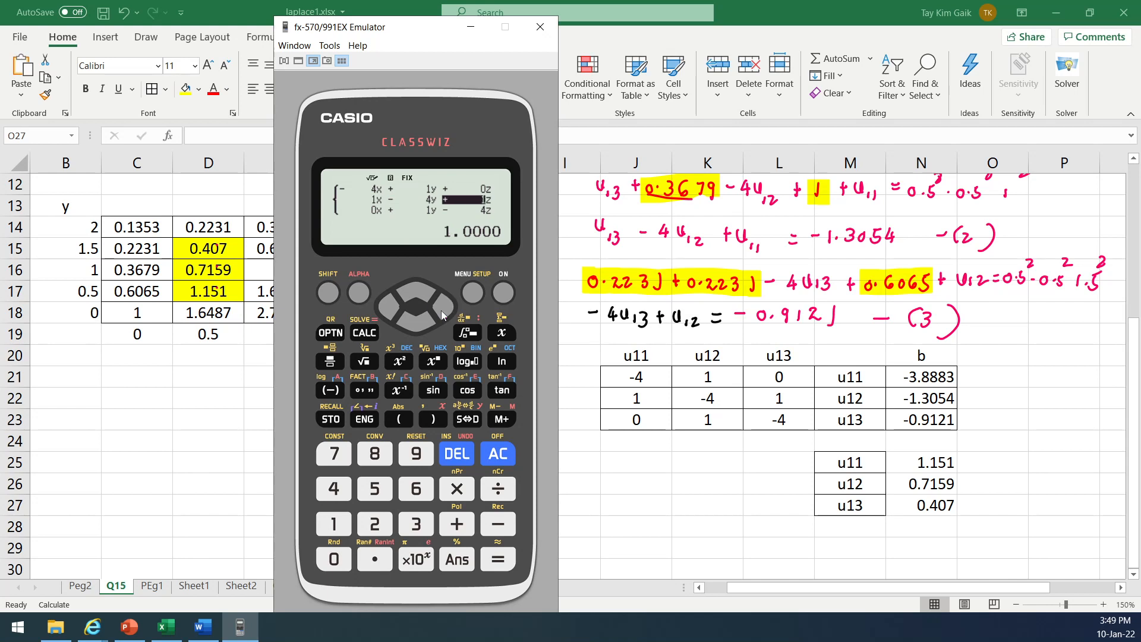
pyautogui.click(443, 313)
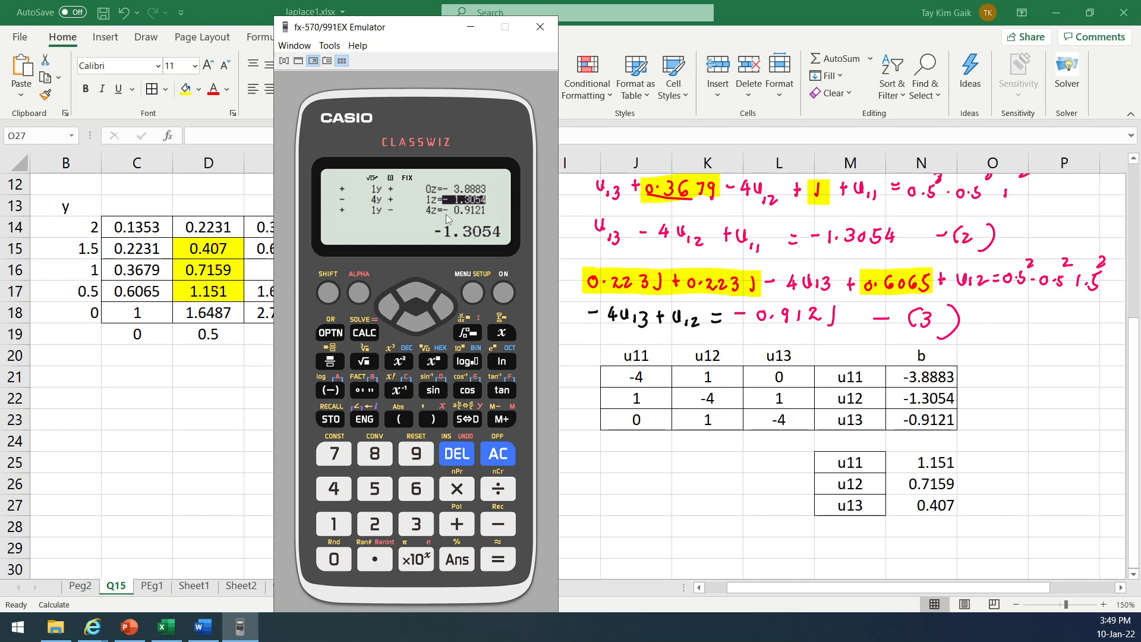
pyautogui.click(501, 564)
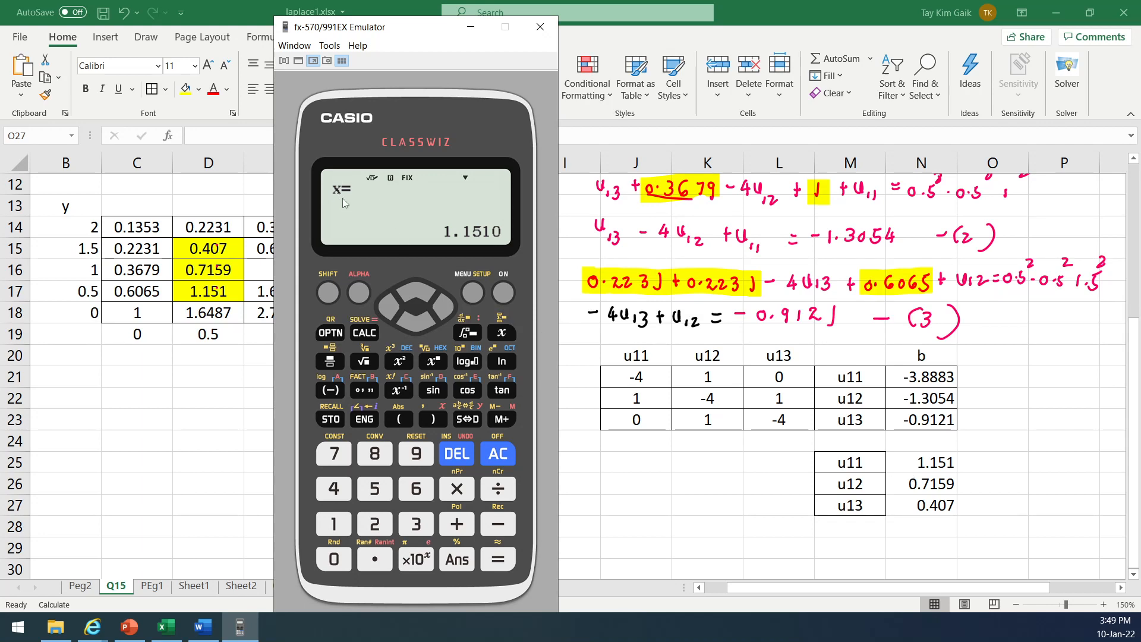
pyautogui.click(506, 563)
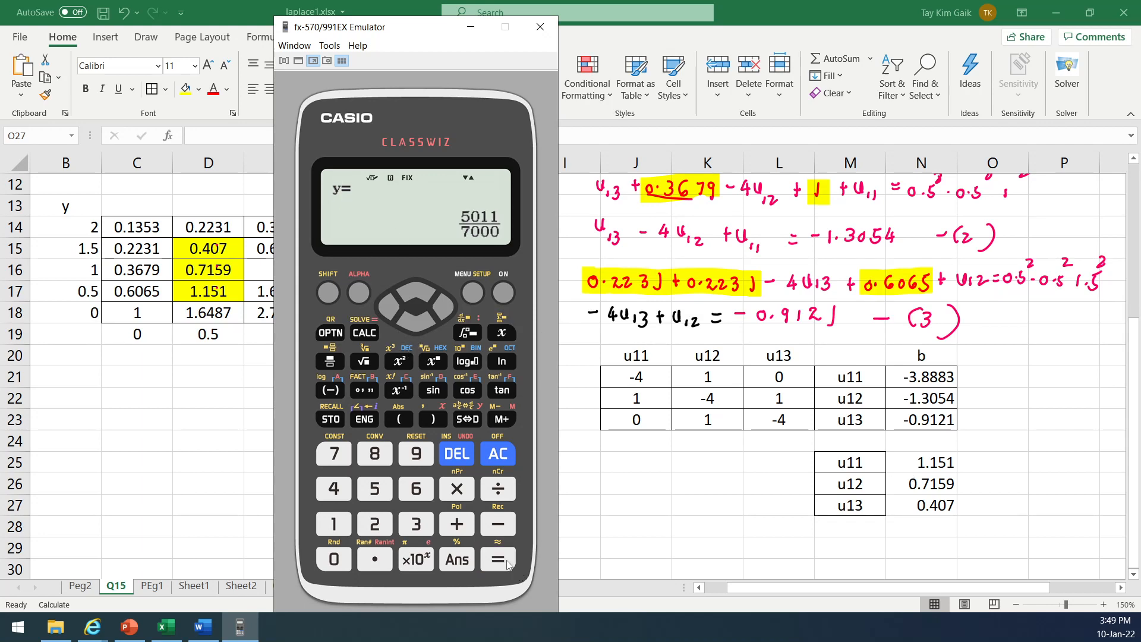
pyautogui.click(468, 420)
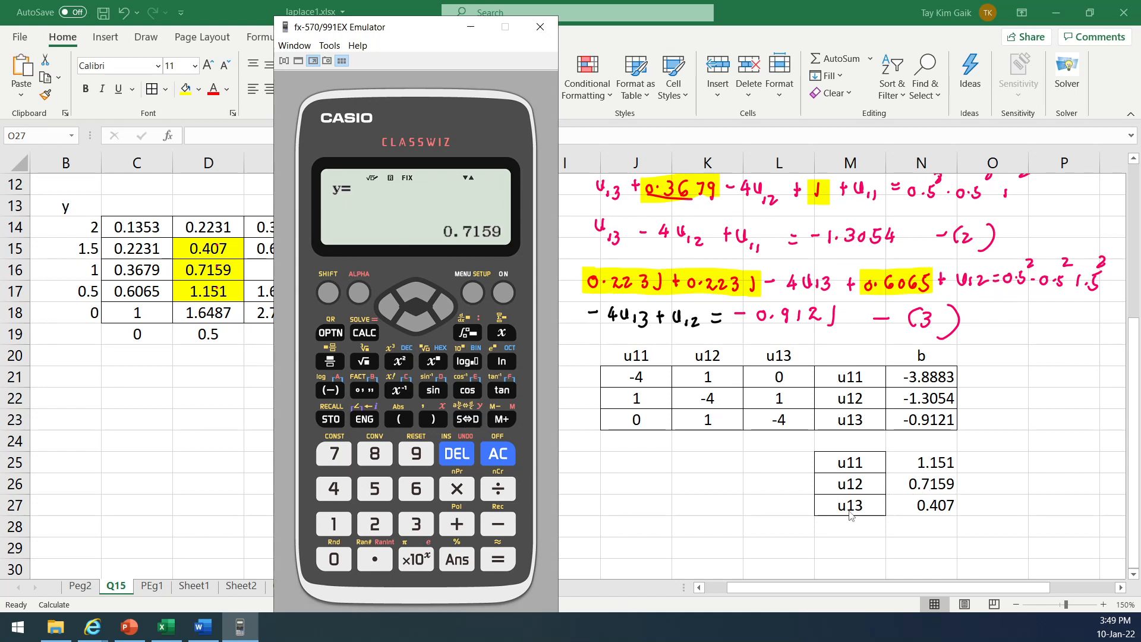
pyautogui.click(506, 563)
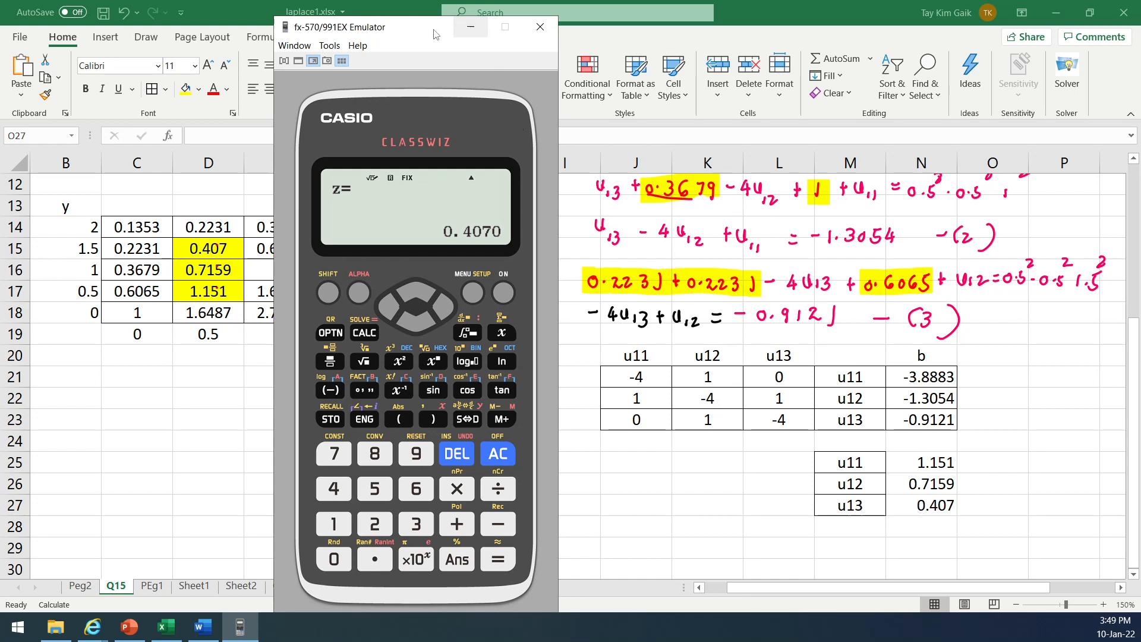
# Step: Minimize the emulator to return to Excel and examine the u13 and u11 cells in the upper grid
pyautogui.click(470, 26)
pyautogui.moveTo(1137, 410); pyautogui.dragTo(1123, 211)
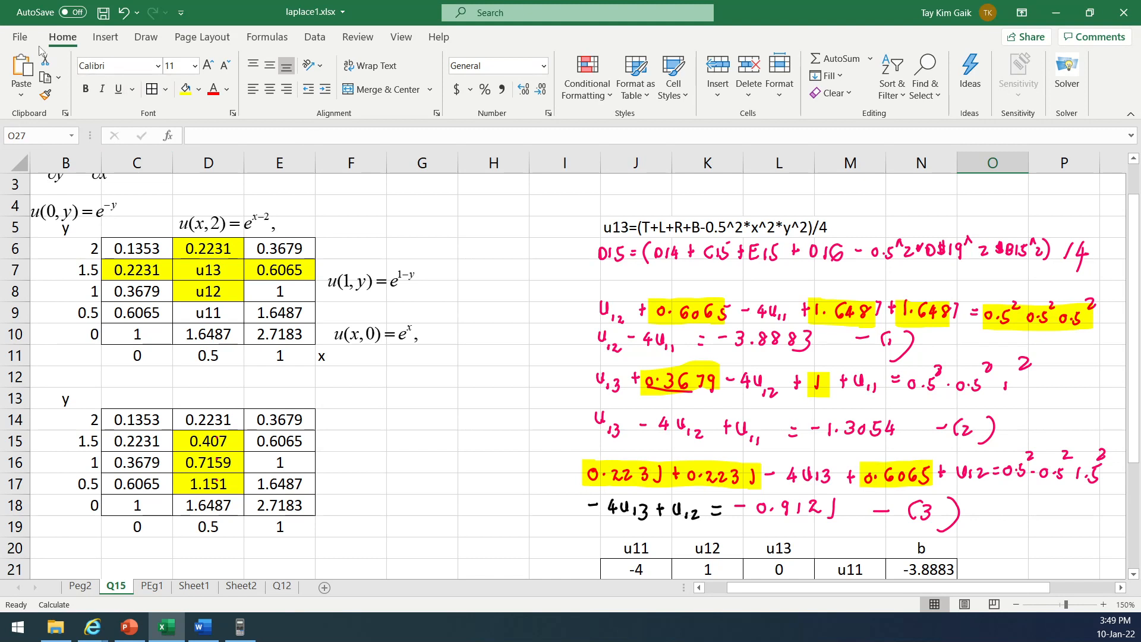
pyautogui.scroll(1, 1140, 356)
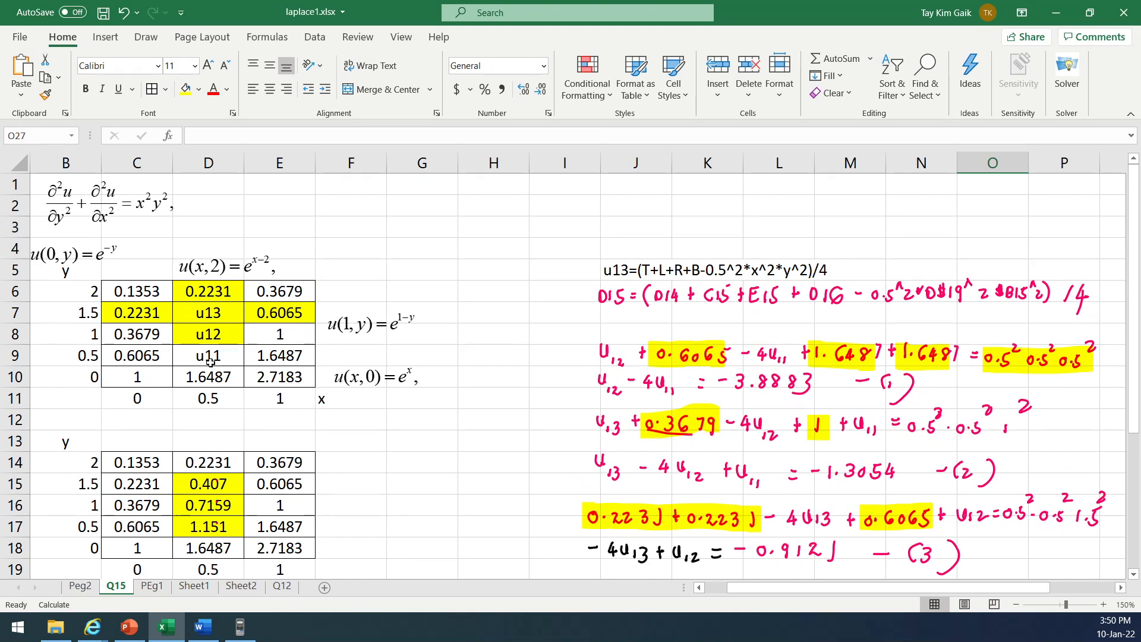
pyautogui.click(221, 312)
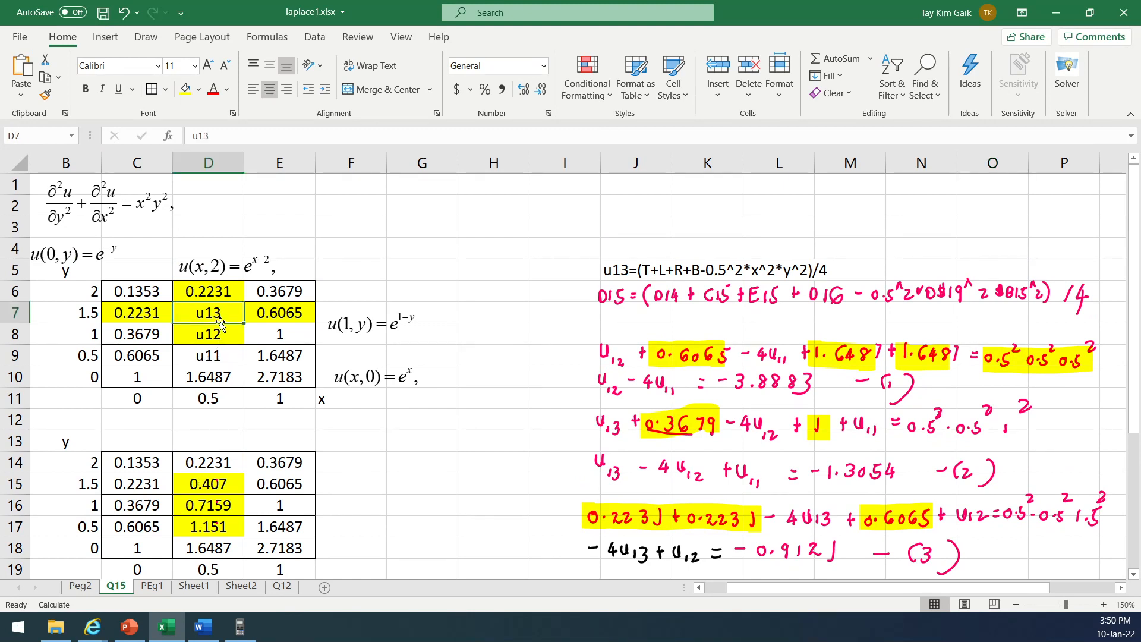
pyautogui.click(219, 358)
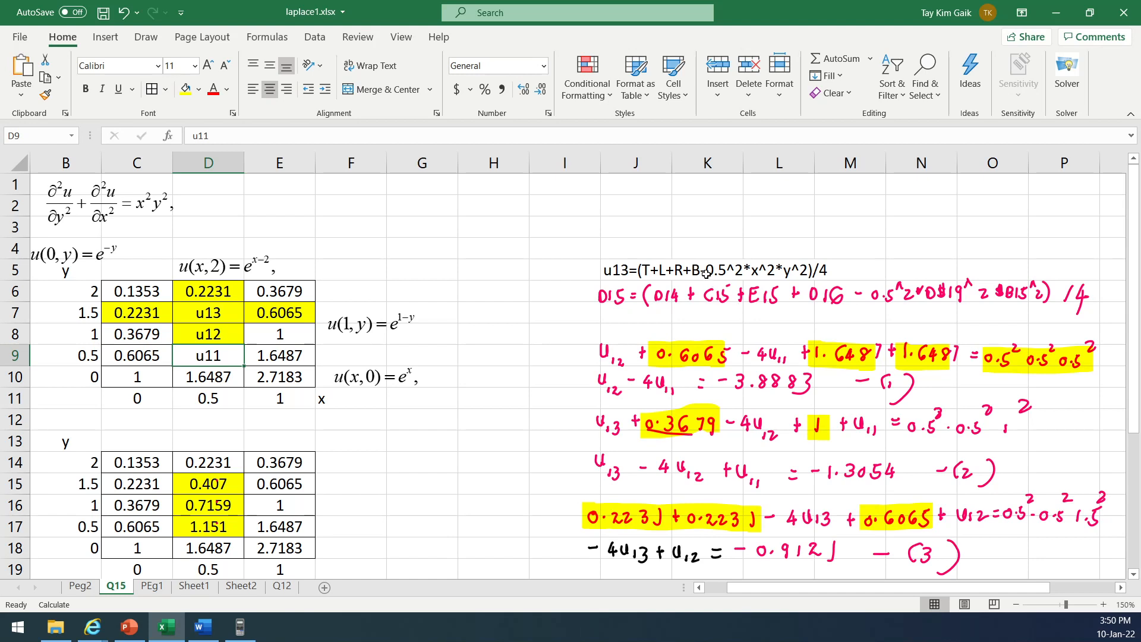
pyautogui.click(203, 313)
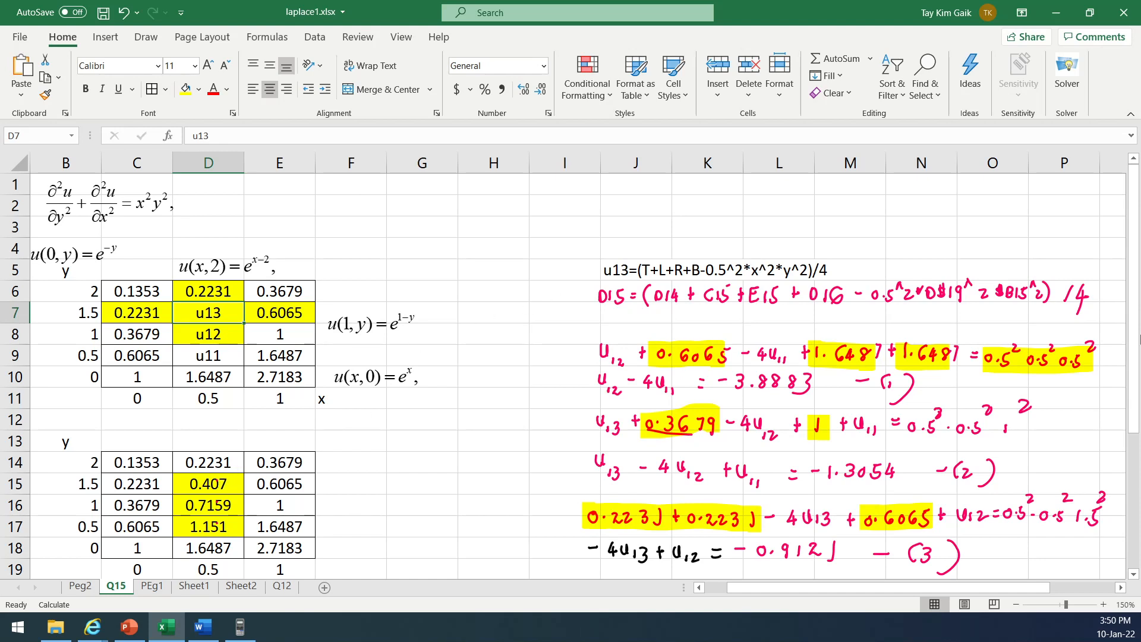
# Step: Make the y reference in cell D15's iteration formula fully relative by changing $B15 to B15
pyautogui.scroll(-1, 1133, 332)
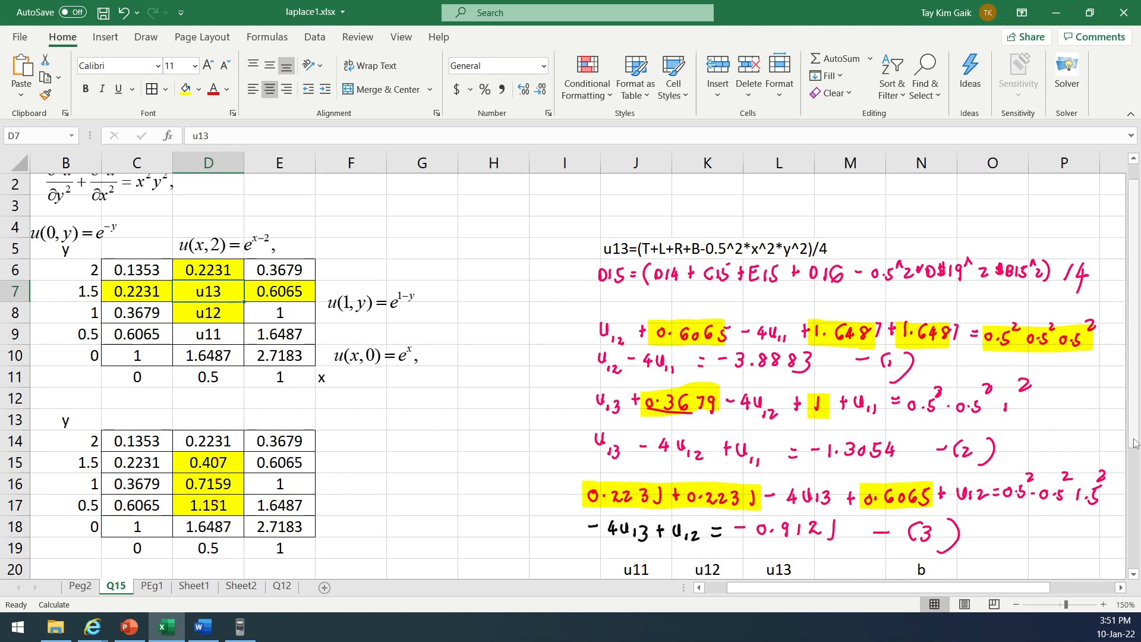
pyautogui.moveTo(1135, 450); pyautogui.dragTo(1135, 479)
pyautogui.click(212, 419)
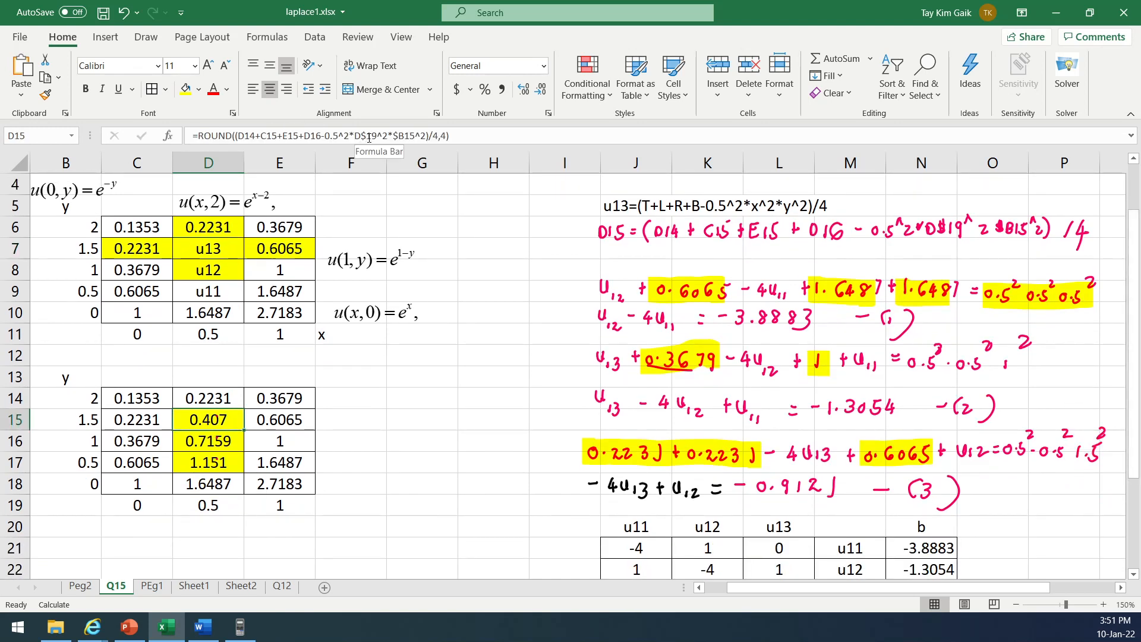
pyautogui.click(400, 138)
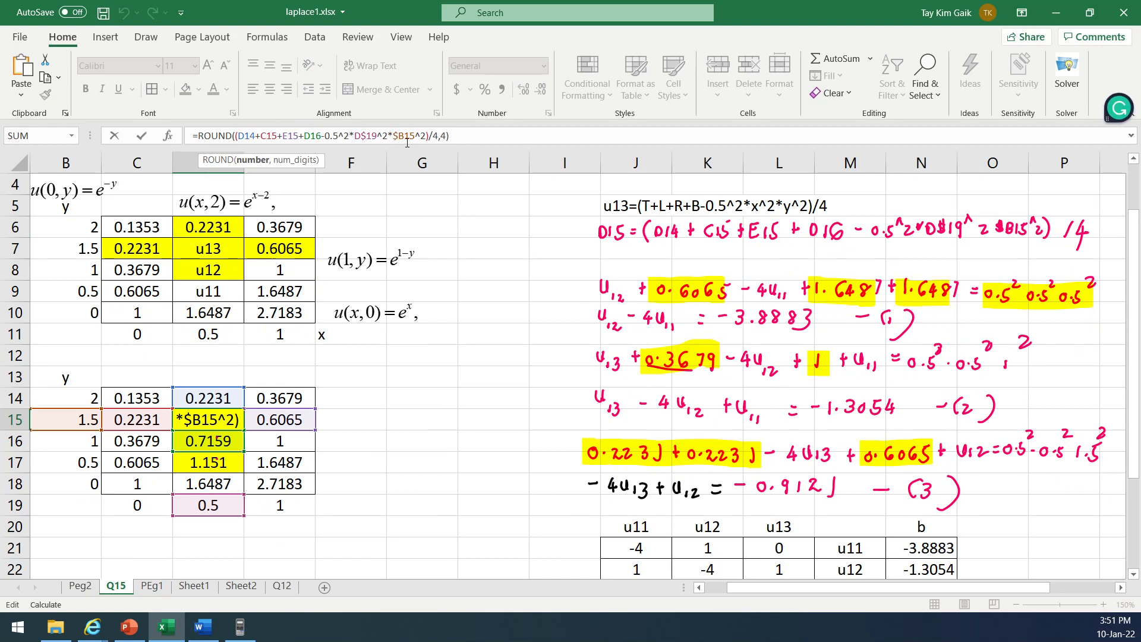
pyautogui.press('Delete')
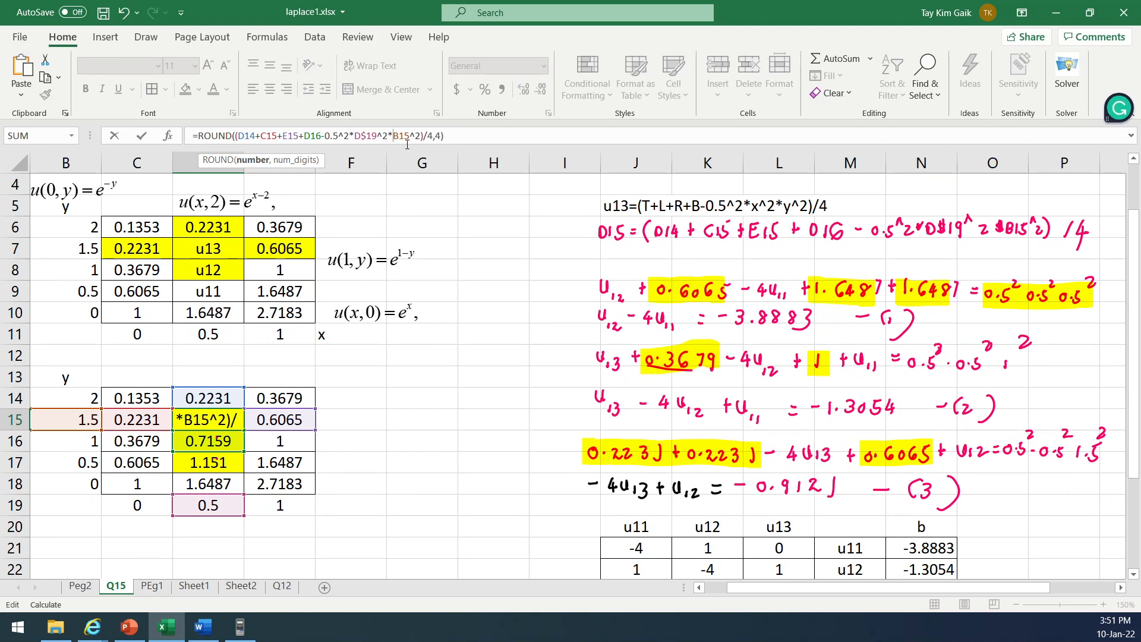
pyautogui.click(141, 136)
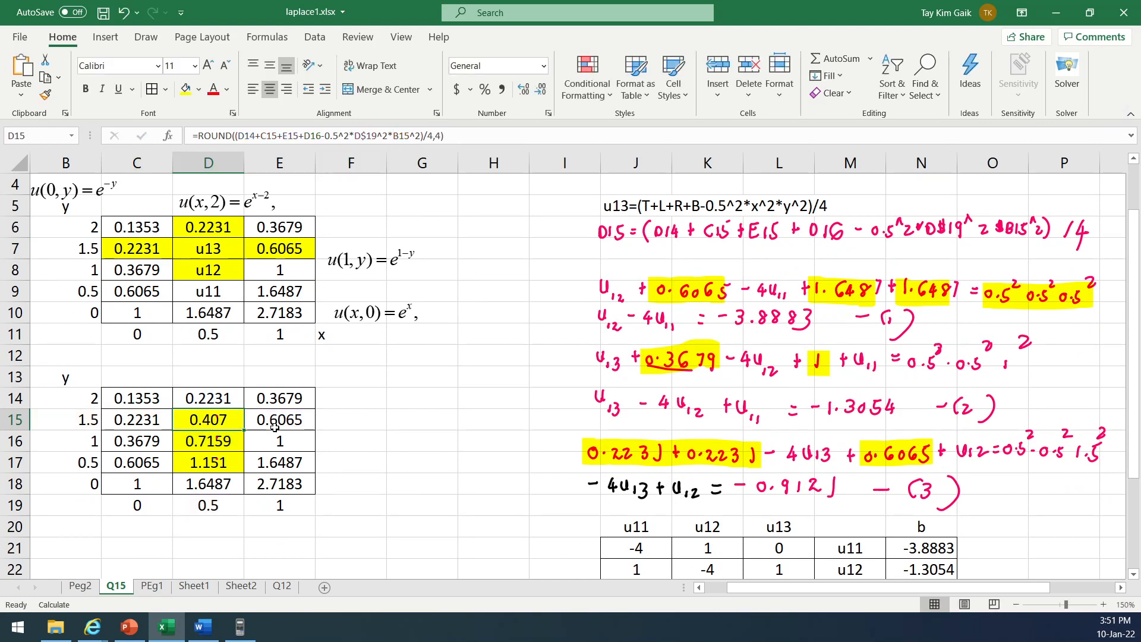
# Step: Glance at the Peg2 example, return to sheet Q15 and copy D15's formula down through D17
pyautogui.click(80, 587)
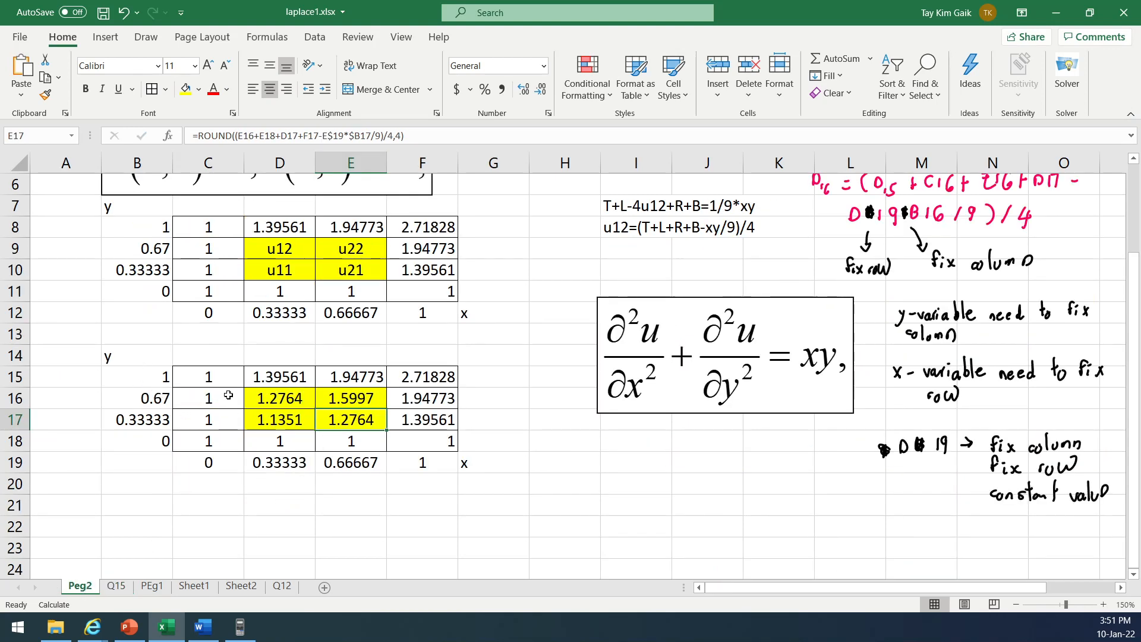
pyautogui.click(117, 586)
pyautogui.moveTo(243, 429); pyautogui.dragTo(227, 463)
# Step: Open D15's formula to examine which cells it references, and leave it without changes
pyautogui.click(218, 427)
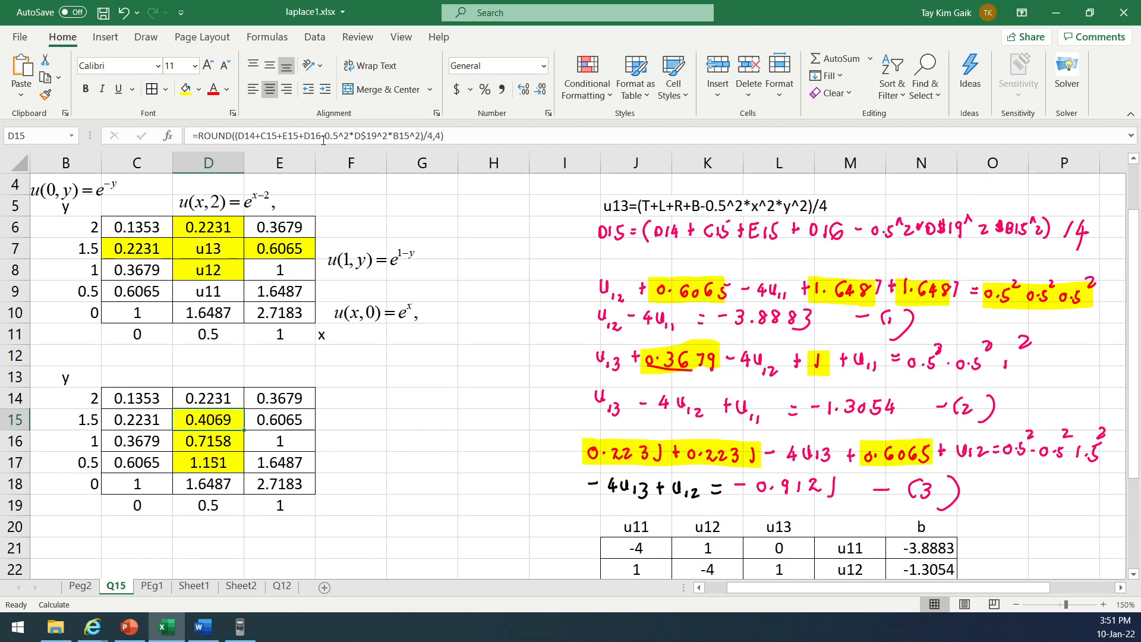
pyautogui.doubleClick(218, 427)
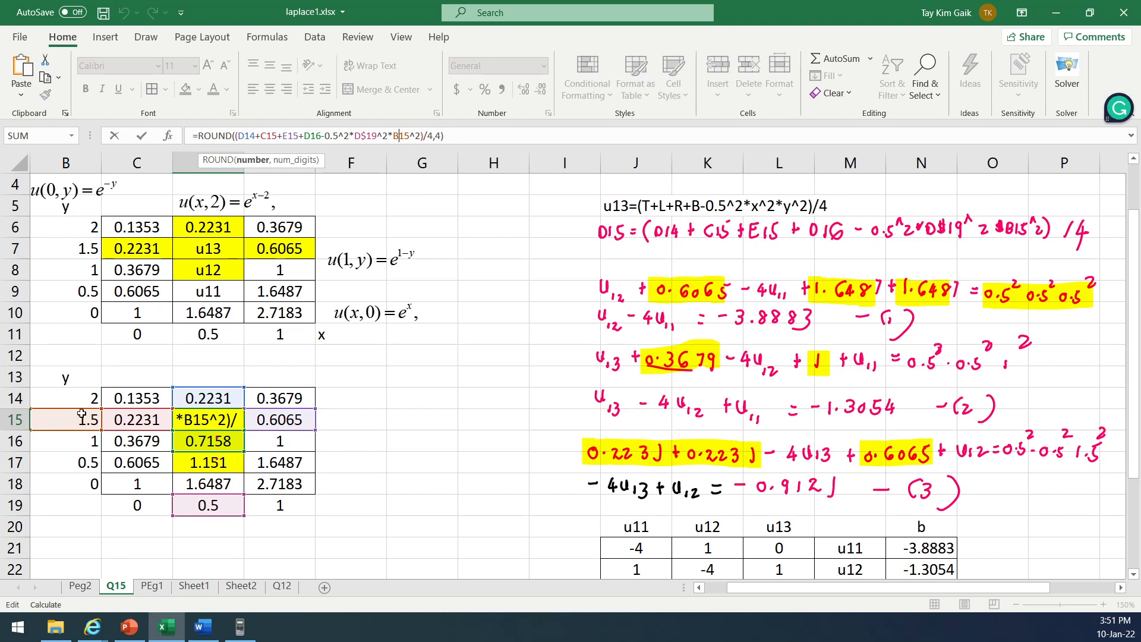
pyautogui.click(121, 137)
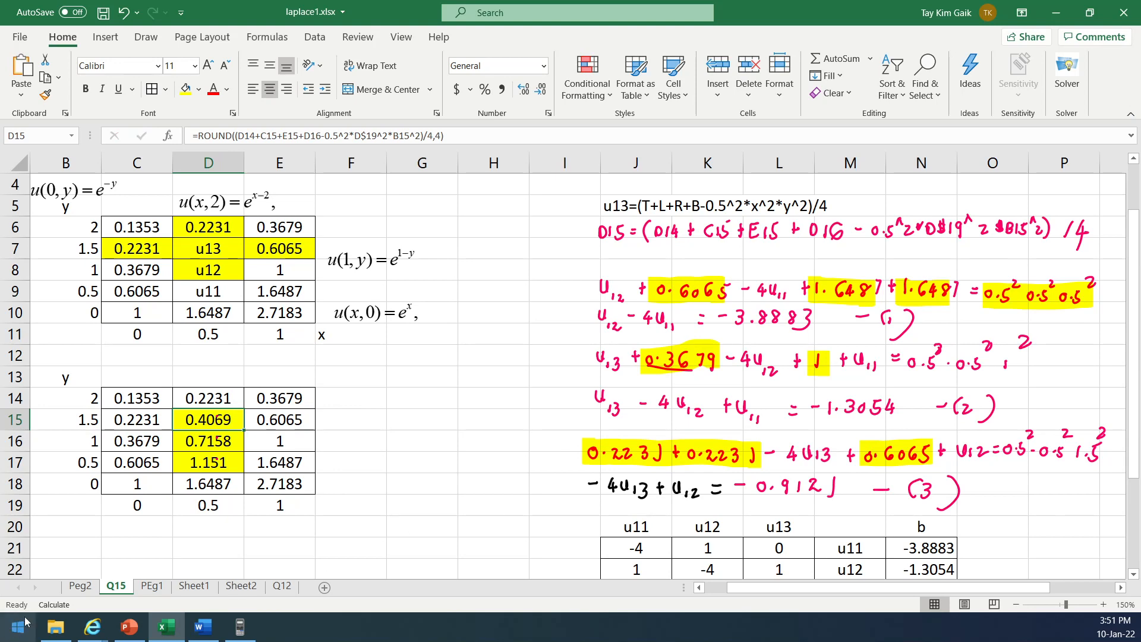
# Step: Review the worked grids on sheets PEg1 and Peg2, and compare Q15's iterated grid with its u11, u12, u13 solution table
pyautogui.click(153, 587)
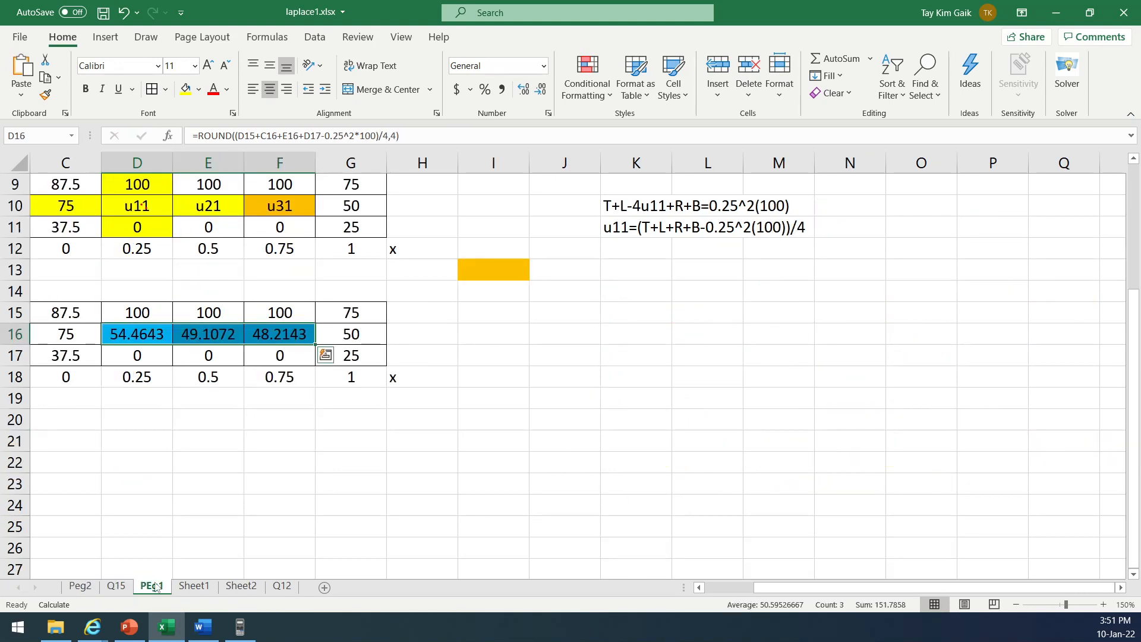
pyautogui.click(85, 585)
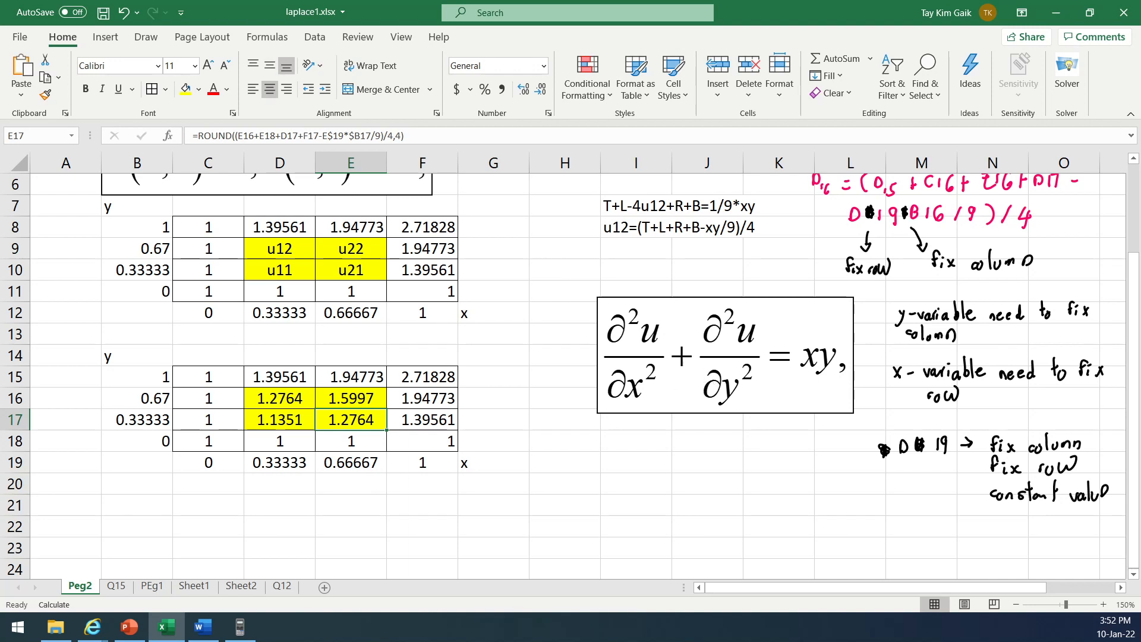
pyautogui.click(115, 586)
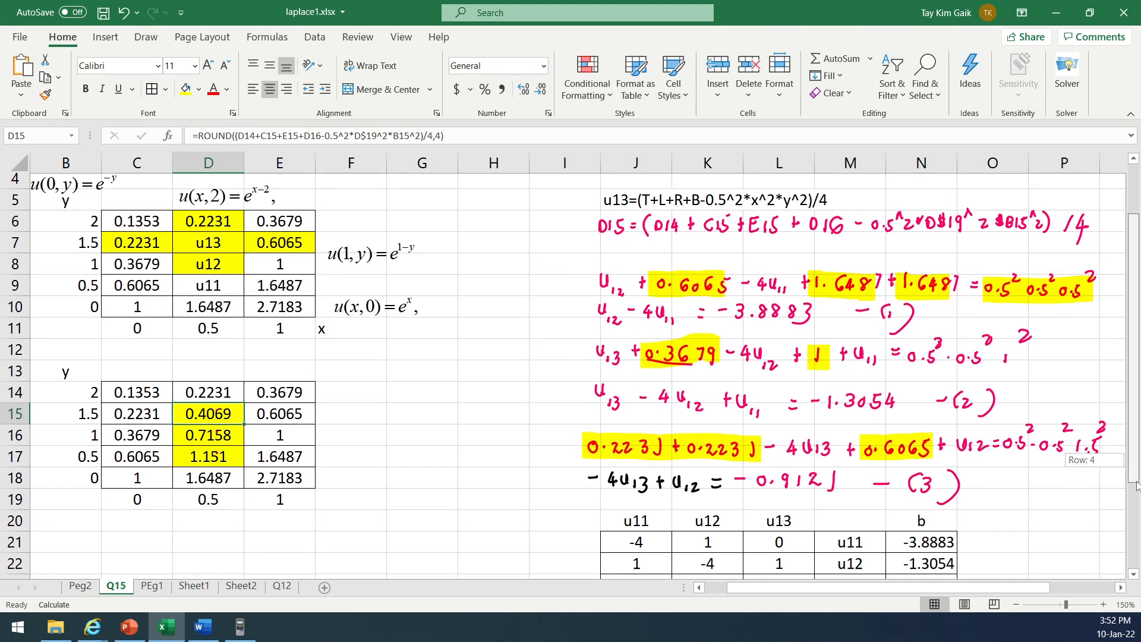
pyautogui.scroll(-2, 1136, 481)
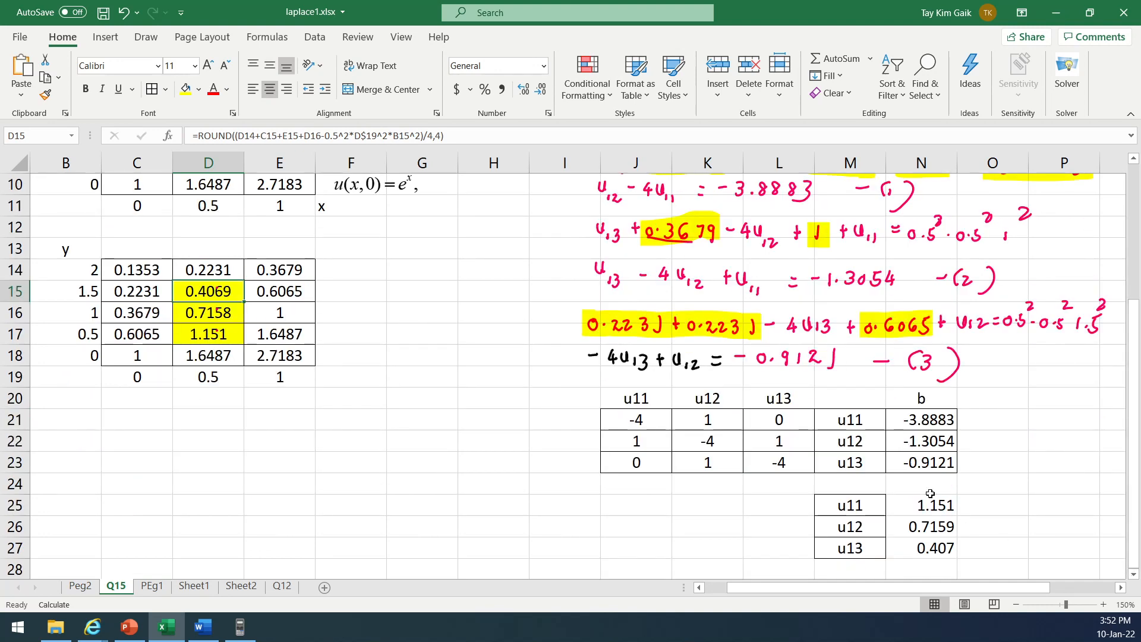